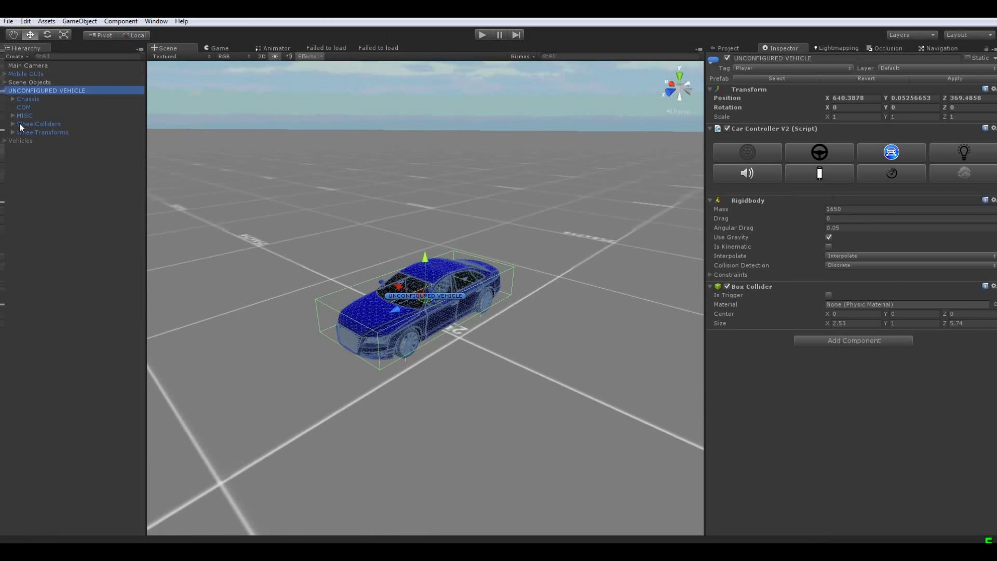
Examine the four wheel objects inside both the WheelColliders and WheelTransforms groups of the UNCONFIGURED VEHICLE
{"action": "left_click", "coordinate": [12, 124]}
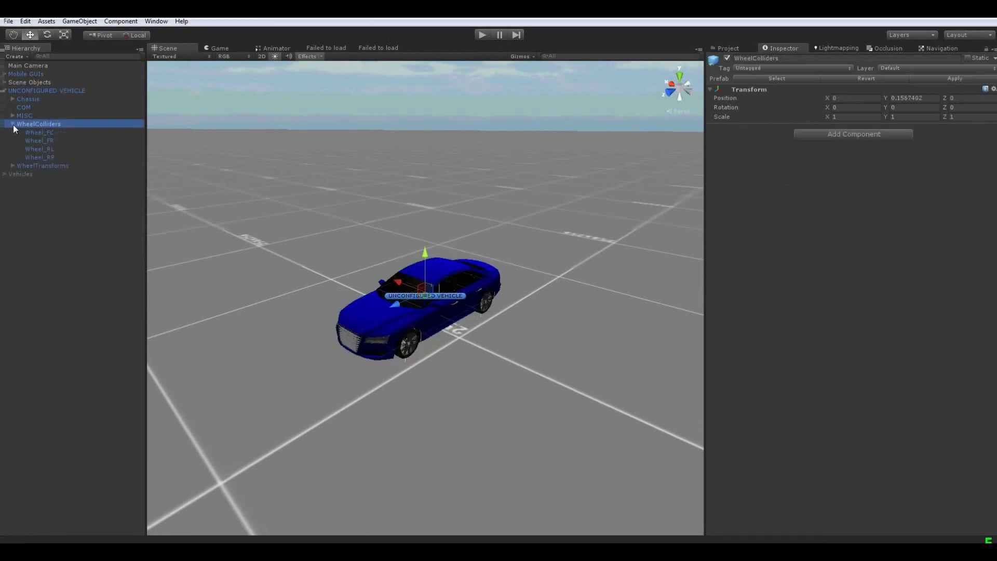
{"action": "left_click", "coordinate": [38, 132]}
{"action": "left_click", "coordinate": [40, 157], "text": "shift"}
{"action": "left_click_drag", "start_coordinate": [339, 284], "coordinate": [435, 250], "text": "alt"}
{"action": "left_click_drag", "start_coordinate": [707, 440], "coordinate": [788, 440]}
{"action": "left_click", "coordinate": [12, 166]}
{"action": "left_click", "coordinate": [39, 175]}
{"action": "left_click", "coordinate": [40, 200], "text": "shift"}
{"action": "left_click_drag", "start_coordinate": [467, 348], "coordinate": [438, 358], "text": "alt"}
Inspect the pivot orientation of each of the four wheel meshes under WheelTransforms, using Pivot and Local handle modes
{"action": "left_click", "coordinate": [40, 190]}
{"action": "double_click", "coordinate": [39, 174]}
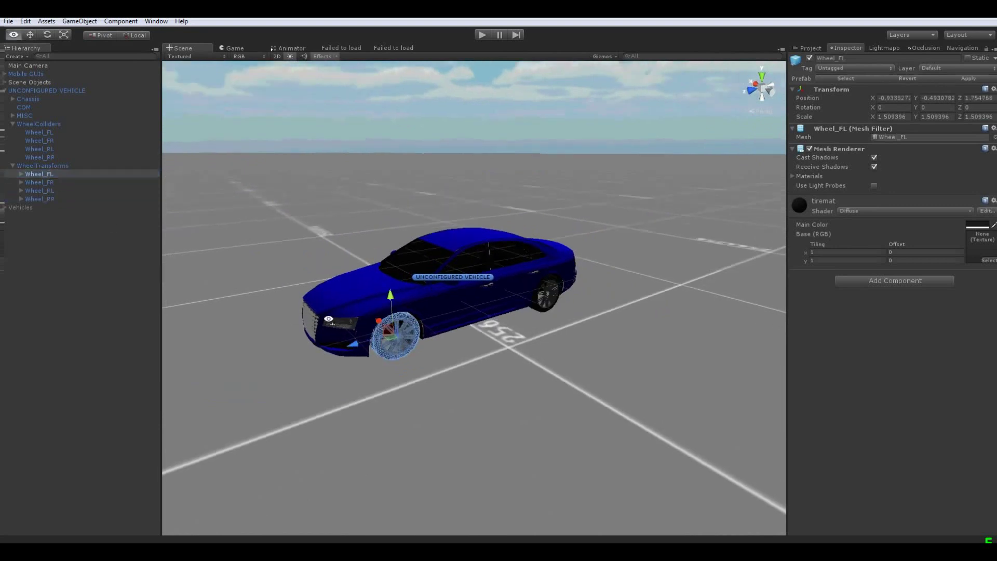
{"action": "double_click", "coordinate": [52, 182]}
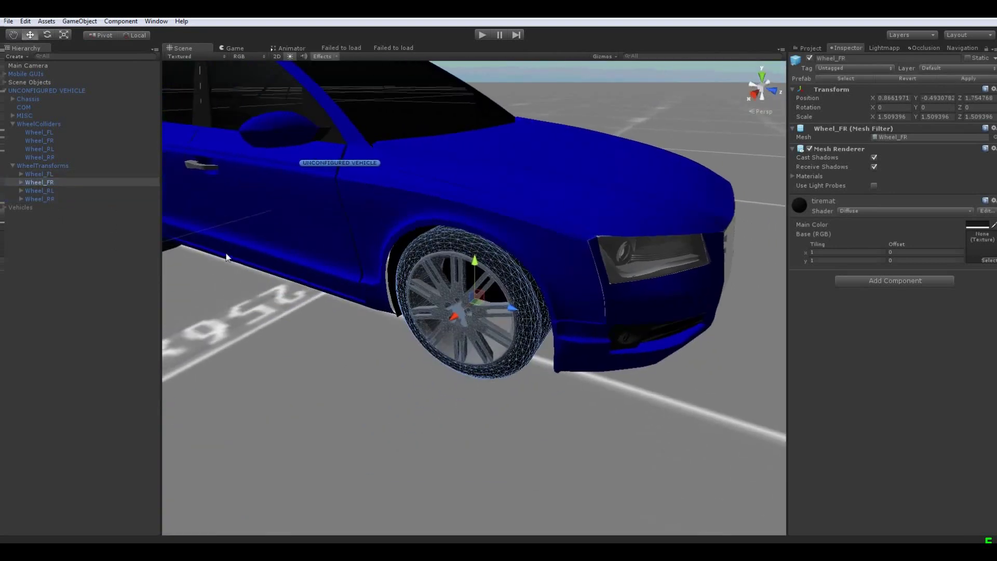
{"action": "double_click", "coordinate": [39, 190]}
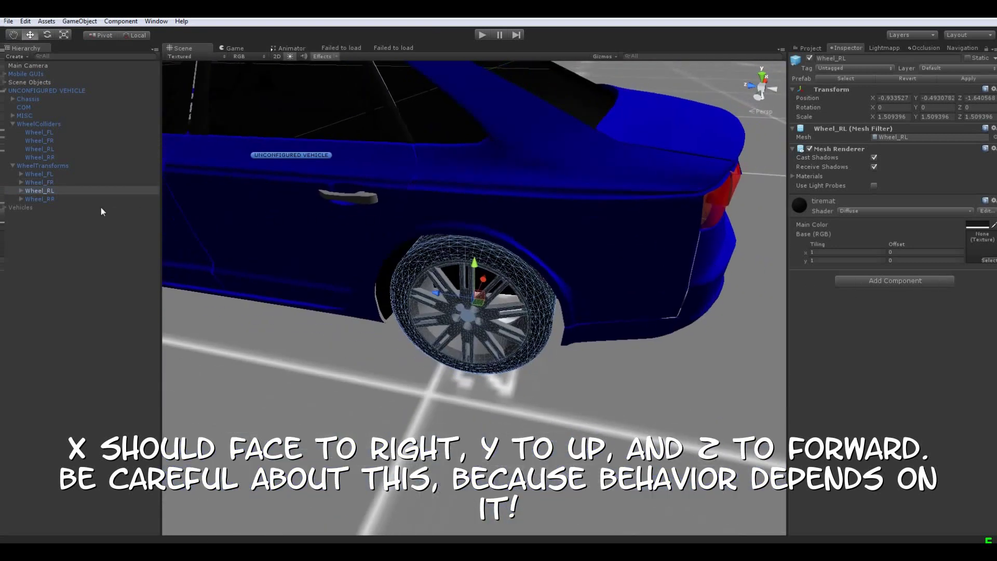
{"action": "double_click", "coordinate": [46, 200]}
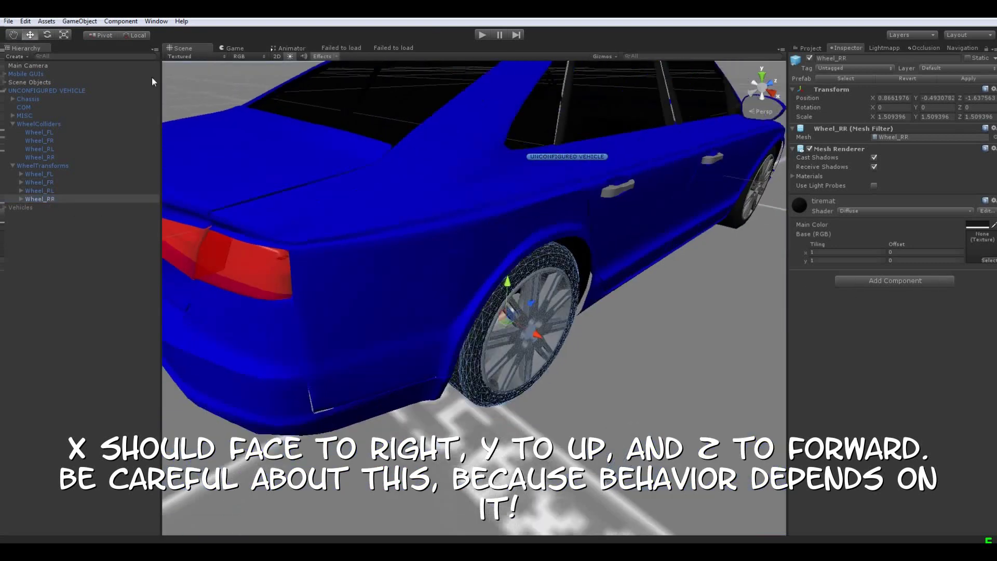
{"action": "left_click", "coordinate": [114, 37]}
{"action": "left_click", "coordinate": [117, 36]}
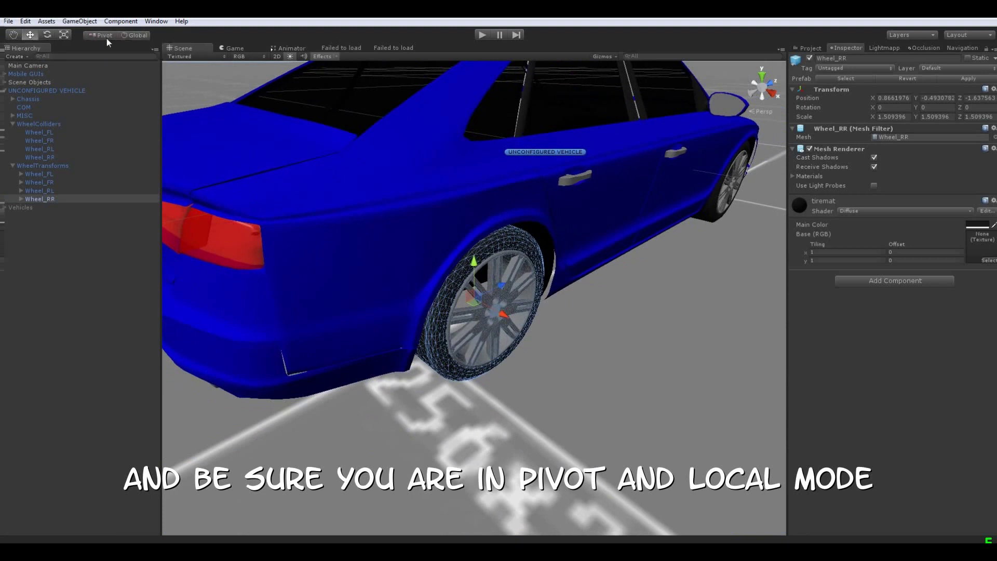
{"action": "scroll", "coordinate": [500, 275], "scroll_direction": "down", "scroll_amount": 8}
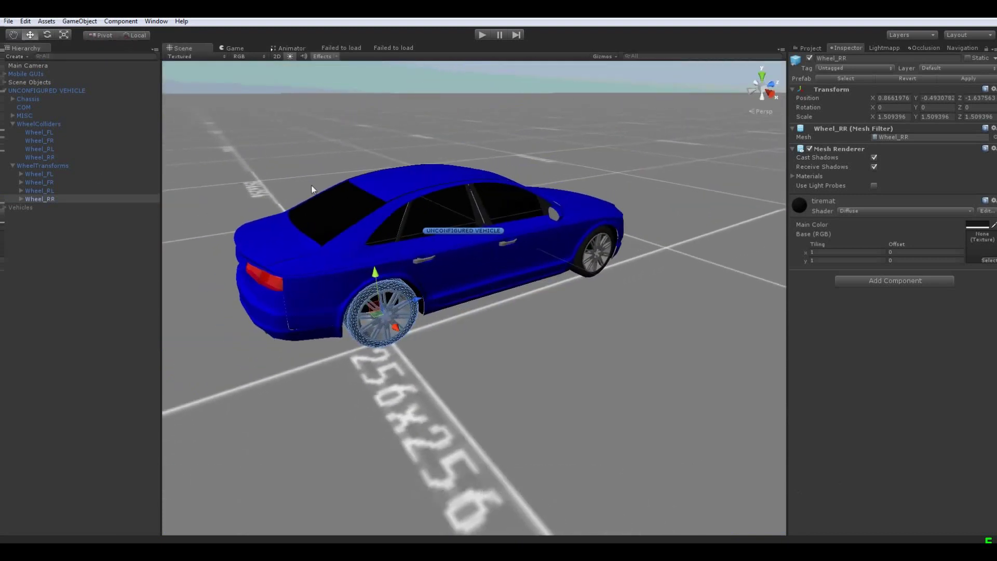
Delete all four existing wheel objects inside the WheelColliders group
{"action": "left_click", "coordinate": [48, 132]}
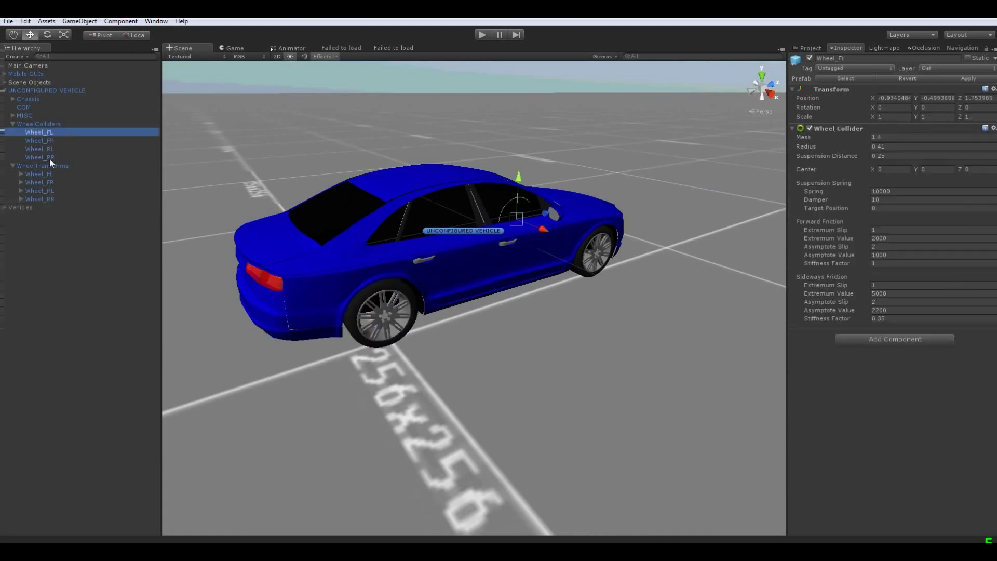
{"action": "left_click", "coordinate": [50, 159], "text": "shift"}
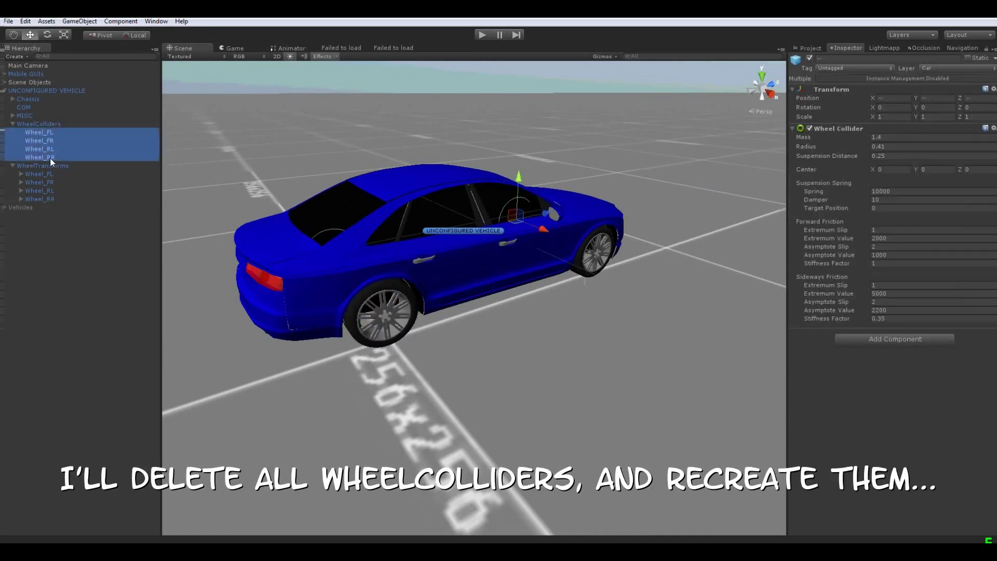
{"action": "key", "text": "Delete"}
Focus the scene view on the pivot of the front-left wheel mesh, Wheel_FL, under WheelTransforms
{"action": "key", "text": "d"}
{"action": "right_click_drag", "start_coordinate": [459, 260], "coordinate": [455, 257]}
{"action": "left_click", "coordinate": [36, 142]}
{"action": "right_click_drag", "start_coordinate": [671, 232], "coordinate": [270, 217]}
{"action": "key", "text": "f"}
{"action": "left_click_drag", "start_coordinate": [375, 235], "coordinate": [474, 257], "text": "alt"}
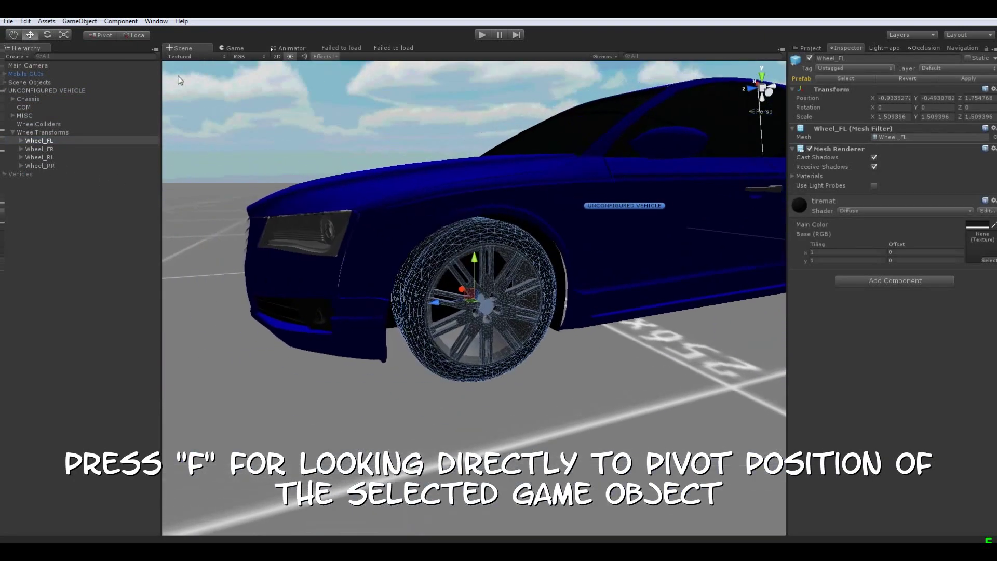
{"action": "left_click", "coordinate": [79, 21]}
{"action": "mouse_move", "coordinate": [96, 47]}
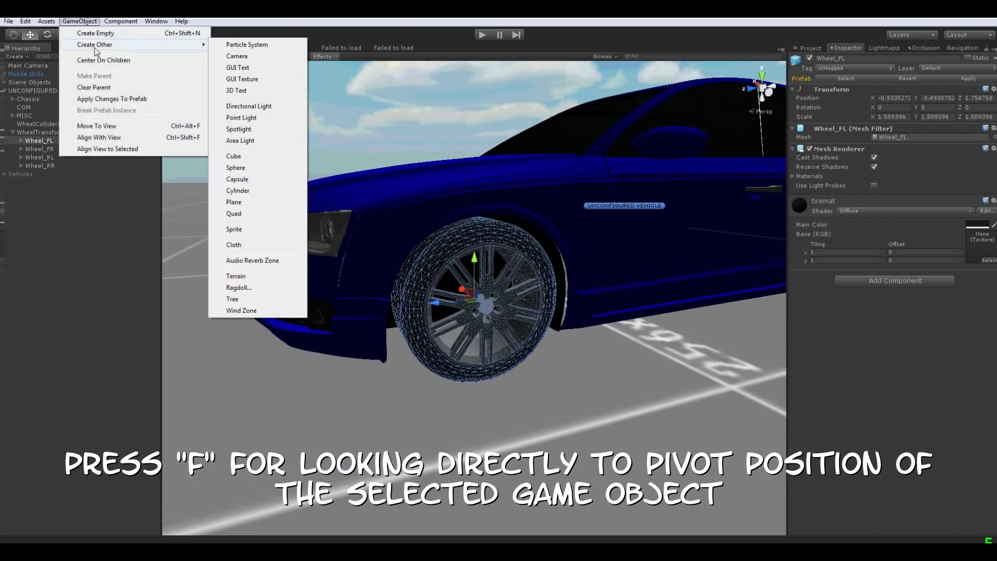
{"action": "left_click", "coordinate": [617, 294]}
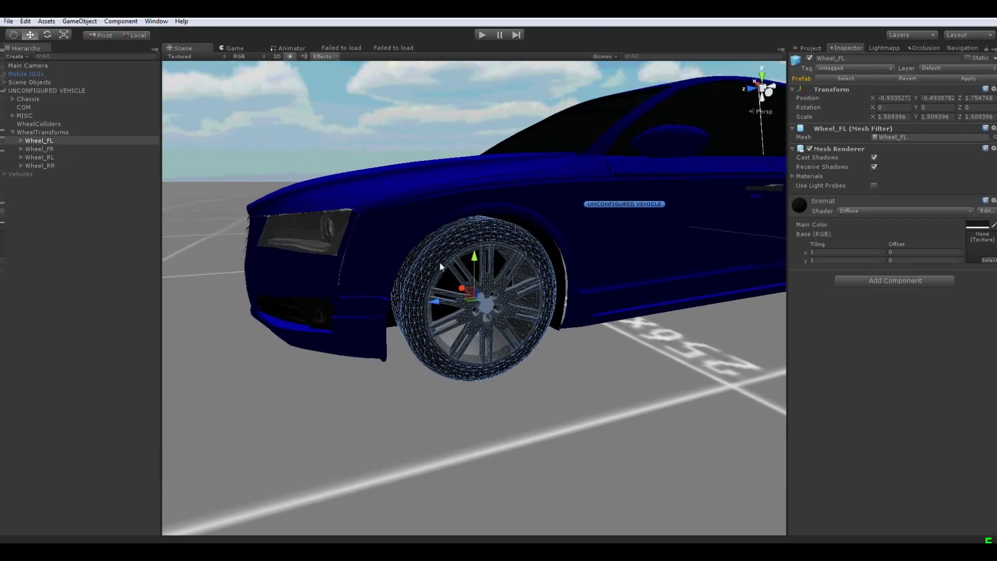
Create an empty game object at the front-left wheel's pivot, name it Wheel_FL and parent it to WheelColliders
{"action": "left_click", "coordinate": [35, 141]}
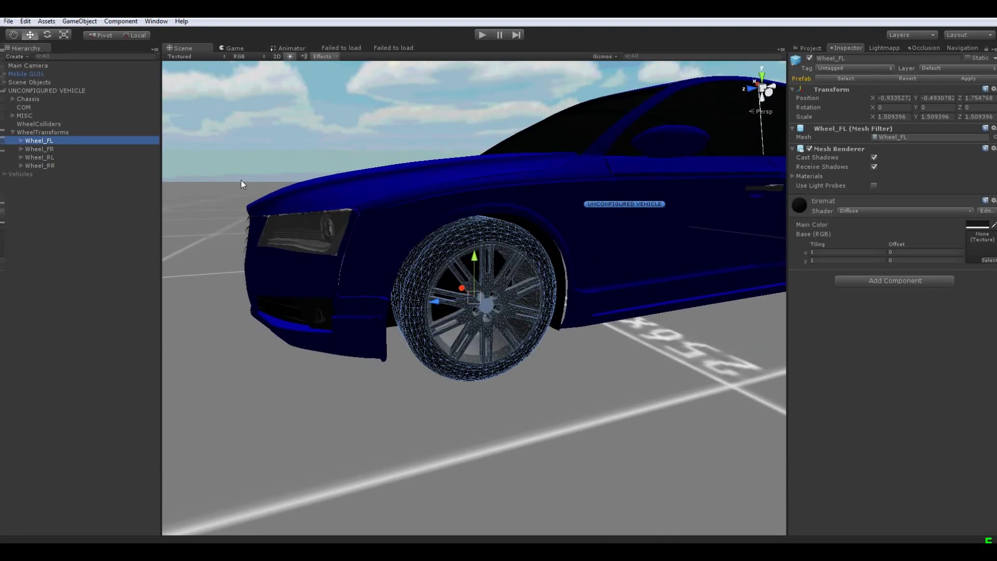
{"action": "key", "text": "ctrl+shift+n"}
{"action": "type", "text": "Wheel"}
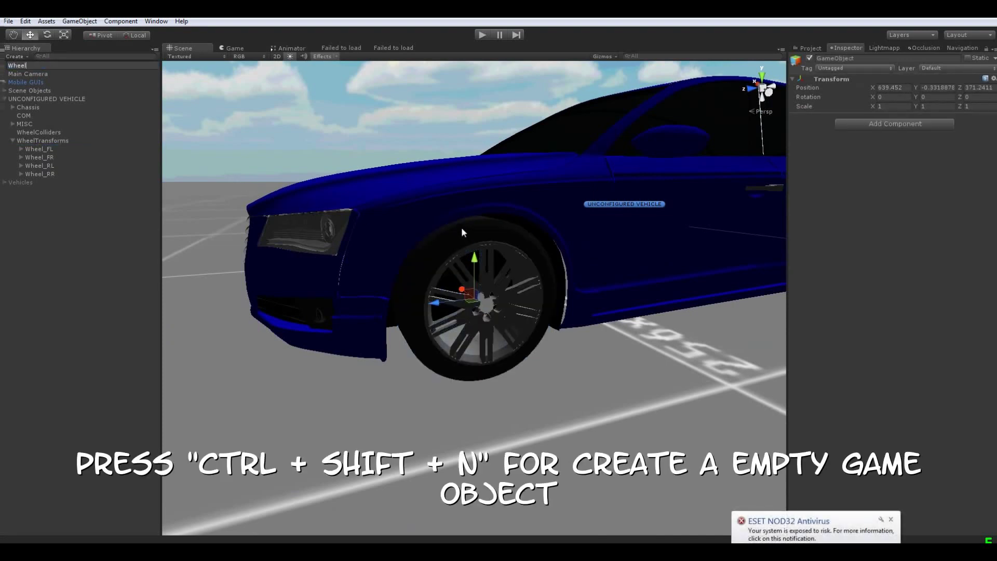
{"action": "type", "text": "_"}
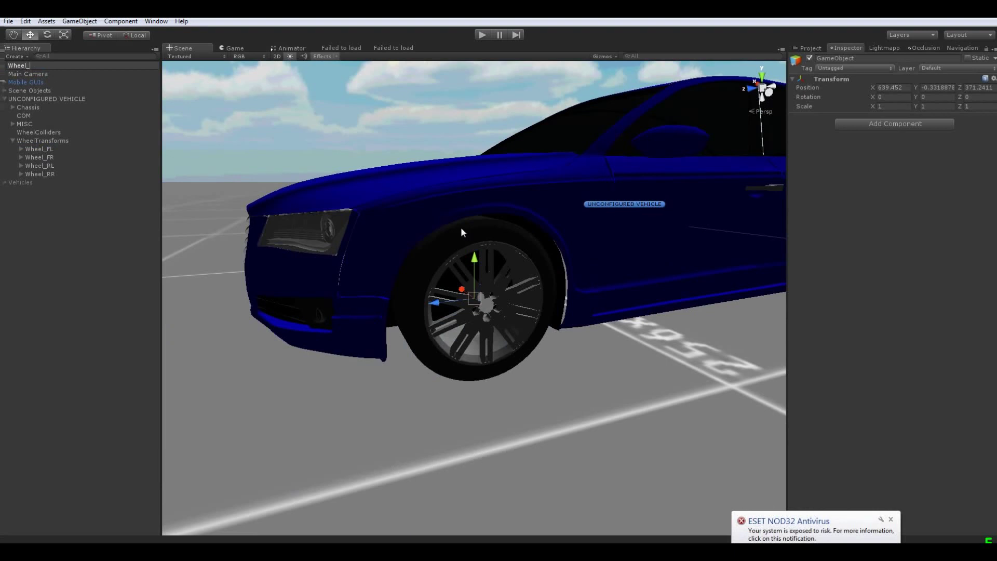
{"action": "type", "text": "FL"}
{"action": "key", "text": "Return"}
{"action": "left_click_drag", "start_coordinate": [18, 181], "coordinate": [21, 131]}
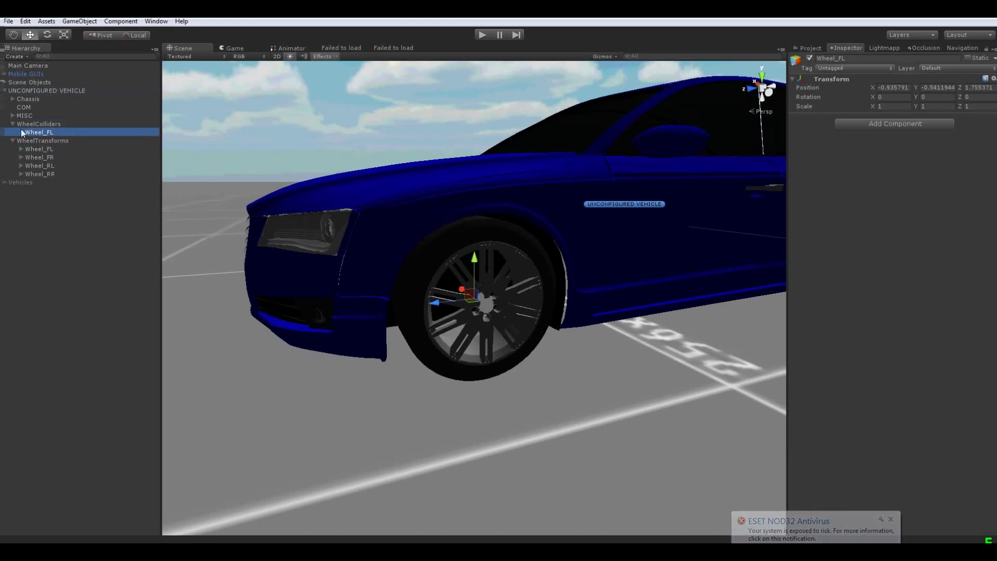
Compare the position of the new Wheel_FL under WheelColliders with the matching Wheel_FL mesh under WheelTransforms
{"action": "left_click", "coordinate": [39, 149]}
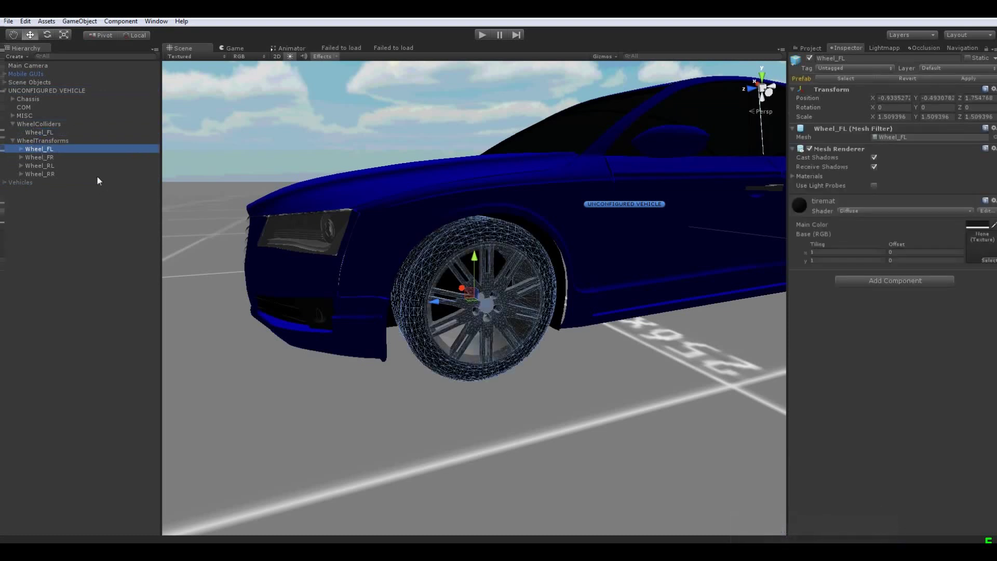
{"action": "left_click", "coordinate": [49, 132]}
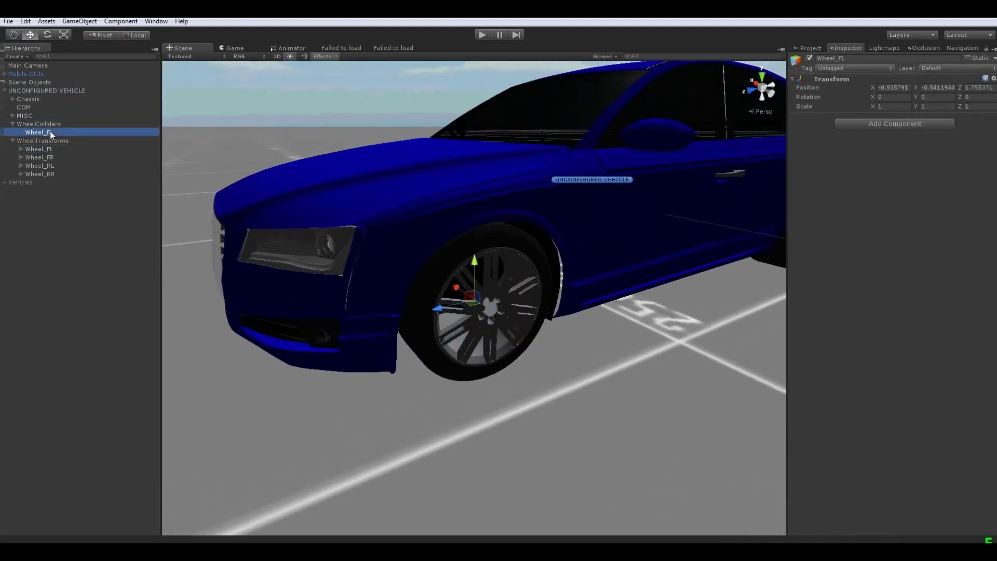
{"action": "left_click", "coordinate": [39, 149]}
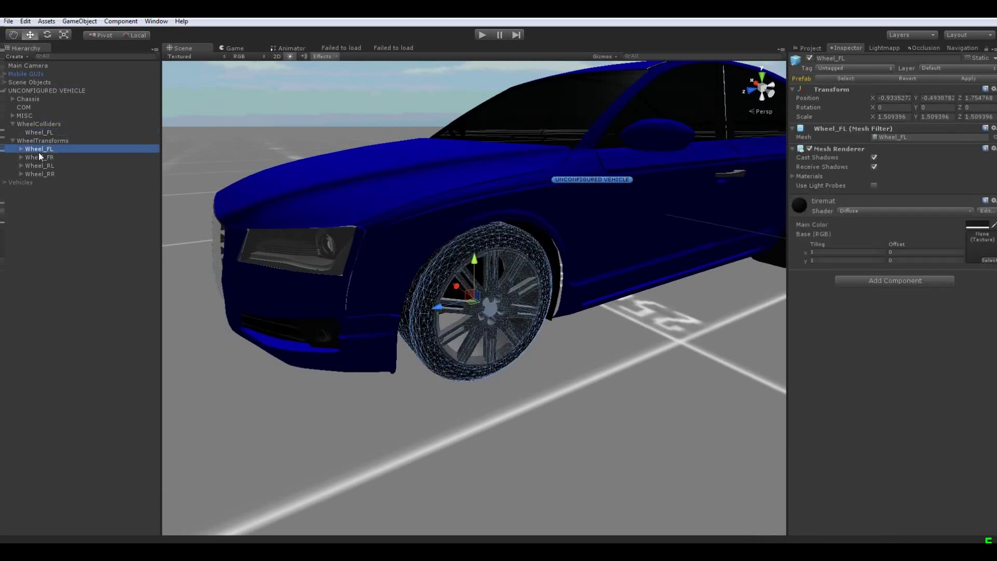
{"action": "left_click", "coordinate": [39, 133]}
Create an empty game object at the front-right wheel's pivot, name it Wheel_FR and parent it to WheelColliders
{"action": "left_click", "coordinate": [63, 157]}
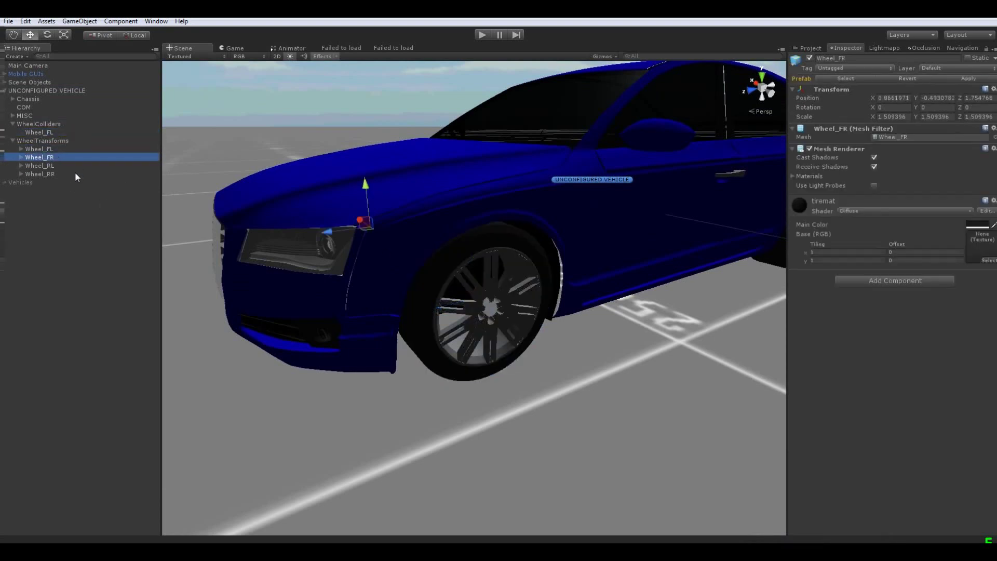
{"action": "right_click_drag", "start_coordinate": [208, 218], "coordinate": [455, 259]}
{"action": "key", "text": "f"}
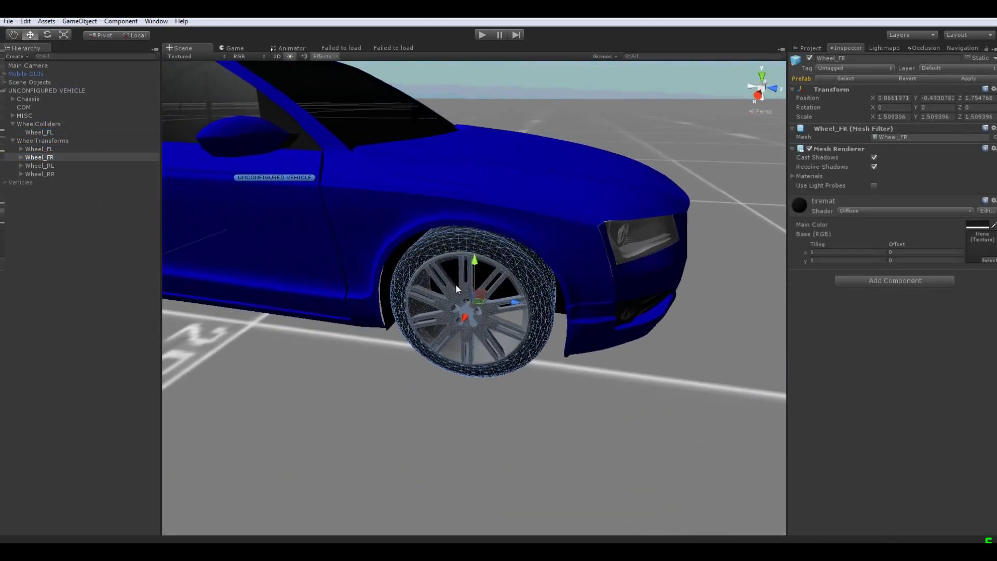
{"action": "key", "text": "ctrl+shift+n"}
{"action": "key", "text": "F2"}
{"action": "type", "text": "Wheel_FR"}
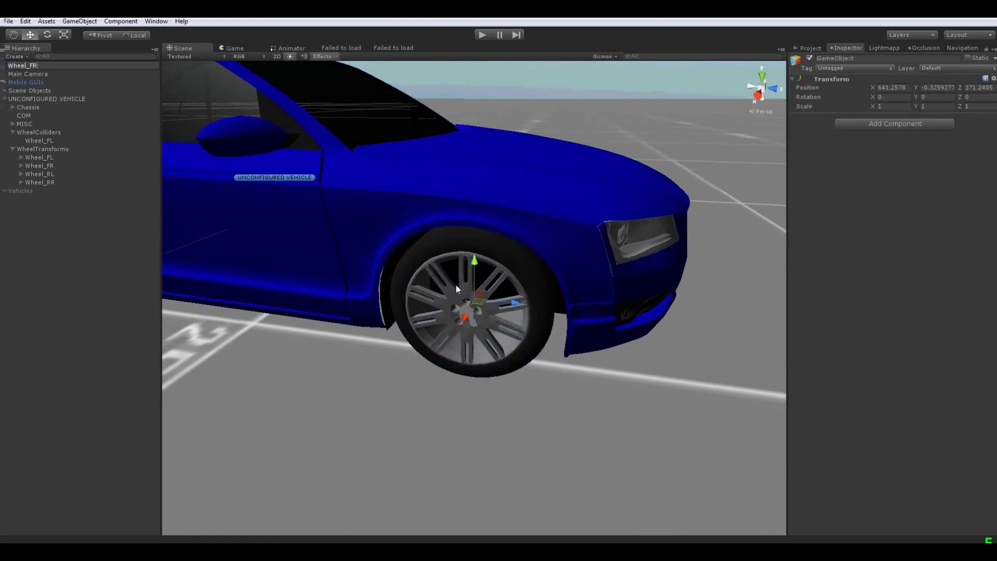
{"action": "key", "text": "Return"}
{"action": "left_click_drag", "start_coordinate": [30, 191], "coordinate": [38, 126]}
{"action": "left_click", "coordinate": [49, 165]}
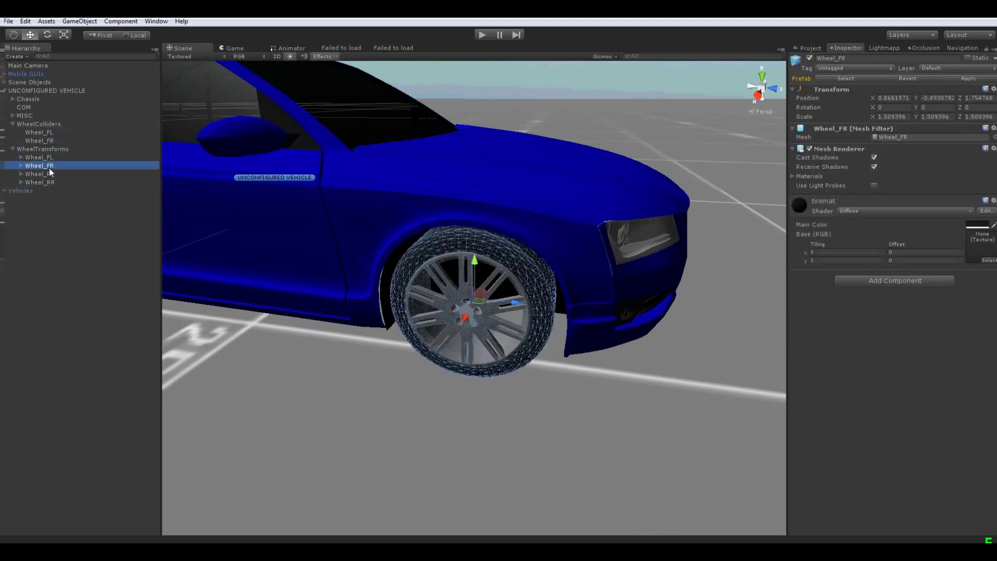
{"action": "left_click", "coordinate": [50, 141]}
Create an empty game object at the rear-left wheel's pivot, name it Wheel_RL and parent it to WheelColliders
{"action": "double_click", "coordinate": [40, 175]}
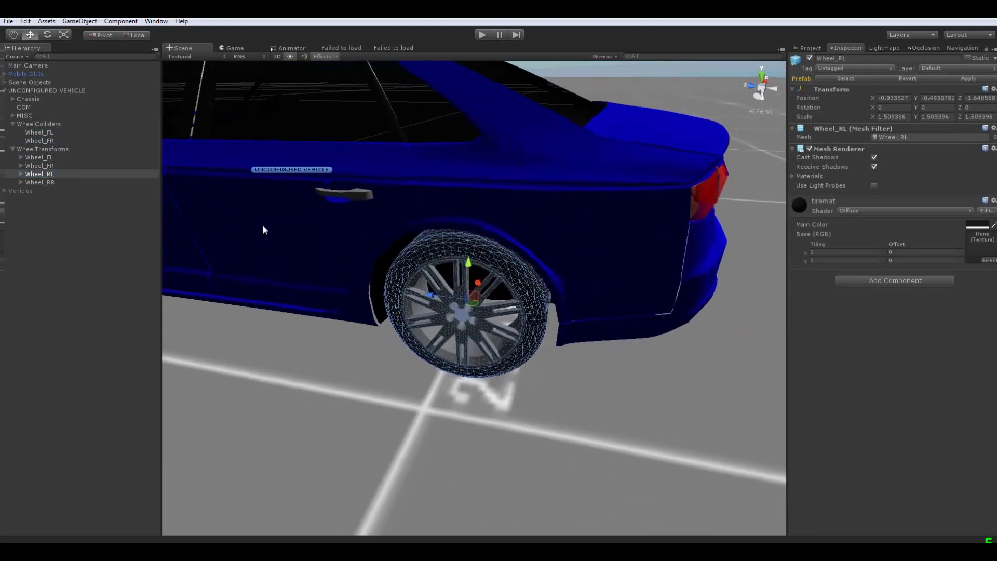
{"action": "key", "text": "ctrl+shift+n"}
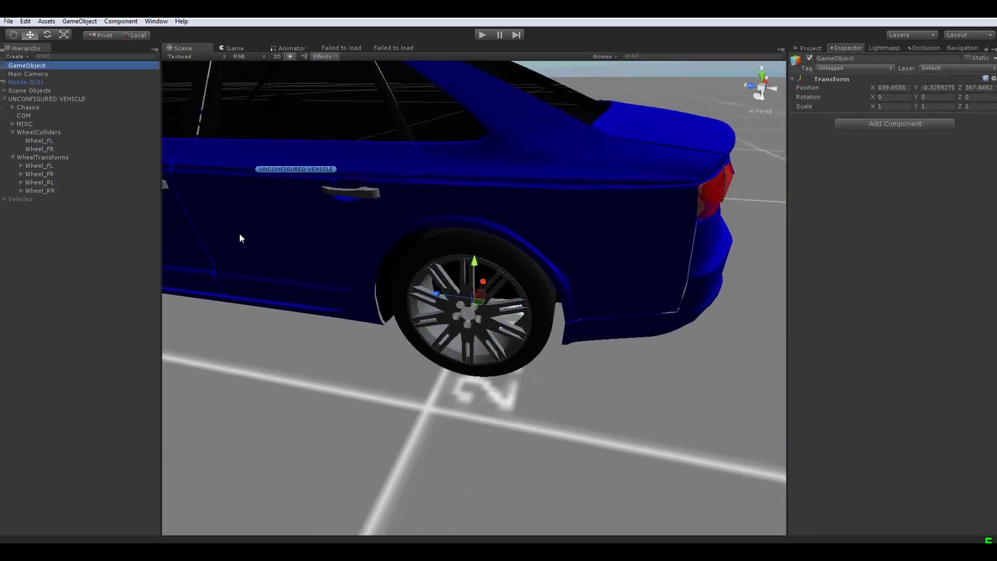
{"action": "key", "text": "F2"}
{"action": "type", "text": "Wheel_RL"}
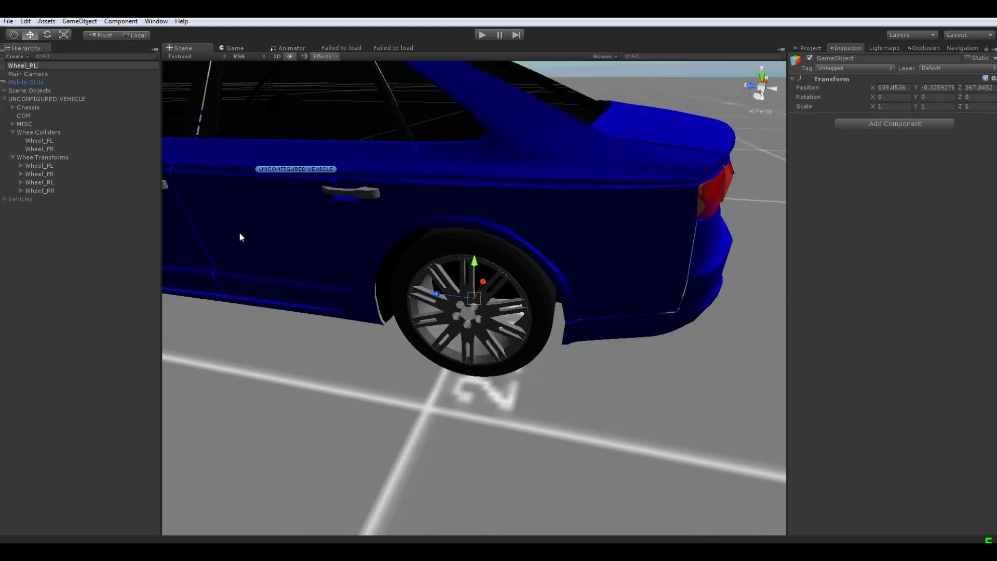
{"action": "key", "text": "Return"}
{"action": "left_click_drag", "start_coordinate": [36, 203], "coordinate": [51, 124]}
{"action": "left_click", "coordinate": [48, 181]}
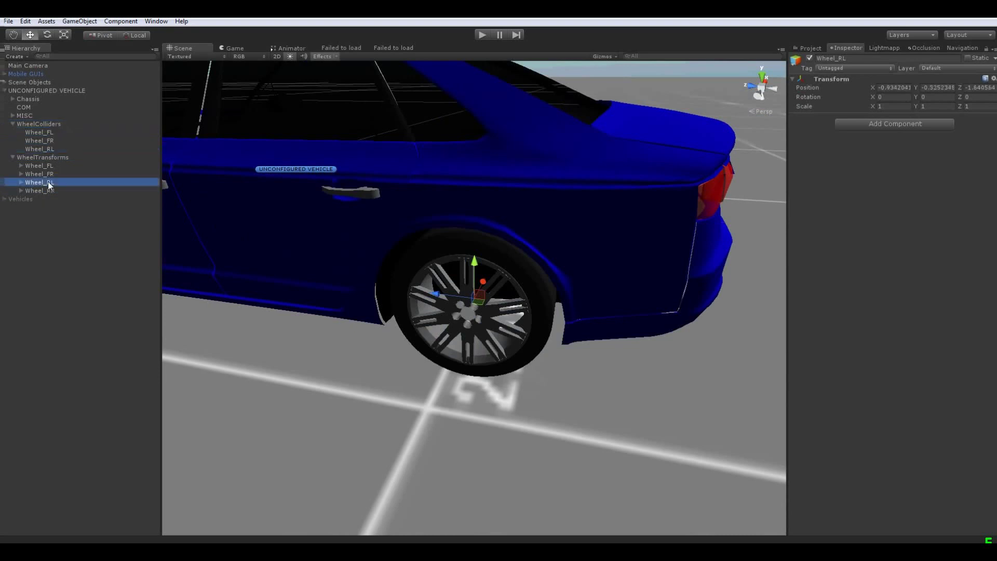
{"action": "left_click", "coordinate": [44, 149]}
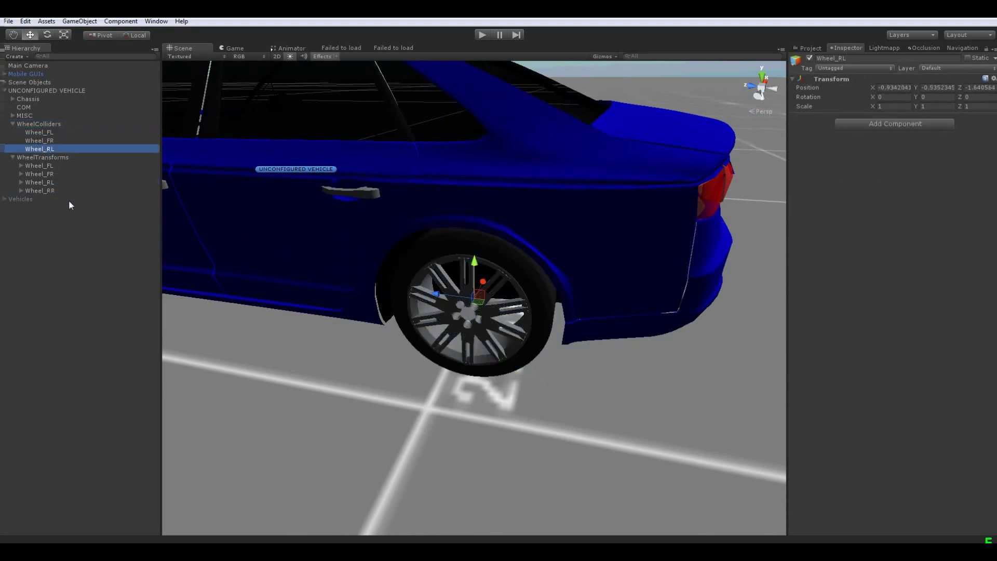
Create an empty game object at the rear-right wheel's pivot, name it Wheel_RR and parent it to WheelColliders
{"action": "left_click", "coordinate": [83, 191]}
{"action": "right_click_drag", "start_coordinate": [592, 219], "coordinate": [182, 213]}
{"action": "key", "text": "f"}
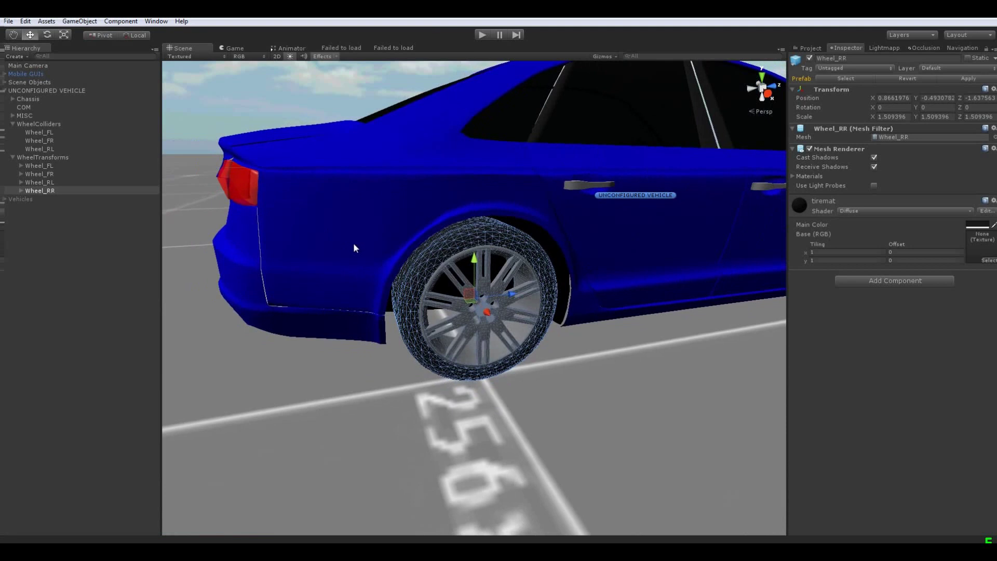
{"action": "key", "text": "ctrl+shift+n"}
{"action": "key", "text": "F2"}
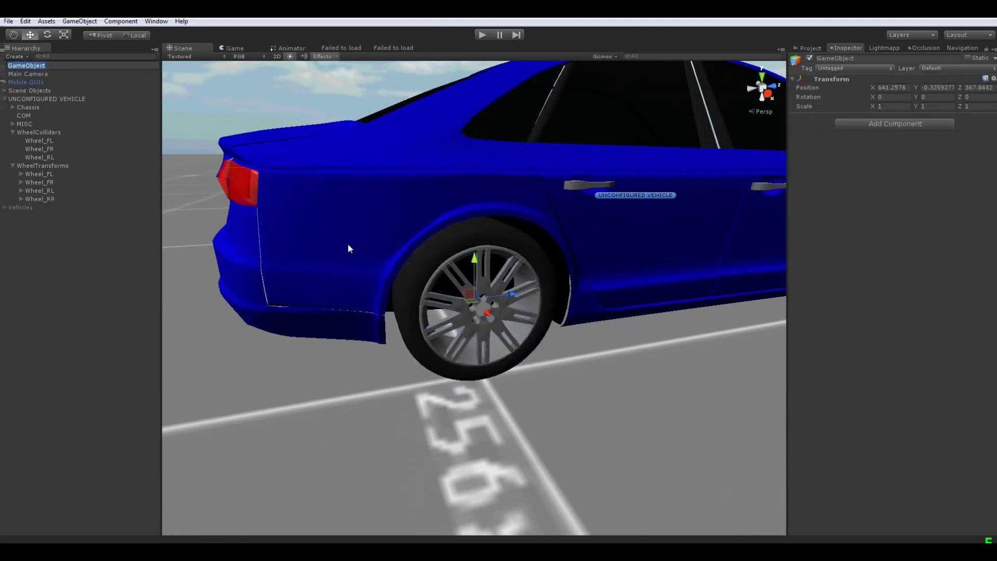
{"action": "type", "text": "Wheel_RR"}
{"action": "key", "text": "Return"}
{"action": "left_click_drag", "start_coordinate": [24, 208], "coordinate": [39, 124]}
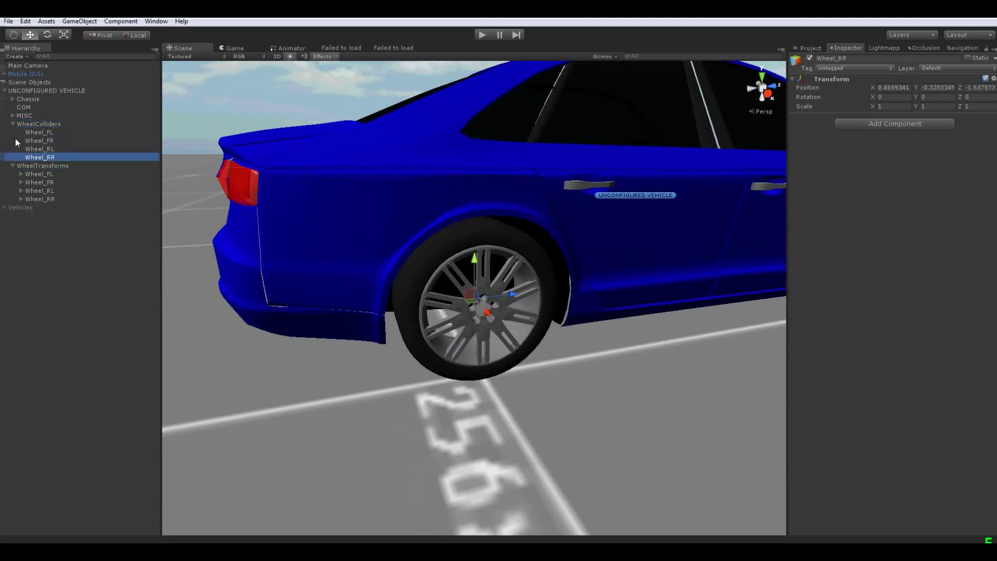
Add a Wheel Collider component to all four wheel objects under WheelColliders at once
{"action": "left_click", "coordinate": [45, 133]}
{"action": "left_click", "coordinate": [44, 157], "text": "shift"}
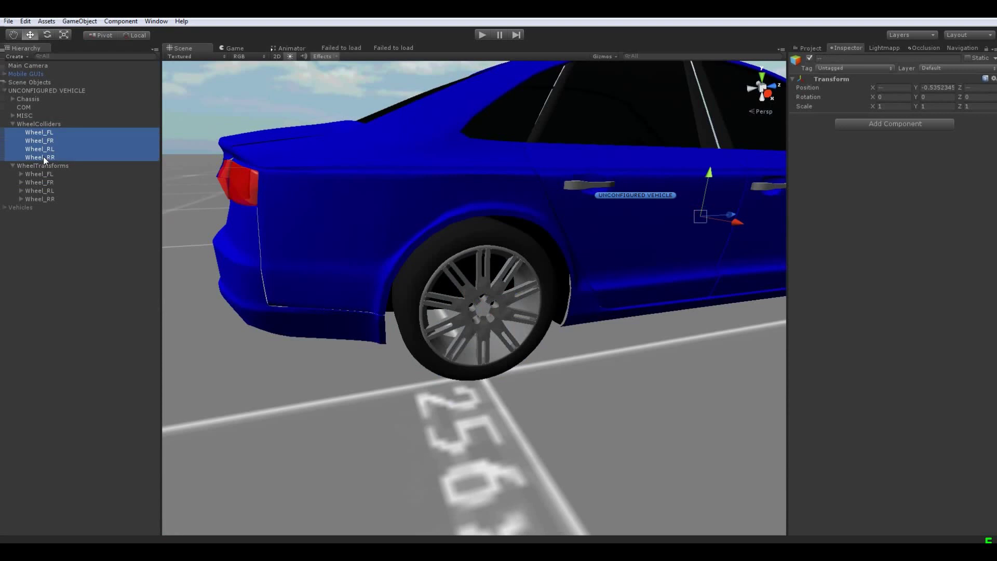
{"action": "left_click", "coordinate": [877, 123]}
{"action": "type", "text": "wh"}
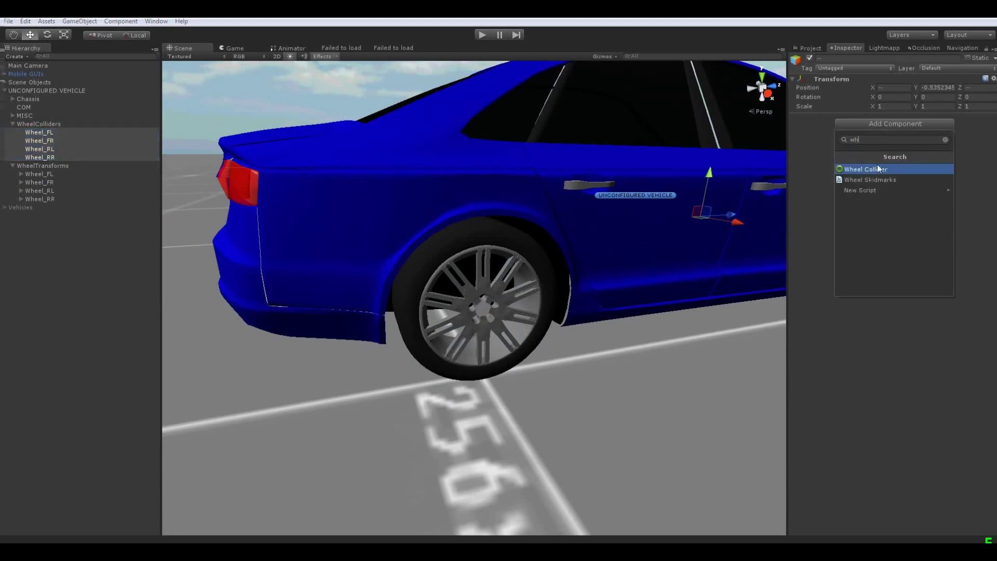
{"action": "left_click", "coordinate": [877, 169]}
{"action": "key", "text": "f"}
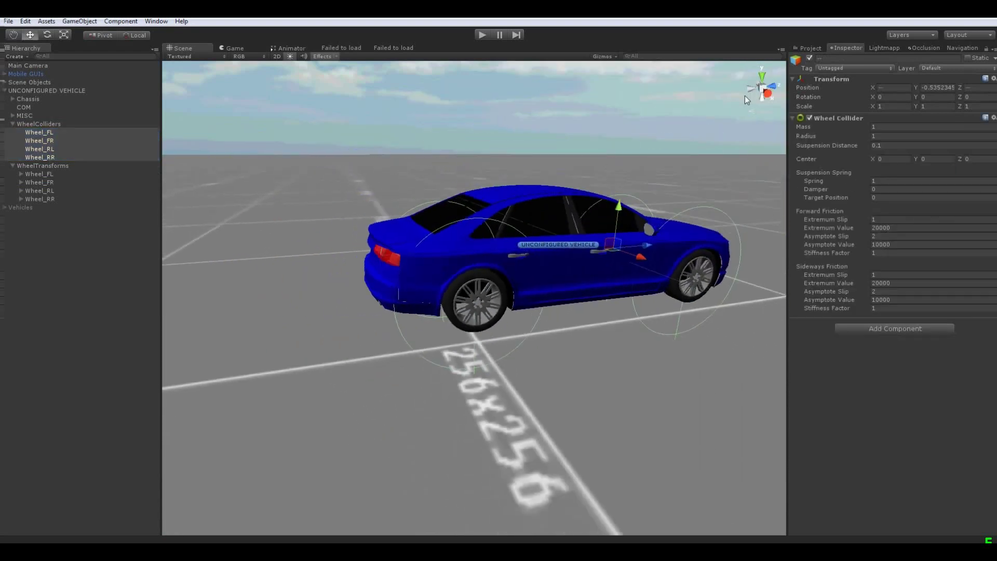
{"action": "left_click", "coordinate": [750, 88]}
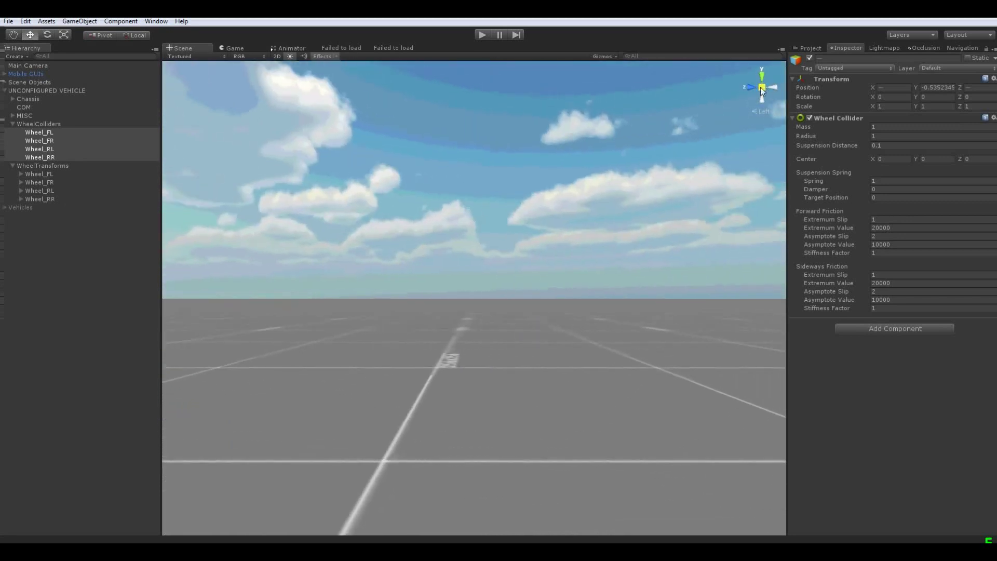
Set the radius of all four wheel colliders under WheelColliders to 0.37
{"action": "left_click", "coordinate": [761, 88]}
{"action": "left_click", "coordinate": [64, 124]}
{"action": "middle_click_drag", "start_coordinate": [423, 223], "coordinate": [581, 91]}
{"action": "scroll", "coordinate": [456, 158], "scroll_direction": "down", "scroll_amount": 10}
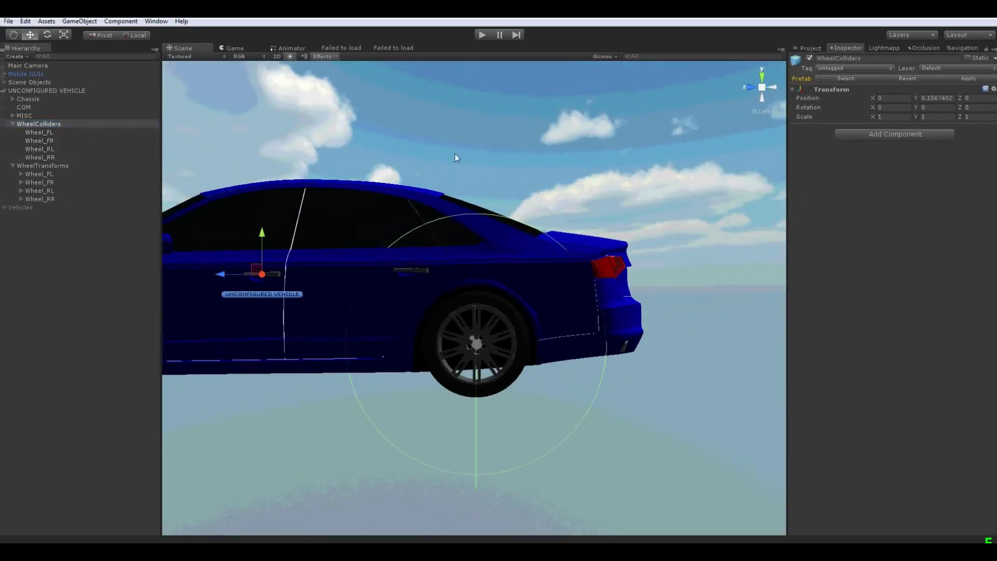
{"action": "middle_click_drag", "start_coordinate": [353, 237], "coordinate": [453, 203]}
{"action": "left_click", "coordinate": [42, 133]}
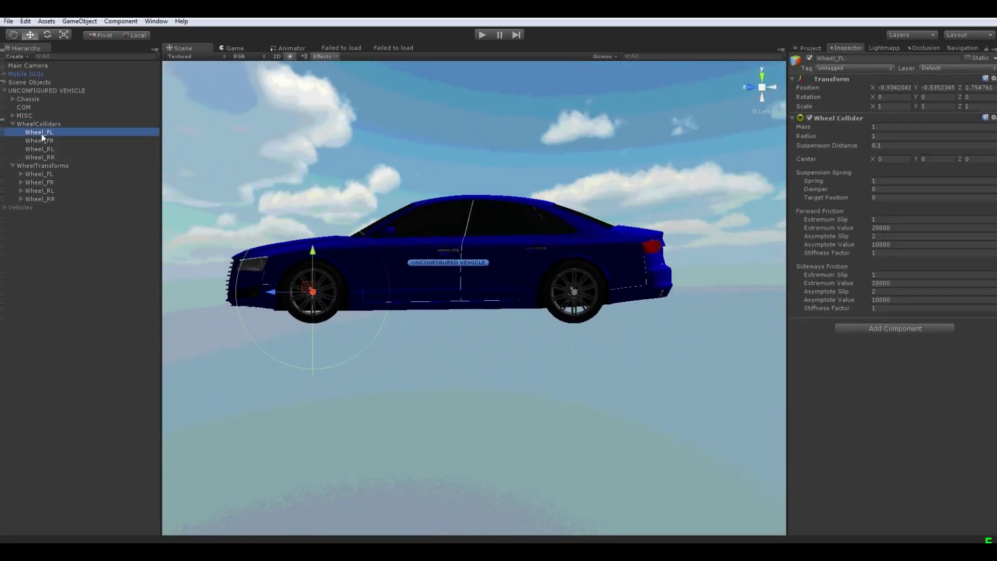
{"action": "left_click", "coordinate": [41, 156], "text": "shift"}
{"action": "scroll", "coordinate": [460, 233], "scroll_direction": "up", "scroll_amount": 2}
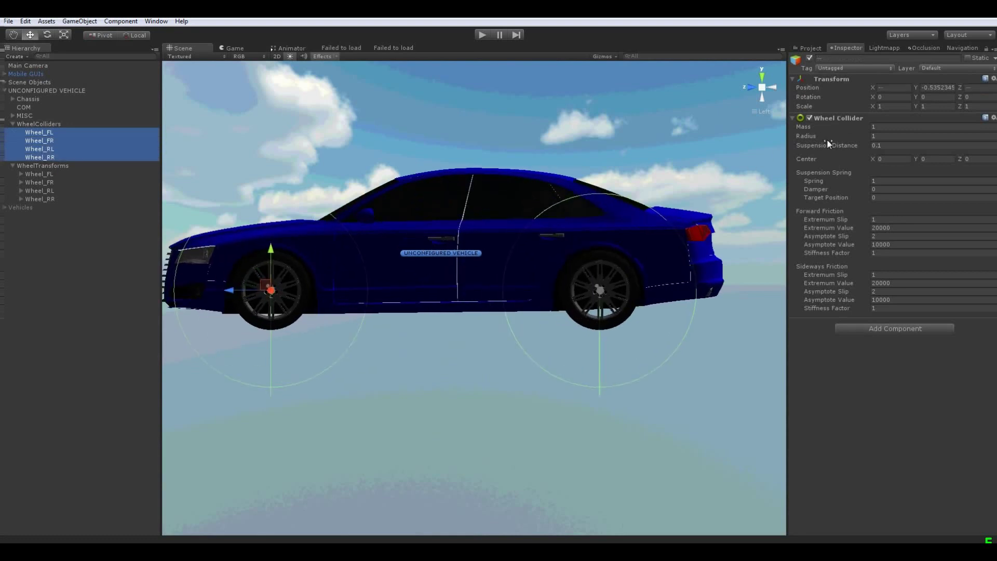
{"action": "left_click", "coordinate": [811, 138]}
{"action": "type", "text": "0.37"}
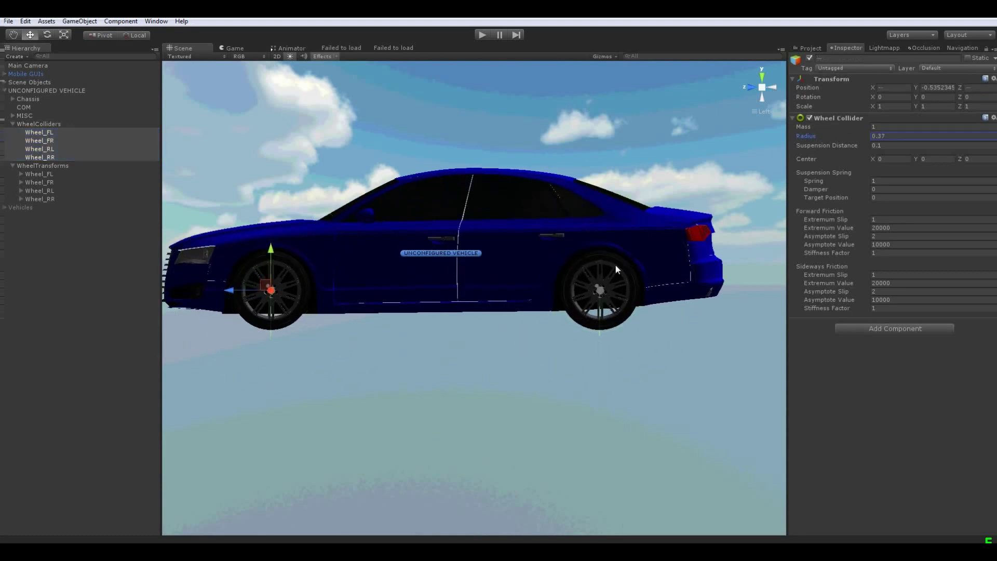
Set the radius of all four wheel colliders to 0.41 to match the tyres
{"action": "scroll", "coordinate": [619, 260], "scroll_direction": "up", "scroll_amount": 6}
{"action": "scroll", "coordinate": [436, 210], "scroll_direction": "down", "scroll_amount": 4}
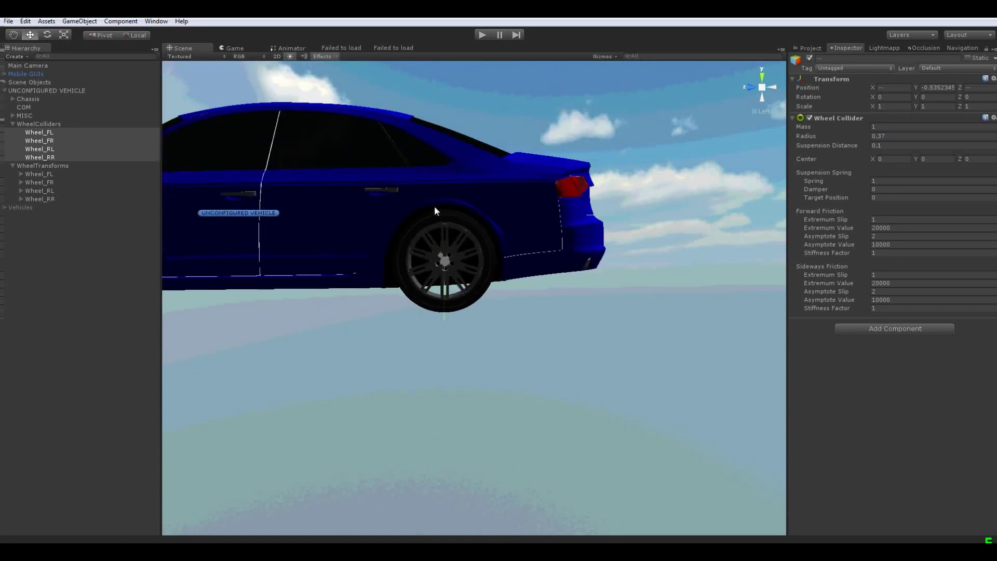
{"action": "scroll", "coordinate": [436, 211], "scroll_direction": "up", "scroll_amount": 1}
{"action": "left_click", "coordinate": [813, 136]}
{"action": "left_click_drag", "start_coordinate": [815, 137], "coordinate": [815, 136]}
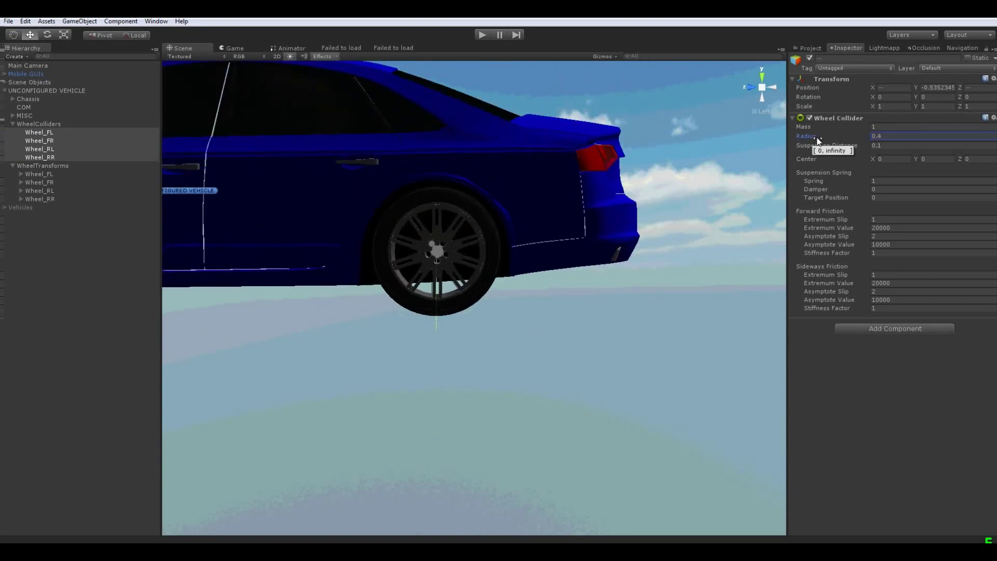
{"action": "middle_click_drag", "start_coordinate": [674, 194], "coordinate": [666, 204]}
{"action": "left_click", "coordinate": [914, 135]}
{"action": "type", "text": "1"}
Examine how the resized wheel colliders fit the tyres from the front of the car and in perspective
{"action": "middle_click_drag", "start_coordinate": [526, 249], "coordinate": [987, 214]}
{"action": "middle_click_drag", "start_coordinate": [580, 245], "coordinate": [725, 240]}
{"action": "left_click_drag", "start_coordinate": [456, 215], "coordinate": [591, 226], "text": "alt"}
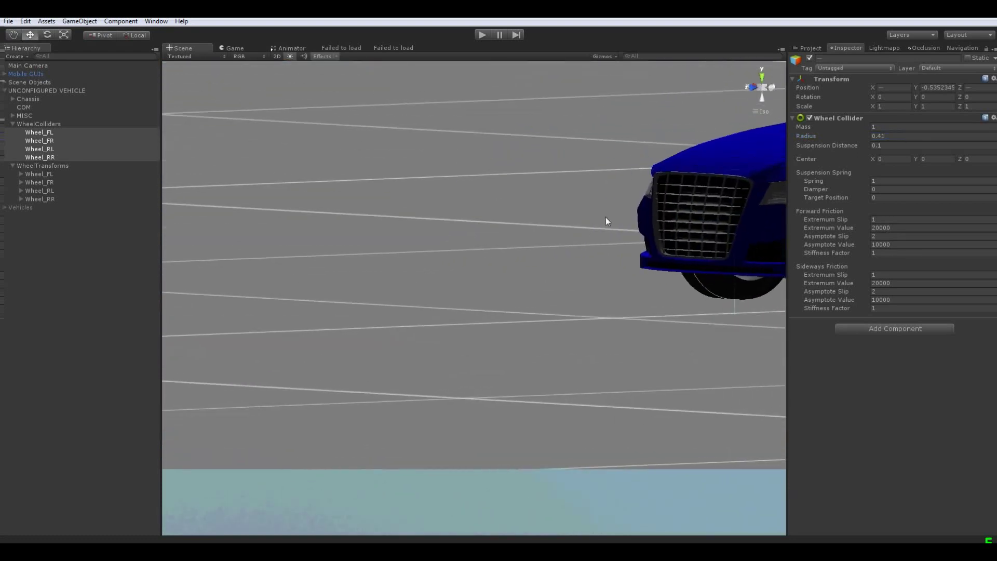
{"action": "middle_click_drag", "start_coordinate": [590, 226], "coordinate": [209, 234]}
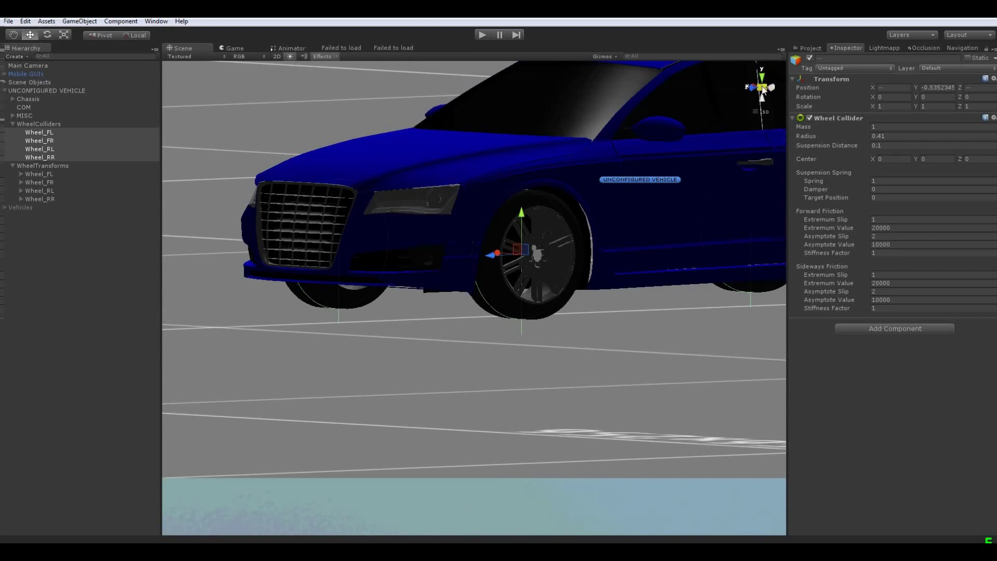
{"action": "left_click", "coordinate": [763, 89]}
{"action": "right_click_drag", "start_coordinate": [560, 263], "coordinate": [471, 302]}
{"action": "key", "text": "s"}
{"action": "key", "text": "w"}
{"action": "left_click_drag", "start_coordinate": [471, 302], "coordinate": [459, 304], "text": "alt"}
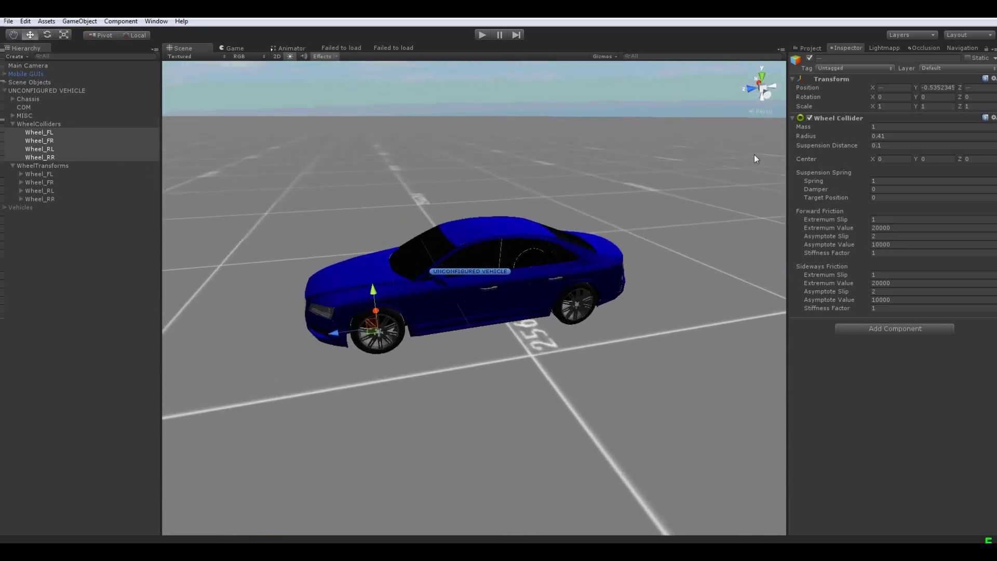
Set the wheel colliders' forward friction to an extremum value of 2000 and an asymptote value of 1000
{"action": "left_click", "coordinate": [914, 227]}
{"action": "key", "text": "BackSpace"}
{"action": "left_click", "coordinate": [906, 245]}
{"action": "key", "text": "BackSpace"}
Set the wheel colliders' sideways friction to extremum value 6000, asymptote value 2000 and stiffness factor 0.35
{"action": "left_click", "coordinate": [900, 284]}
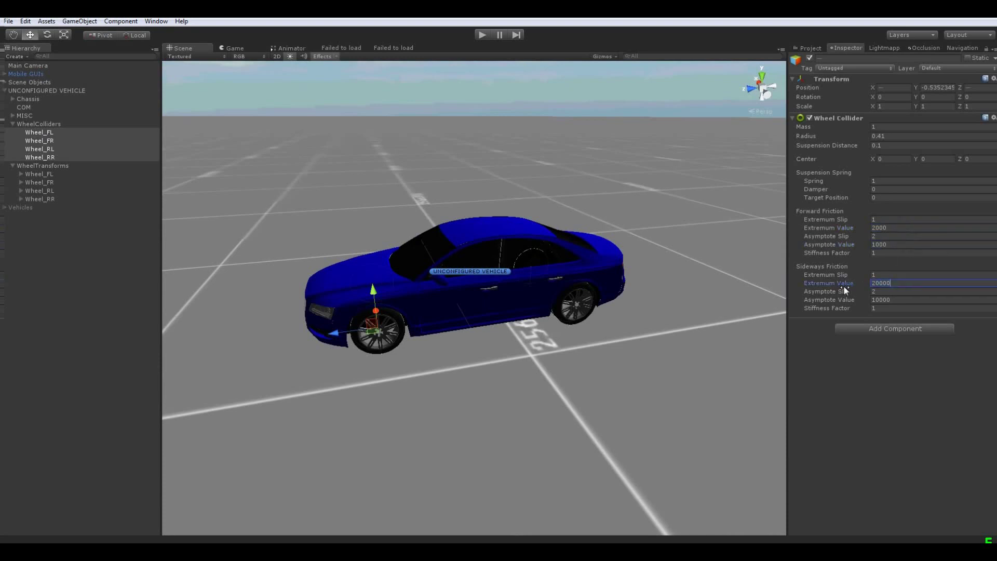
{"action": "type", "text": "6000"}
{"action": "key", "text": "Tab"}
{"action": "key", "text": "Tab"}
{"action": "type", "text": "2000"}
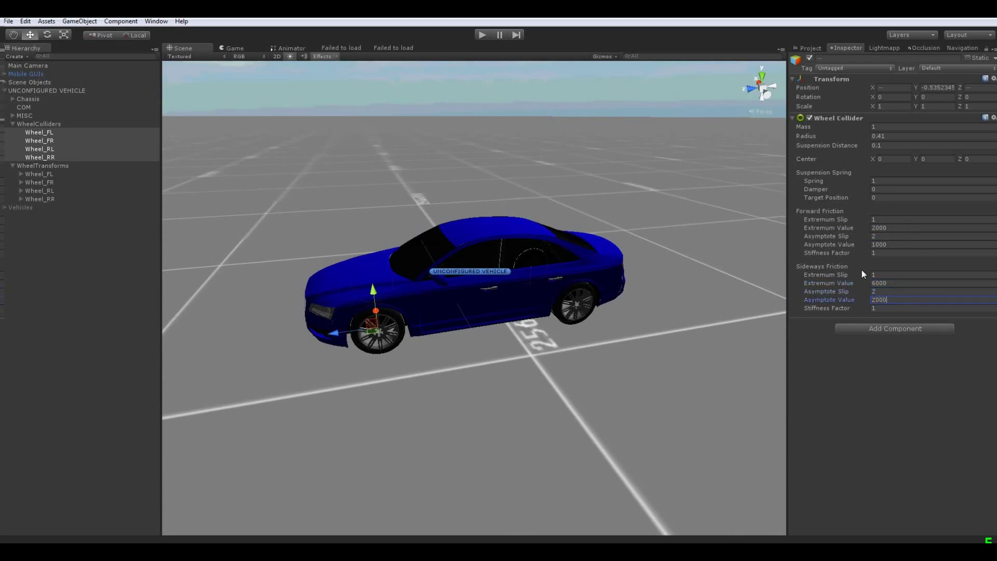
{"action": "key", "text": "Tab"}
{"action": "type", "text": "0.35"}
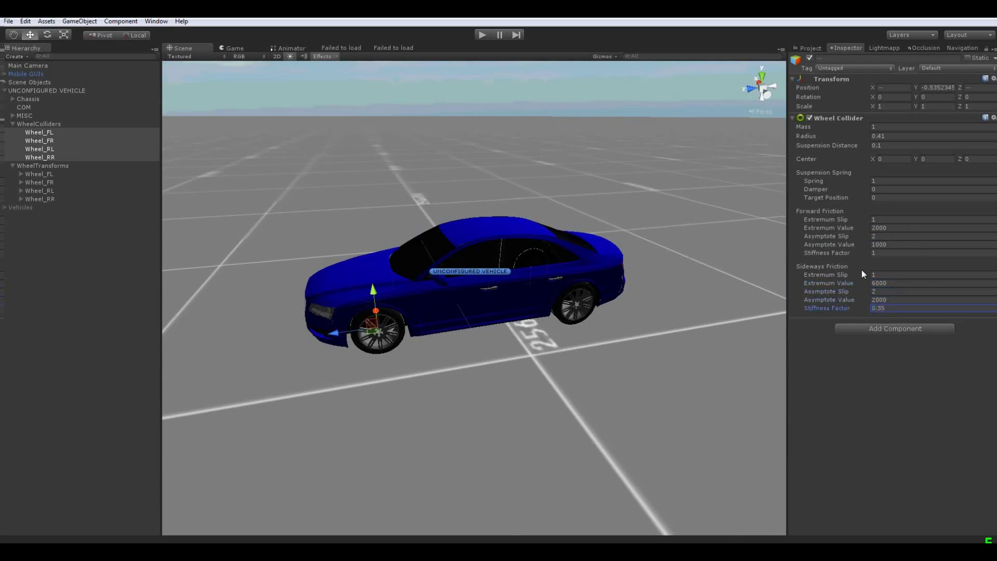
Set the wheel colliders' mass to 1.4, suspension spring to 10000 and suspension distance to 0.2
{"action": "left_click", "coordinate": [912, 131]}
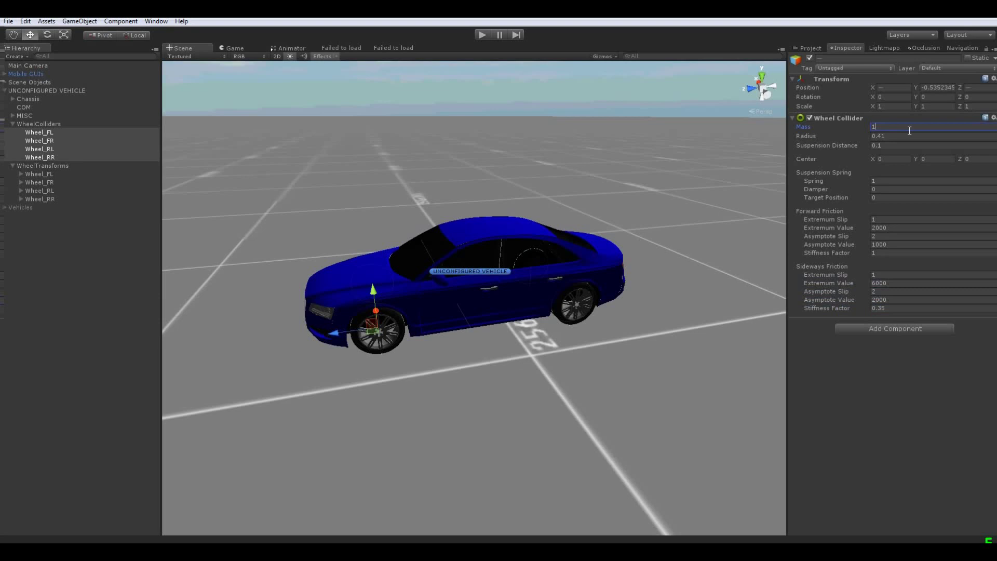
{"action": "left_click", "coordinate": [889, 181]}
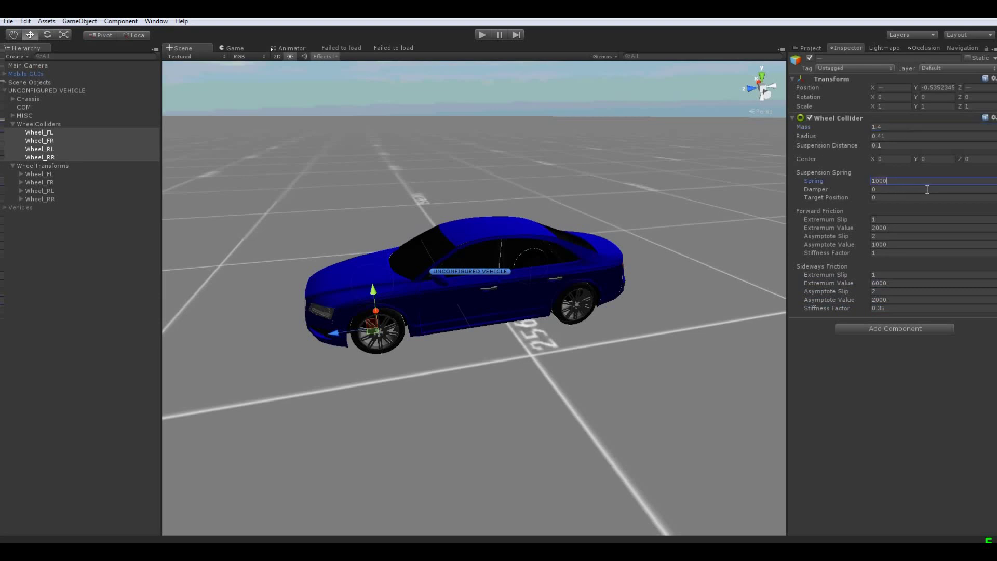
{"action": "left_click_drag", "start_coordinate": [540, 231], "coordinate": [512, 203], "text": "alt"}
{"action": "left_click", "coordinate": [883, 145]}
{"action": "type", "text": "0.2"}
{"action": "left_click_drag", "start_coordinate": [559, 270], "coordinate": [447, 316], "text": "alt"}
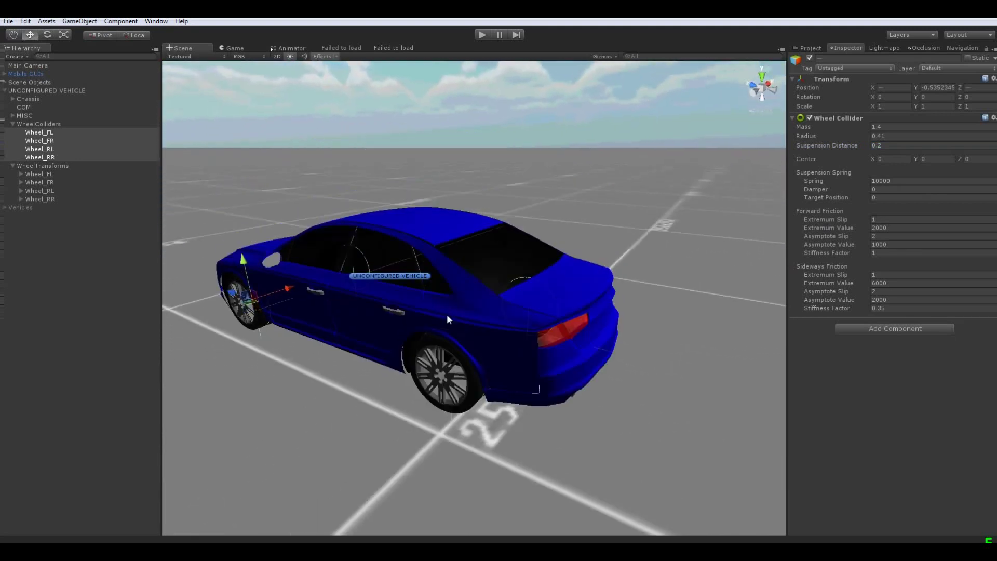
{"action": "left_click", "coordinate": [926, 70]}
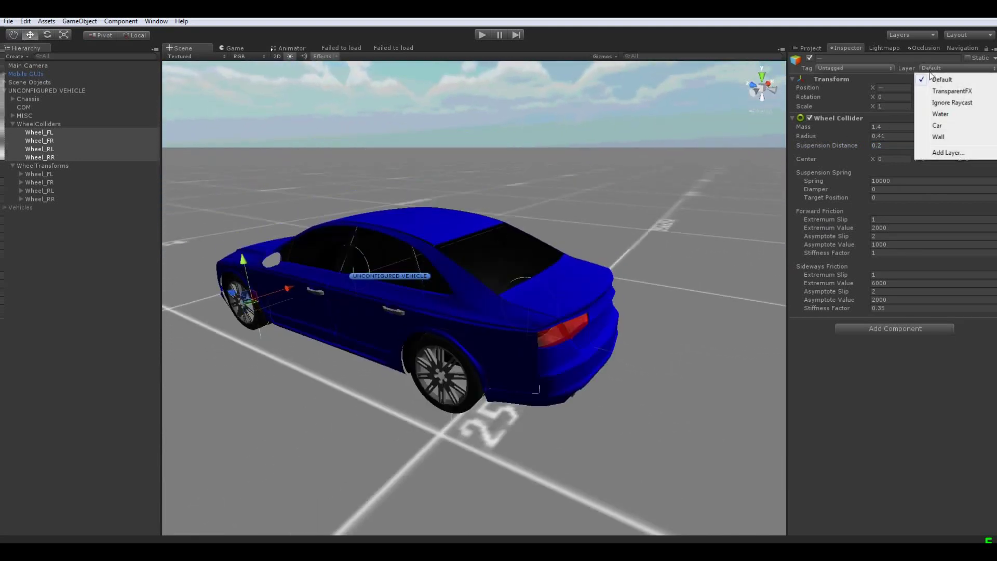
{"action": "left_click", "coordinate": [866, 69]}
{"action": "left_click", "coordinate": [631, 143]}
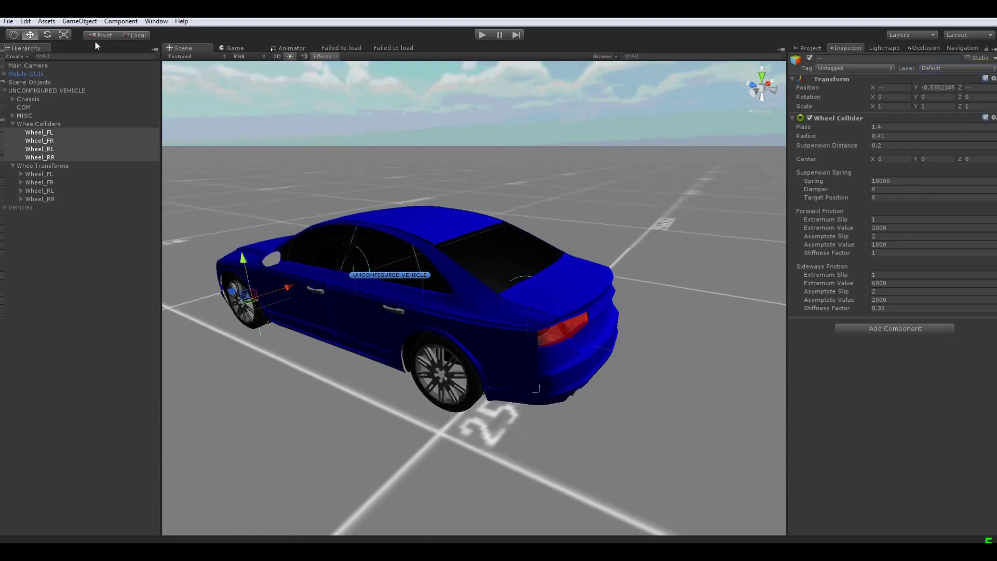
Add a new layer named Wheel as User Layer 10 in the project's Tags and Layers settings
{"action": "left_click", "coordinate": [25, 21]}
{"action": "mouse_move", "coordinate": [67, 247]}
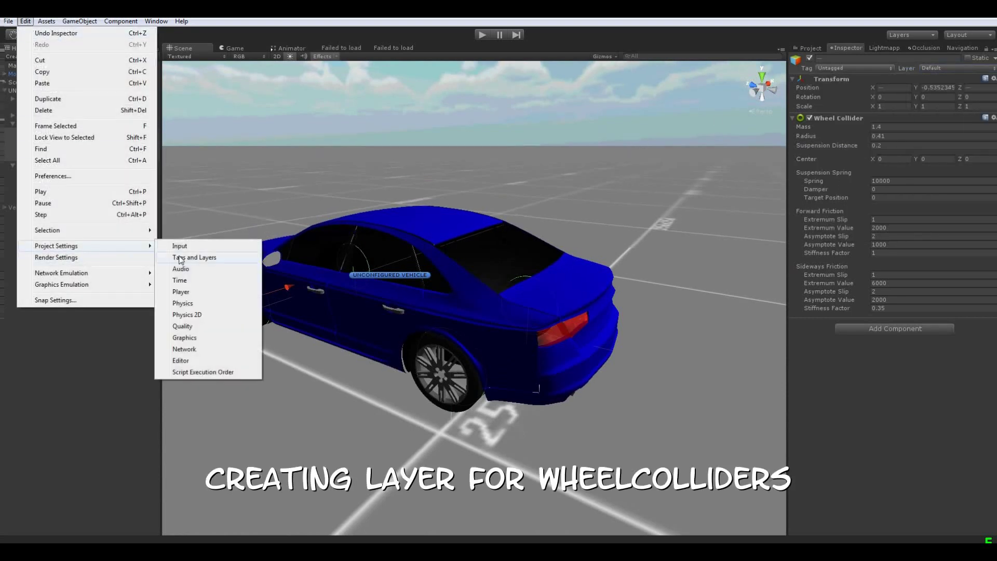
{"action": "left_click", "coordinate": [179, 259]}
{"action": "left_click", "coordinate": [890, 206]}
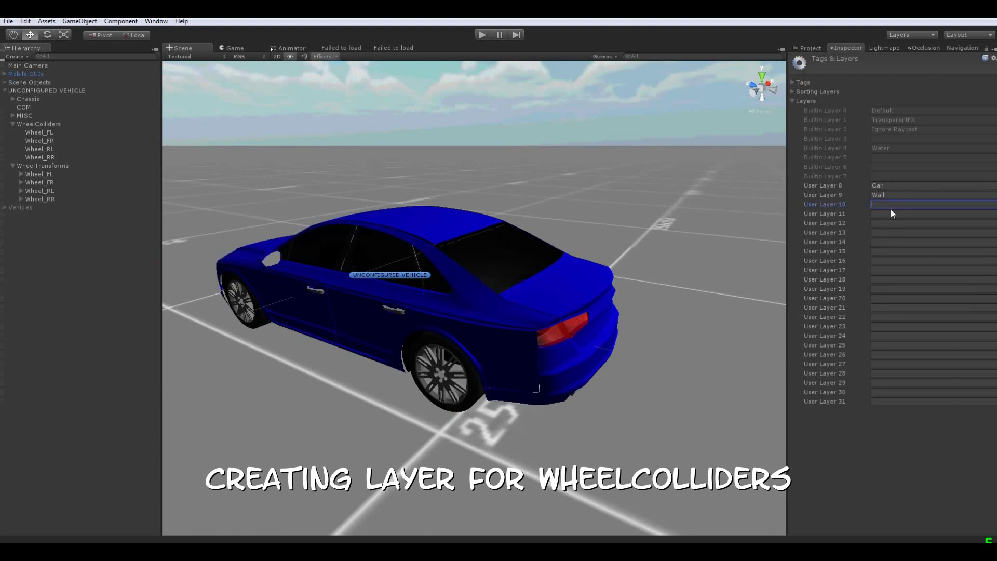
{"action": "type", "text": "Wheel"}
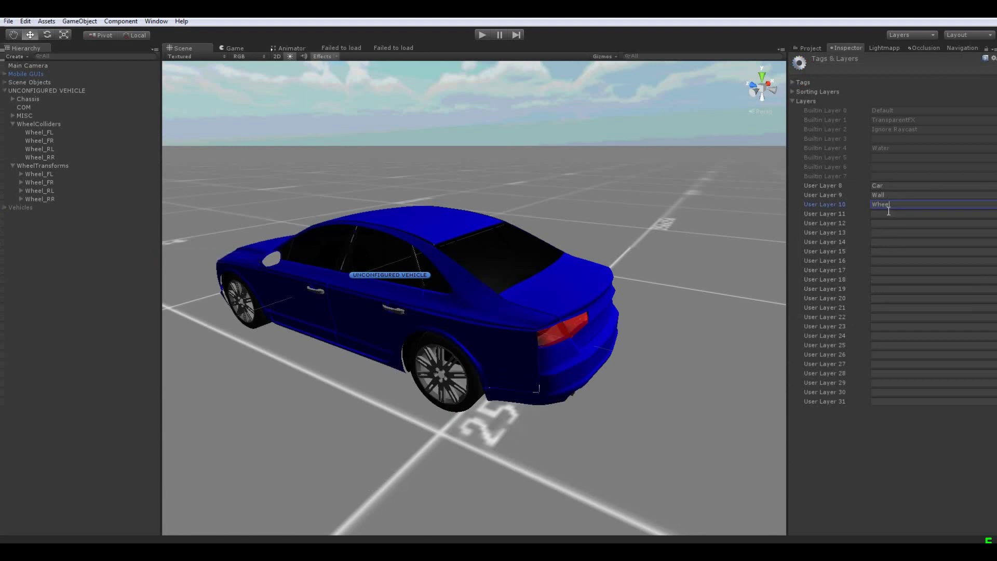
{"action": "key", "text": "Return"}
Assign all four wheel objects under WheelColliders to the Wheel layer
{"action": "left_click", "coordinate": [41, 132]}
{"action": "left_click", "coordinate": [42, 158], "text": "shift"}
{"action": "left_click", "coordinate": [967, 68]}
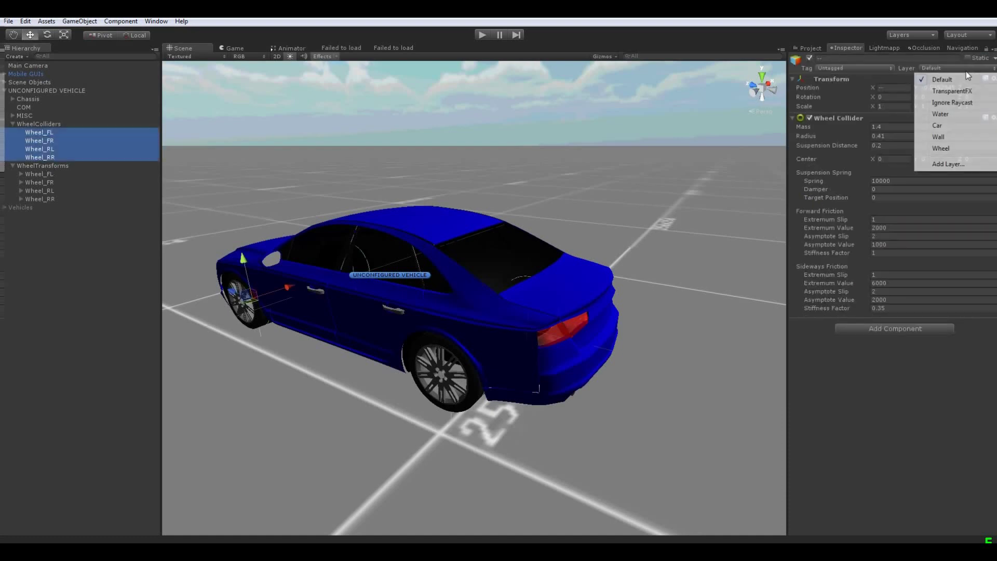
{"action": "left_click", "coordinate": [941, 148]}
{"action": "right_click_drag", "start_coordinate": [479, 311], "coordinate": [477, 313]}
{"action": "key", "text": "a"}
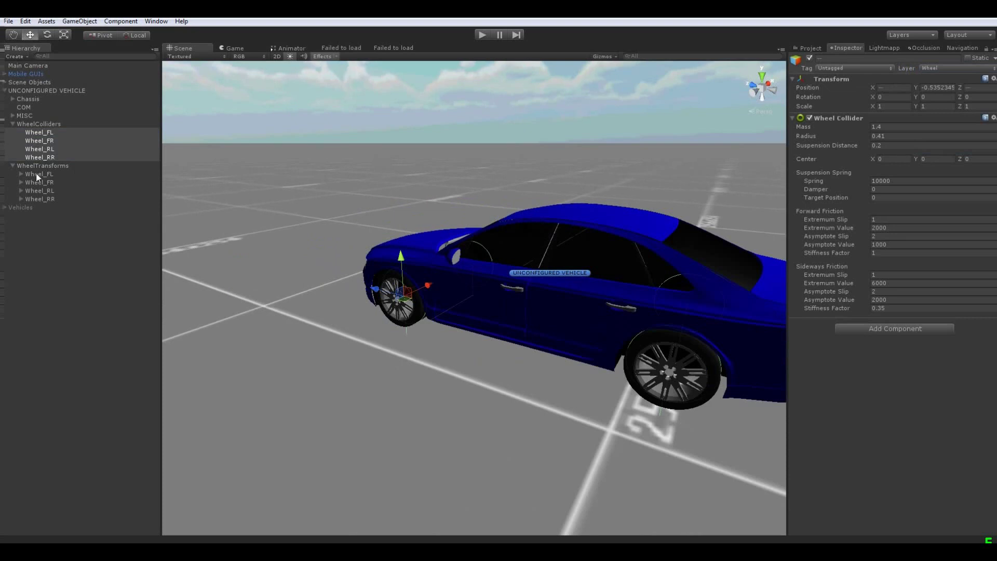
Examine the height of the COM object relative to the car from the front, the rear and in perspective
{"action": "left_click", "coordinate": [39, 91]}
{"action": "left_click_drag", "start_coordinate": [240, 167], "coordinate": [335, 229], "text": "alt"}
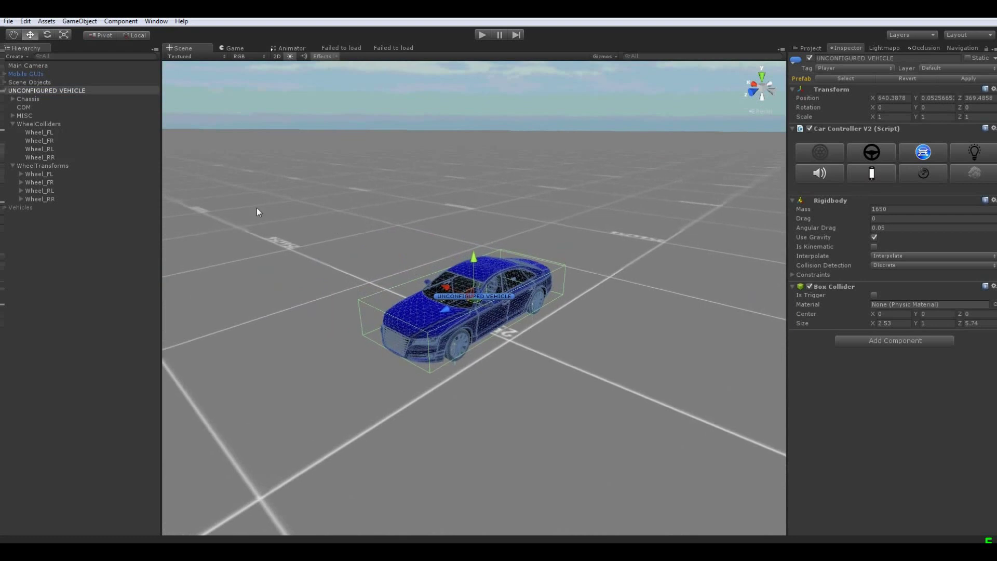
{"action": "left_click", "coordinate": [31, 109]}
{"action": "key", "text": "f"}
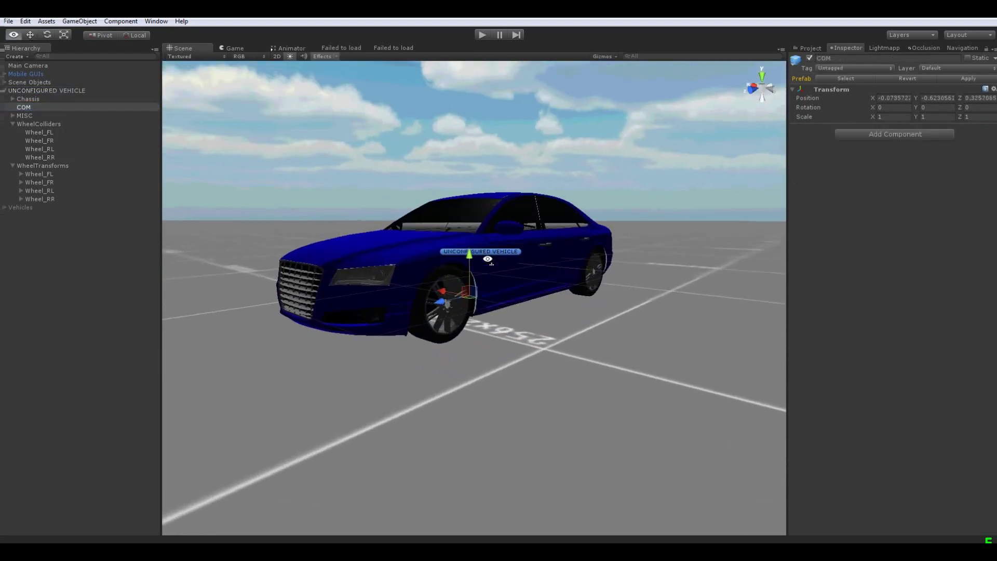
{"action": "left_click", "coordinate": [753, 91]}
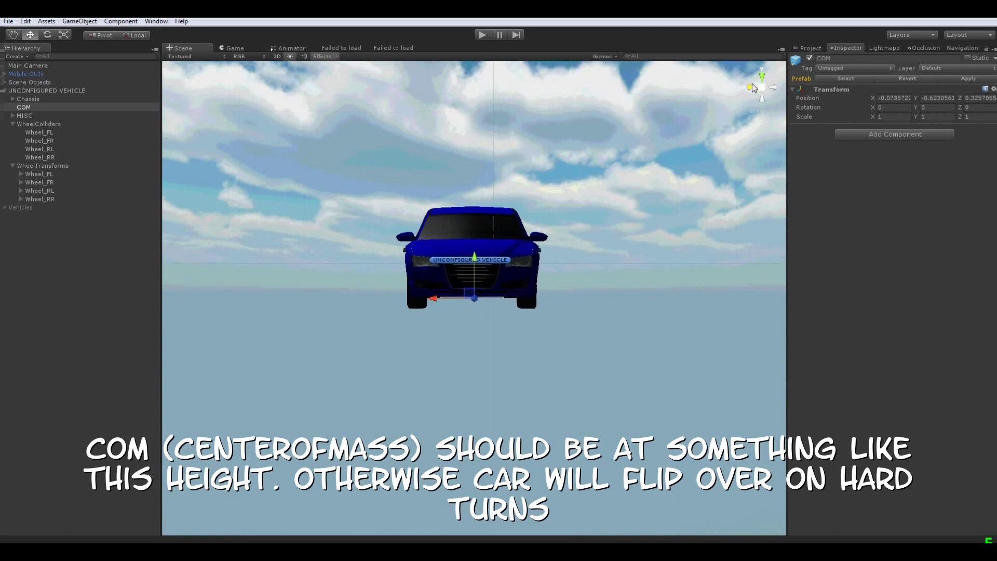
{"action": "left_click", "coordinate": [752, 91]}
{"action": "middle_click_drag", "start_coordinate": [515, 283], "coordinate": [447, 310]}
{"action": "left_click", "coordinate": [752, 88]}
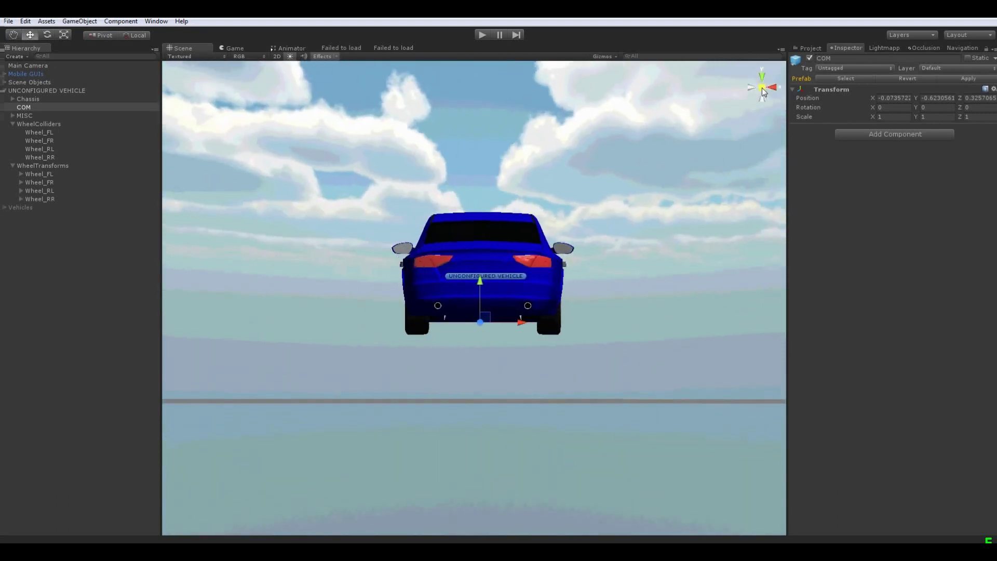
{"action": "scroll", "coordinate": [680, 167], "scroll_direction": "up", "scroll_amount": 3}
{"action": "scroll", "coordinate": [680, 166], "scroll_direction": "down", "scroll_amount": 4}
{"action": "left_click_drag", "start_coordinate": [529, 266], "coordinate": [894, 325], "text": "alt"}
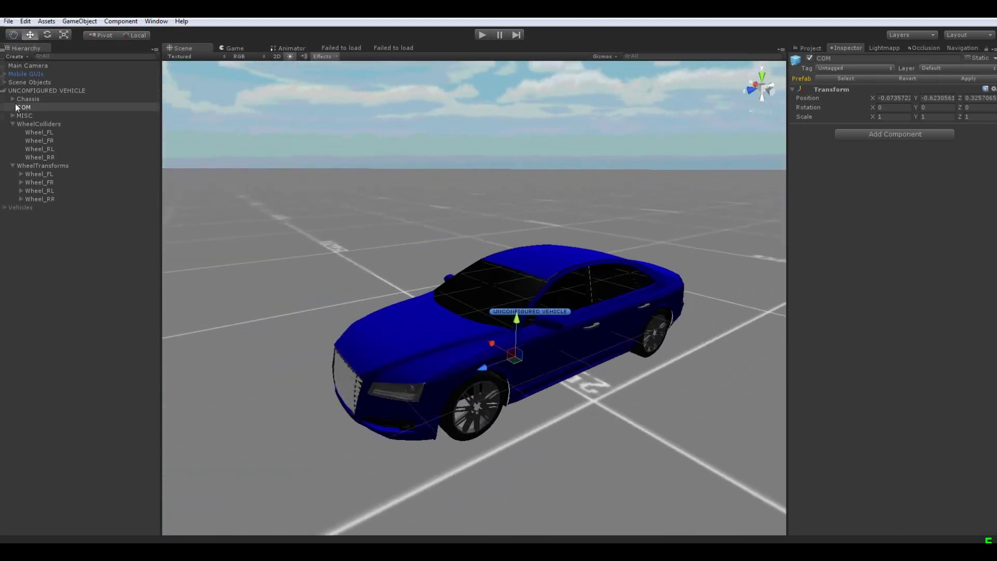
{"action": "left_click", "coordinate": [12, 124]}
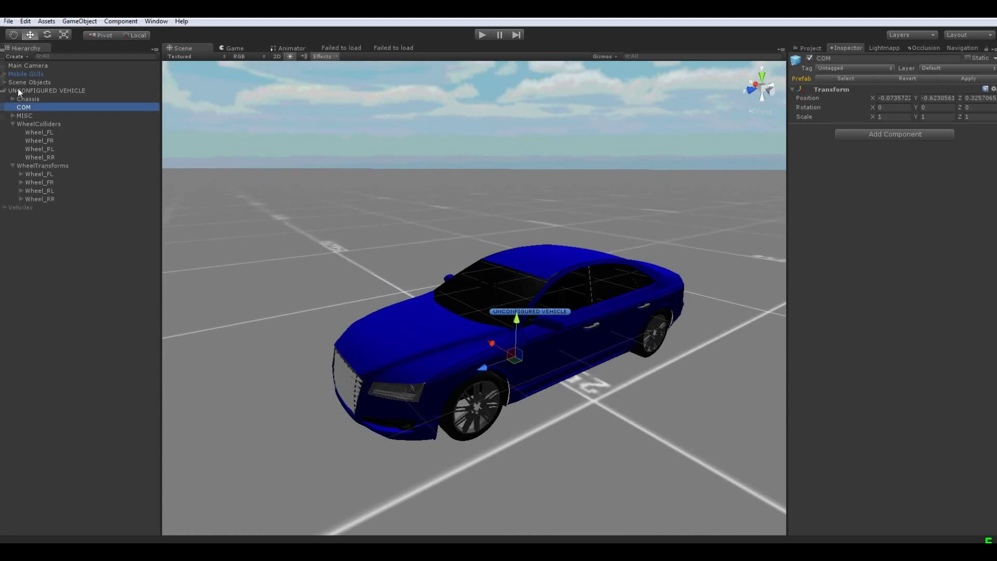
Assign Wheel_FL, Wheel_FR, Wheel_RL and Wheel_RR from WheelColliders to the matching wheel collider slots in the vehicle's Wheel Settings
{"action": "left_click", "coordinate": [21, 90]}
{"action": "left_click", "coordinate": [827, 152]}
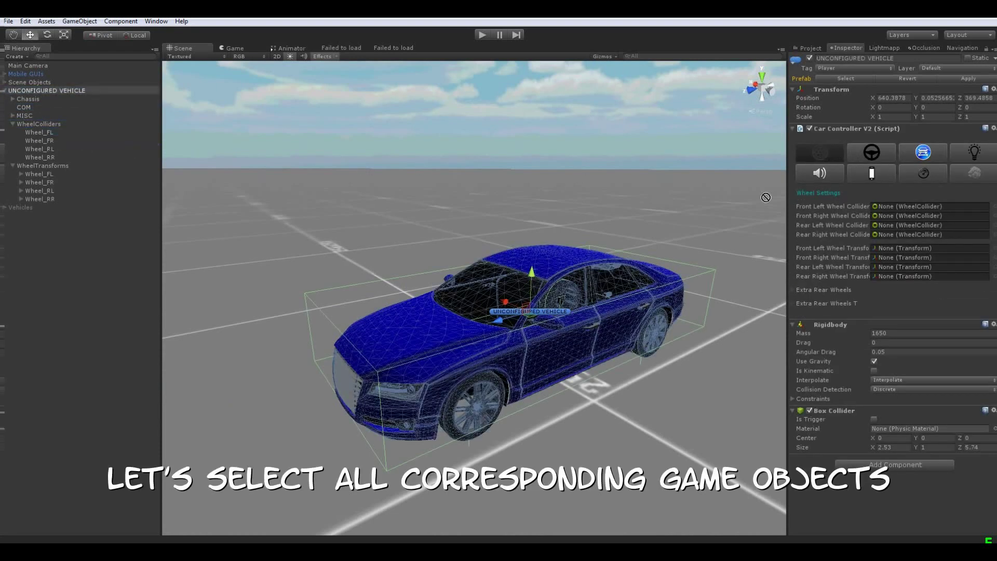
{"action": "left_click_drag", "start_coordinate": [45, 133], "coordinate": [891, 209]}
{"action": "left_click_drag", "start_coordinate": [31, 140], "coordinate": [902, 215]}
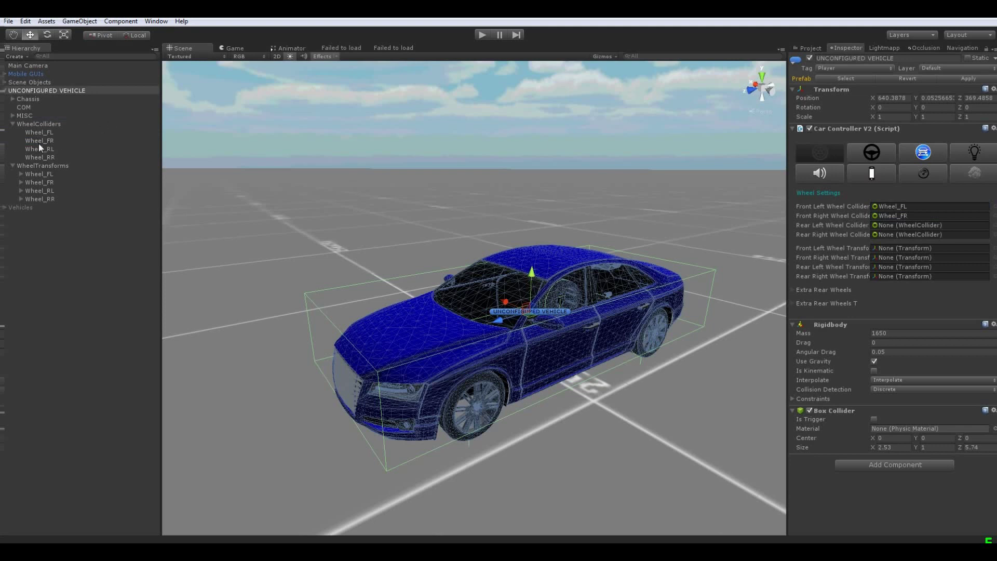
{"action": "left_click_drag", "start_coordinate": [40, 149], "coordinate": [881, 224]}
{"action": "left_click", "coordinate": [36, 157]}
{"action": "left_click_drag", "start_coordinate": [35, 157], "coordinate": [899, 234]}
Assign the four wheels from WheelTransforms to the matching front and rear wheel transform slots in the vehicle's Wheel Settings
{"action": "left_click_drag", "start_coordinate": [39, 175], "coordinate": [928, 248]}
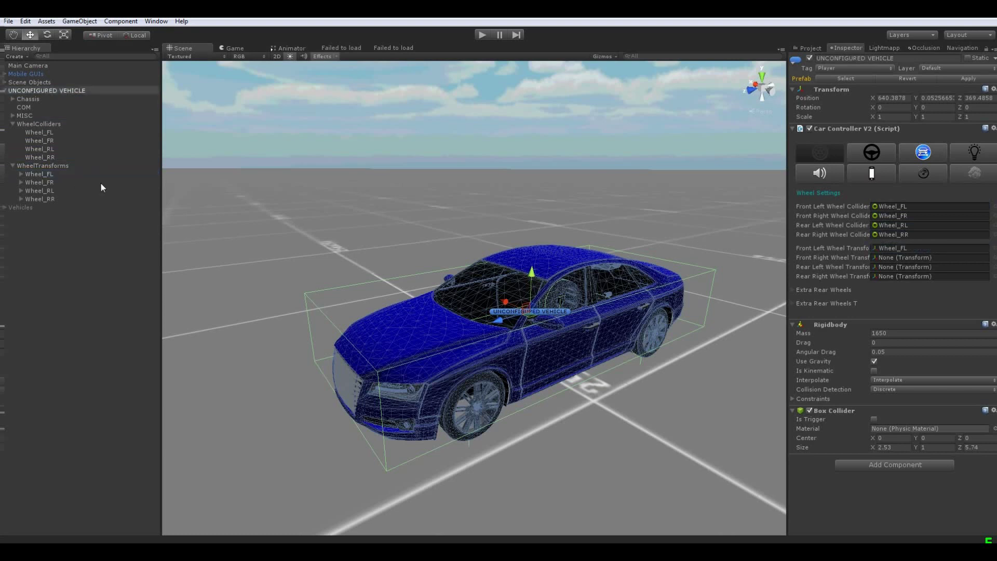
{"action": "left_click_drag", "start_coordinate": [49, 183], "coordinate": [905, 258]}
{"action": "left_click_drag", "start_coordinate": [48, 191], "coordinate": [894, 266]}
{"action": "left_click_drag", "start_coordinate": [52, 199], "coordinate": [925, 275]}
Assign the COM object to the COM slot in the car controller's Configurations
{"action": "left_click", "coordinate": [871, 153]}
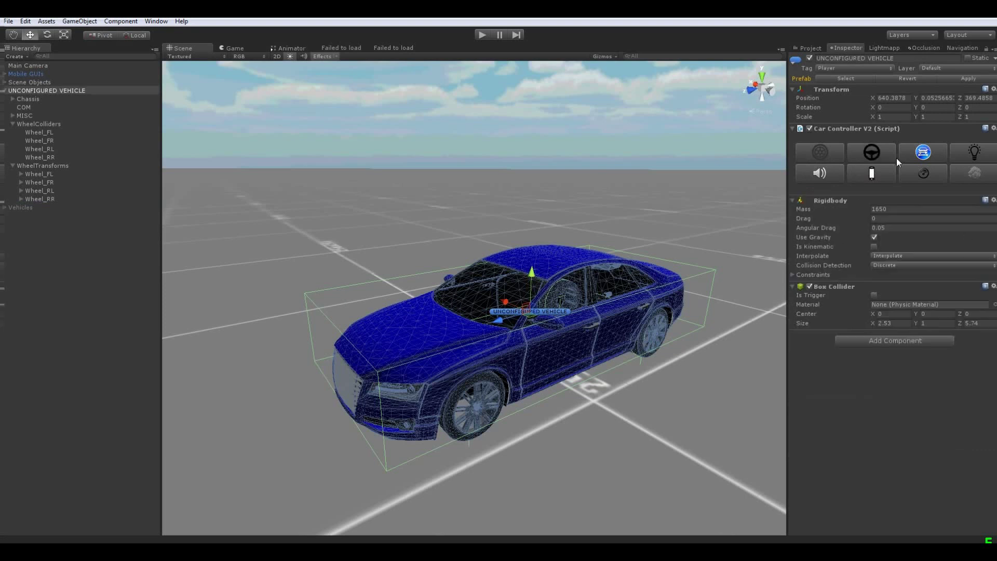
{"action": "left_click", "coordinate": [923, 152]}
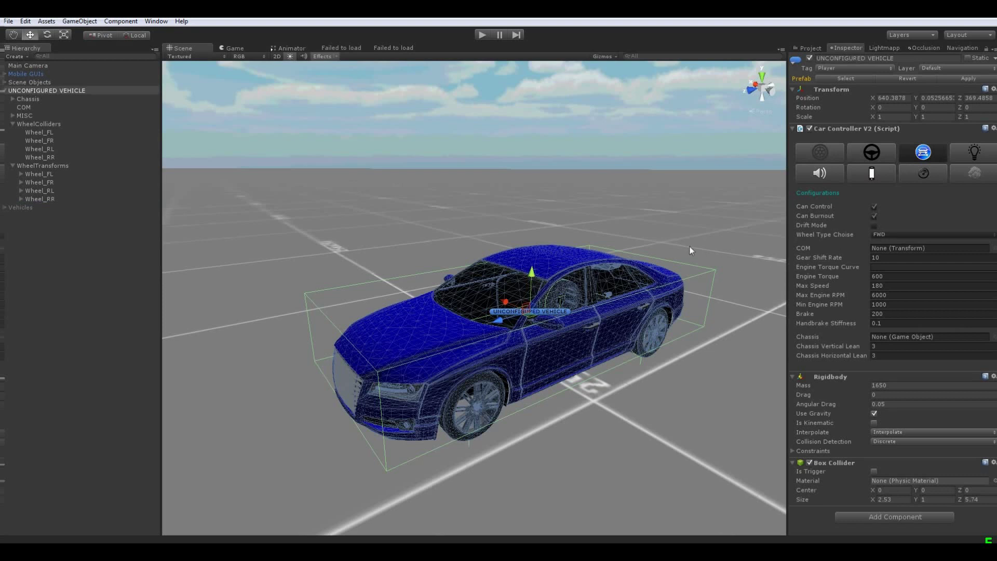
{"action": "middle_click_drag", "start_coordinate": [700, 245], "coordinate": [687, 246]}
{"action": "left_click_drag", "start_coordinate": [26, 107], "coordinate": [911, 249]}
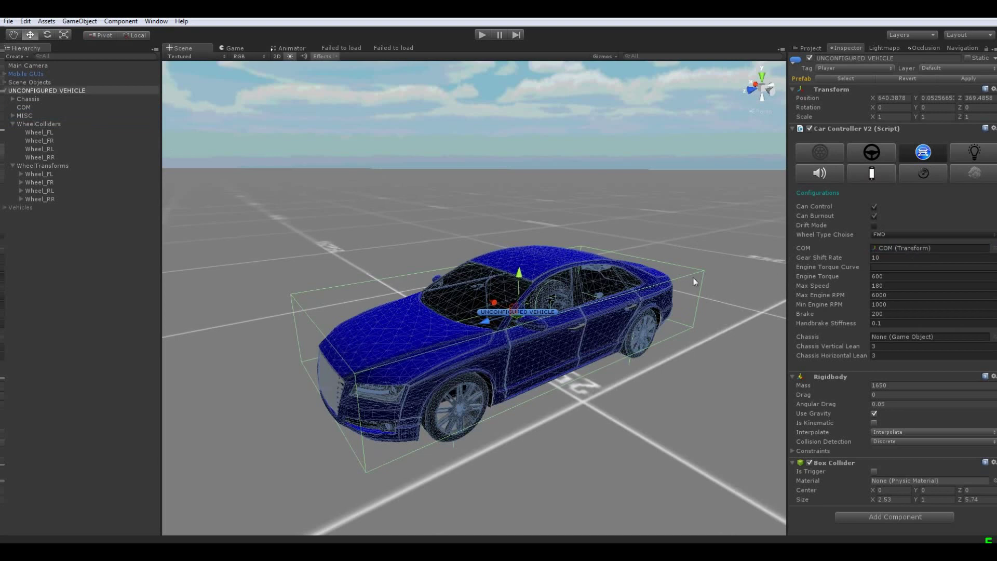
{"action": "middle_click_drag", "start_coordinate": [693, 279], "coordinate": [699, 281]}
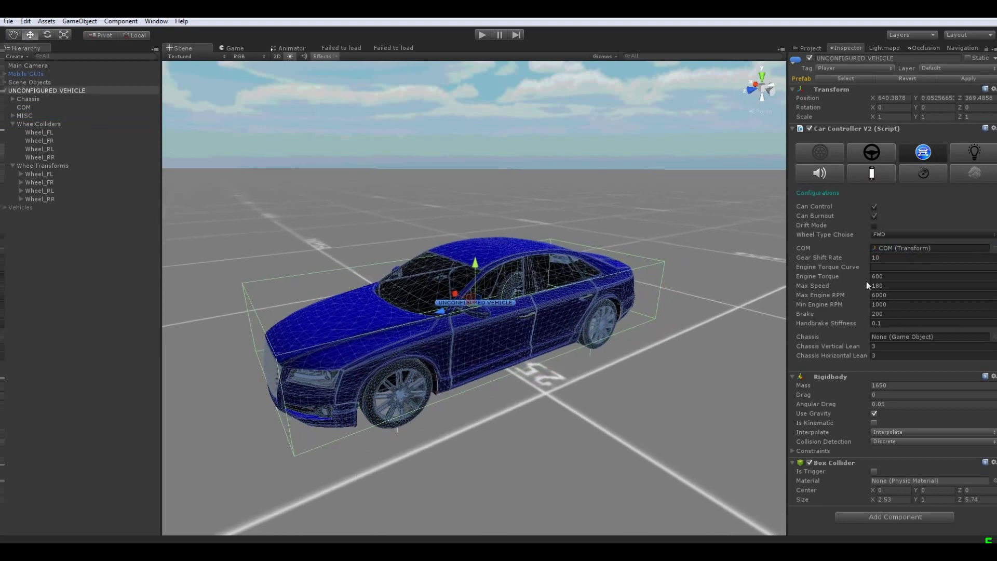
Set the vehicle's Max Speed to 240 and create its Engine Torque Curve from the straight-line preset
{"action": "left_click", "coordinate": [887, 284]}
{"action": "type", "text": "2400"}
{"action": "key", "text": "BackSpace"}
{"action": "left_click", "coordinate": [888, 267]}
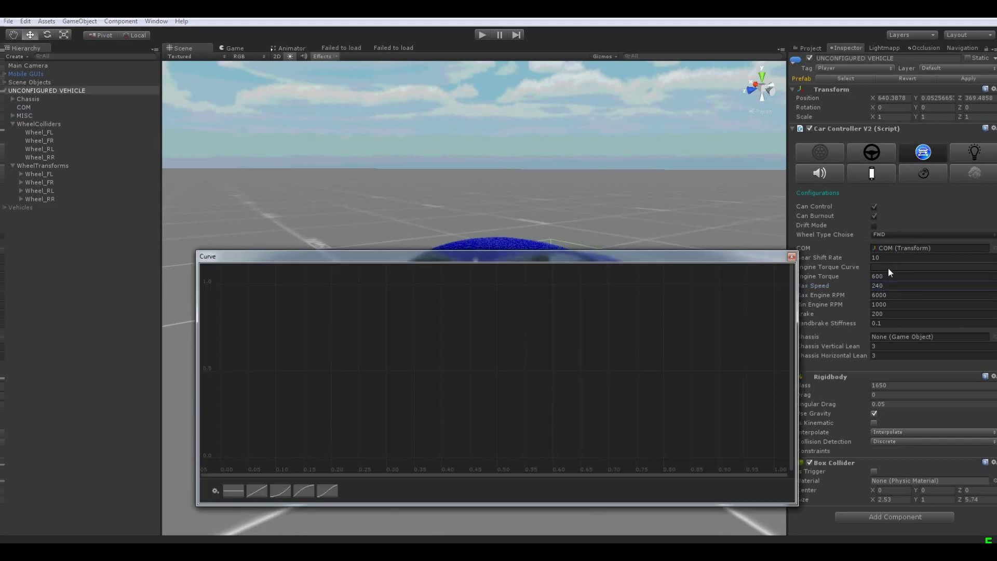
{"action": "left_click", "coordinate": [229, 494]}
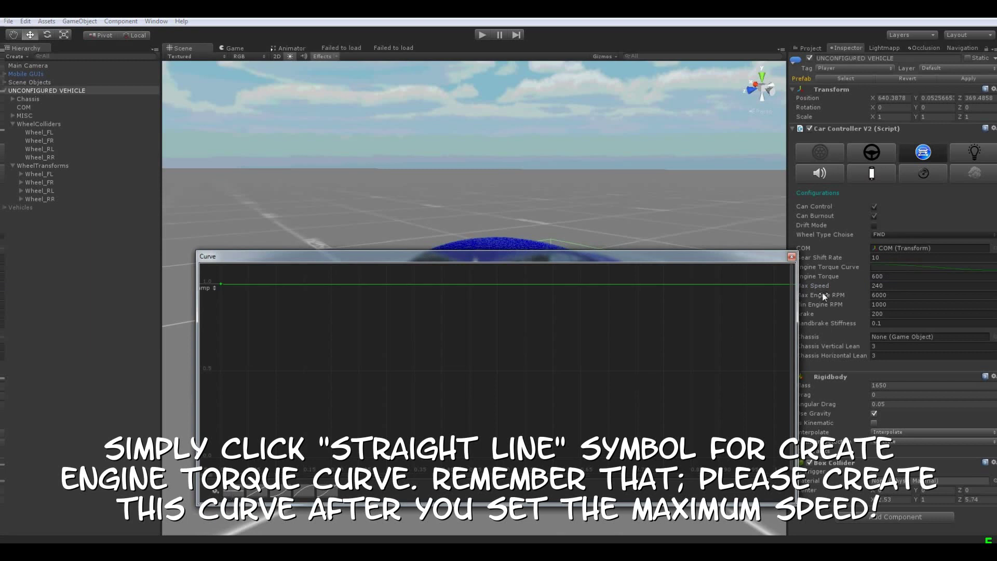
{"action": "left_click", "coordinate": [792, 257]}
Add five intermediate keys spread along the Engine Torque Curve between its two end points
{"action": "left_click", "coordinate": [890, 266]}
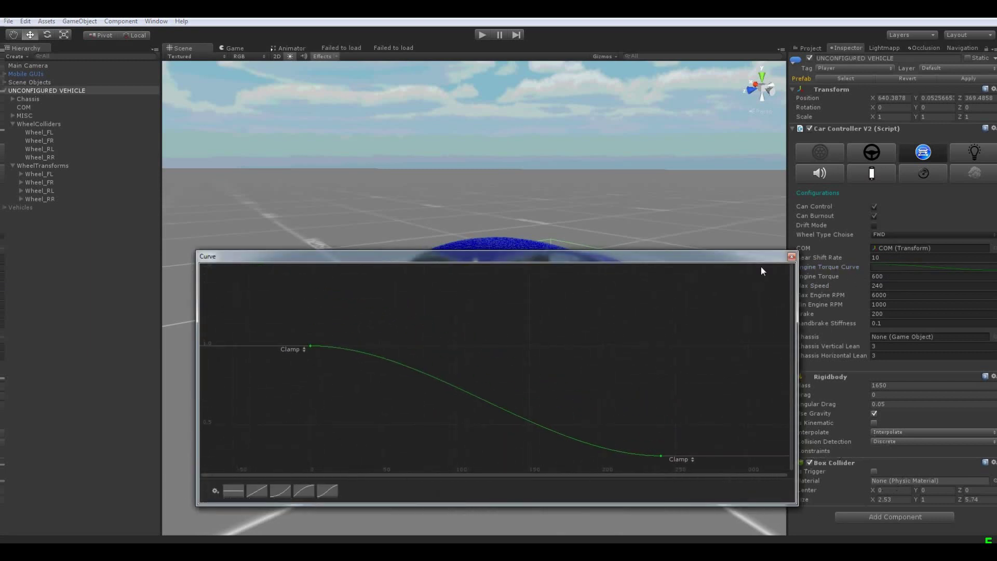
{"action": "left_click", "coordinate": [791, 257]}
{"action": "left_click", "coordinate": [873, 267]}
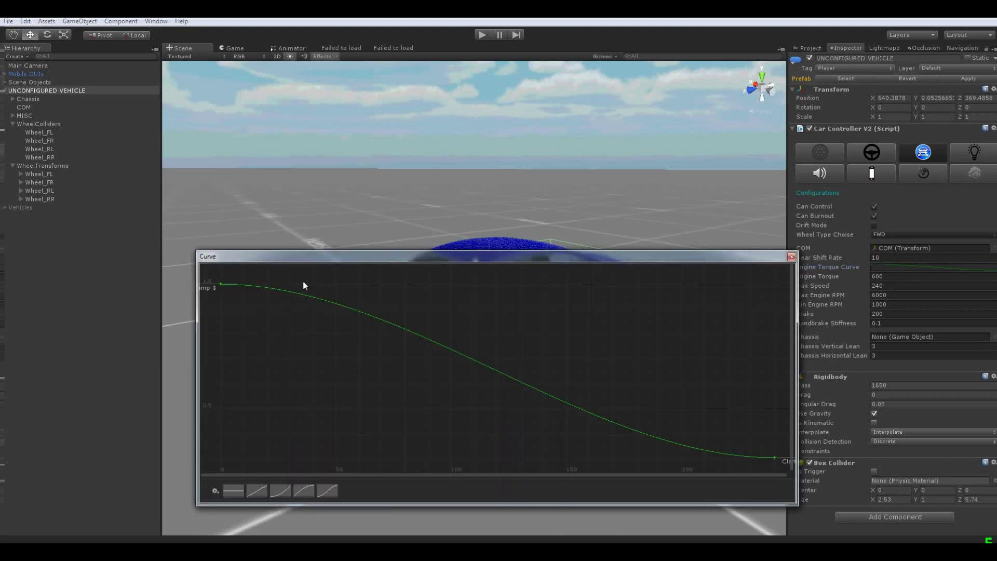
{"action": "double_click", "coordinate": [305, 294]}
{"action": "double_click", "coordinate": [690, 448]}
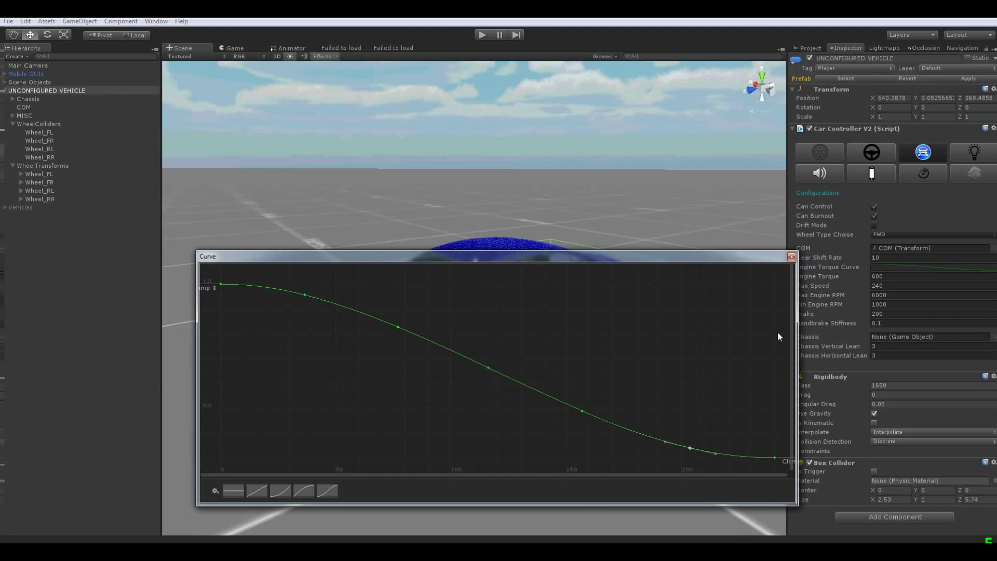
{"action": "left_click", "coordinate": [700, 405]}
{"action": "middle_click_drag", "start_coordinate": [701, 411], "coordinate": [565, 377]}
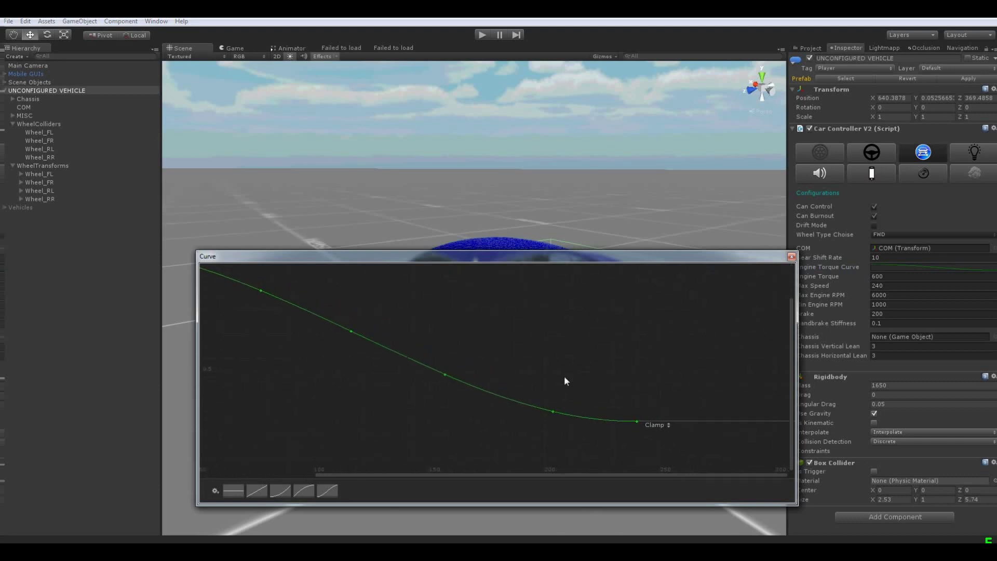
{"action": "left_click", "coordinate": [638, 420]}
{"action": "middle_click_drag", "start_coordinate": [690, 348], "coordinate": [646, 360]}
{"action": "left_click", "coordinate": [791, 257]}
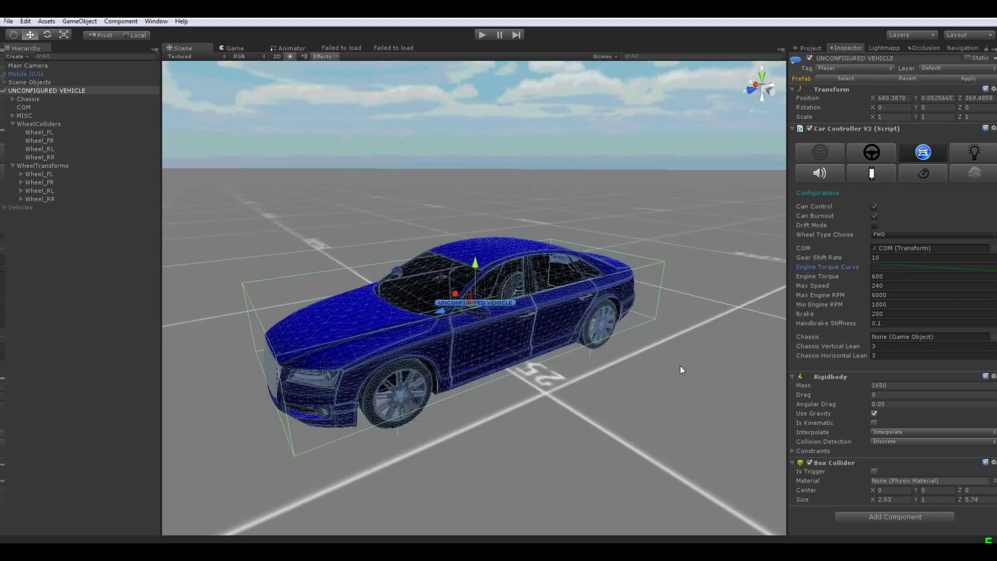
Assign the Chassis object to the Chassis slot in the car controller's Configurations
{"action": "left_click_drag", "start_coordinate": [32, 100], "coordinate": [884, 338]}
{"action": "left_click", "coordinate": [893, 297]}
{"action": "key", "text": "Tab"}
{"action": "key", "text": "Tab"}
Review the car controller's Light Settings and open its Sound Settings
{"action": "left_click", "coordinate": [975, 154]}
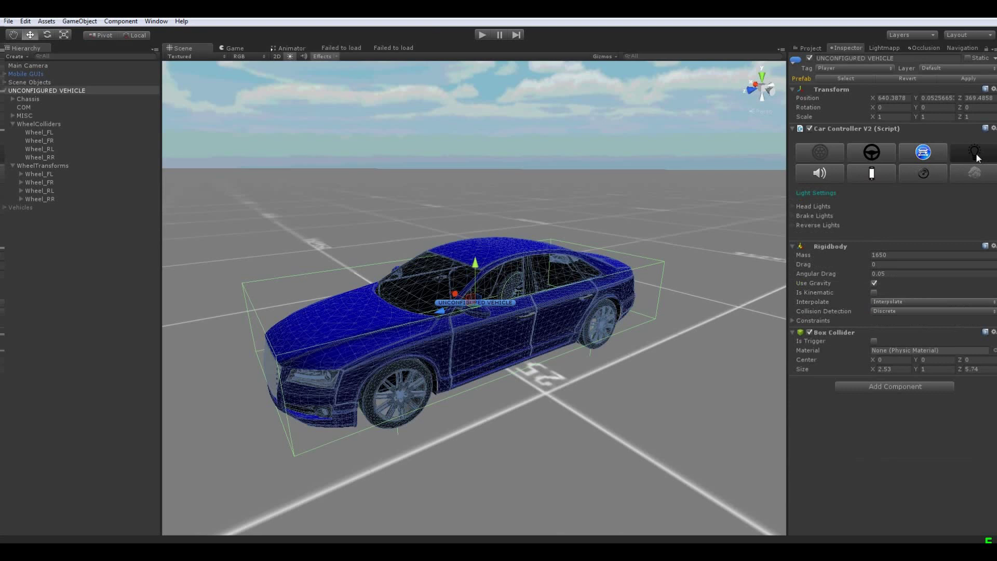
{"action": "middle_click_drag", "start_coordinate": [553, 192], "coordinate": [586, 208]}
{"action": "left_click", "coordinate": [970, 158]}
{"action": "left_click", "coordinate": [827, 173]}
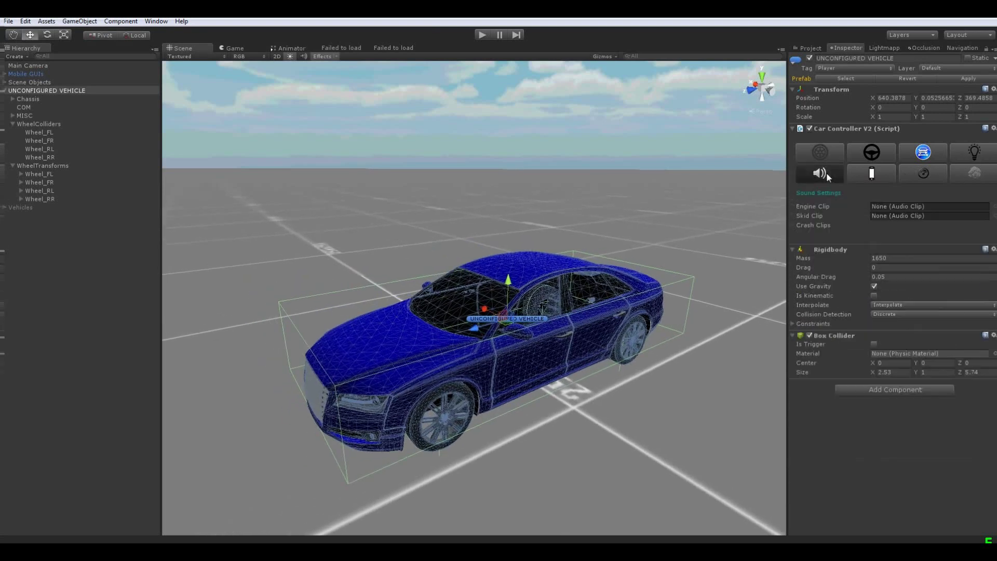
Set the Engine Clip to the audio clip named Engine
{"action": "left_click", "coordinate": [994, 207]}
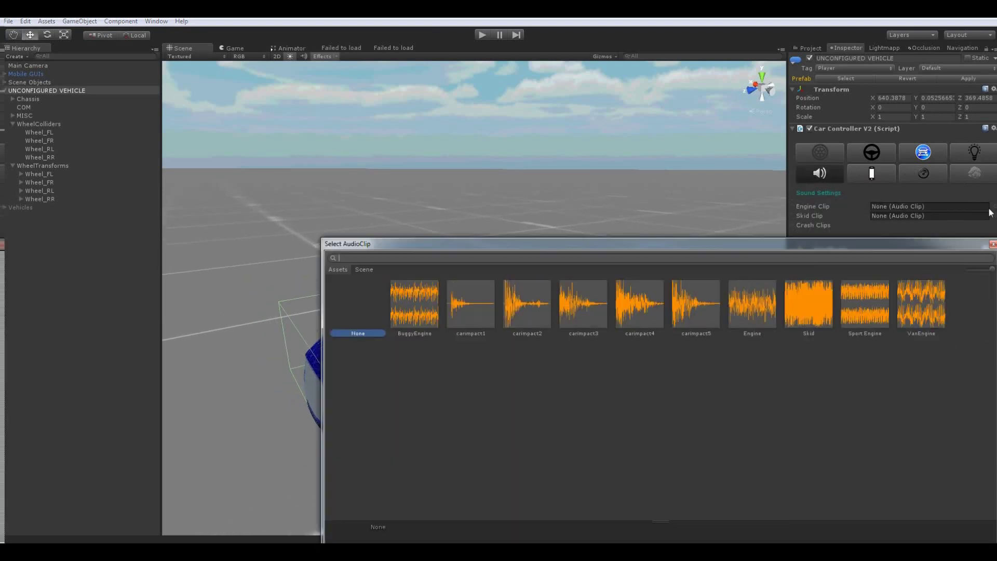
{"action": "type", "text": "eng"}
{"action": "double_click", "coordinate": [477, 310]}
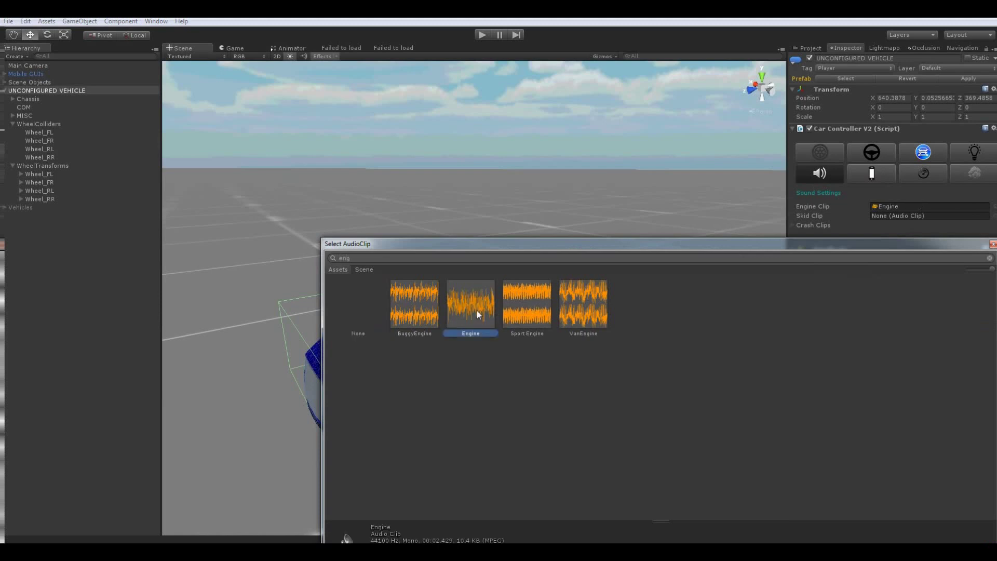
Set the Engine Clip to Sport Engine and the Skid Clip to Skid in the Sound Settings
{"action": "left_click", "coordinate": [994, 206]}
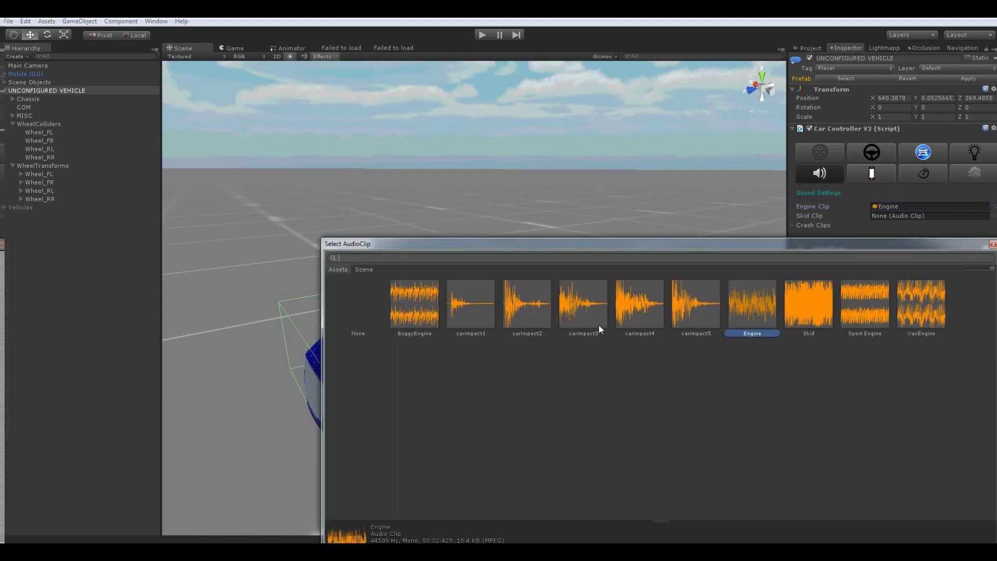
{"action": "type", "text": "en"}
{"action": "double_click", "coordinate": [530, 307]}
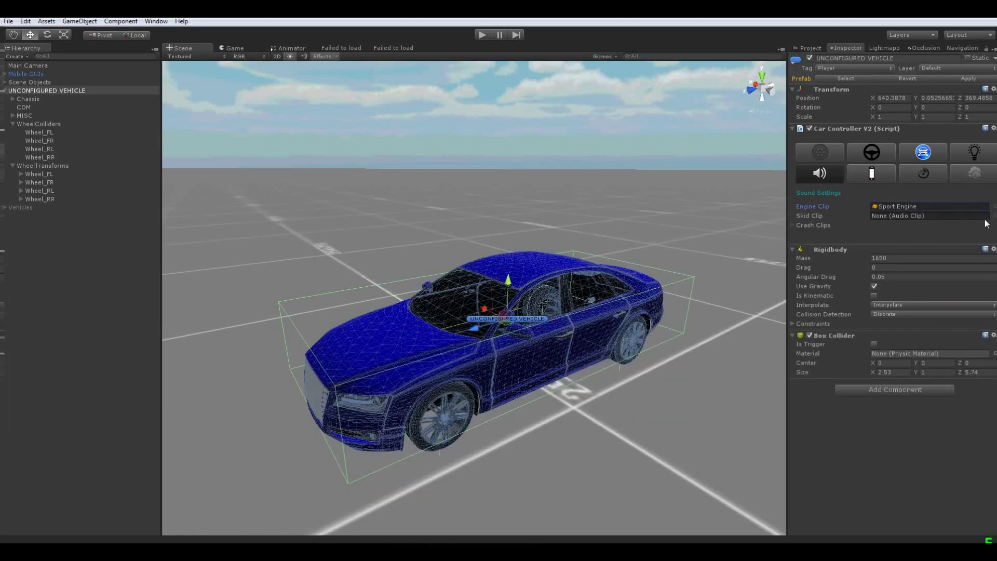
{"action": "left_click", "coordinate": [994, 217]}
{"action": "type", "text": "w"}
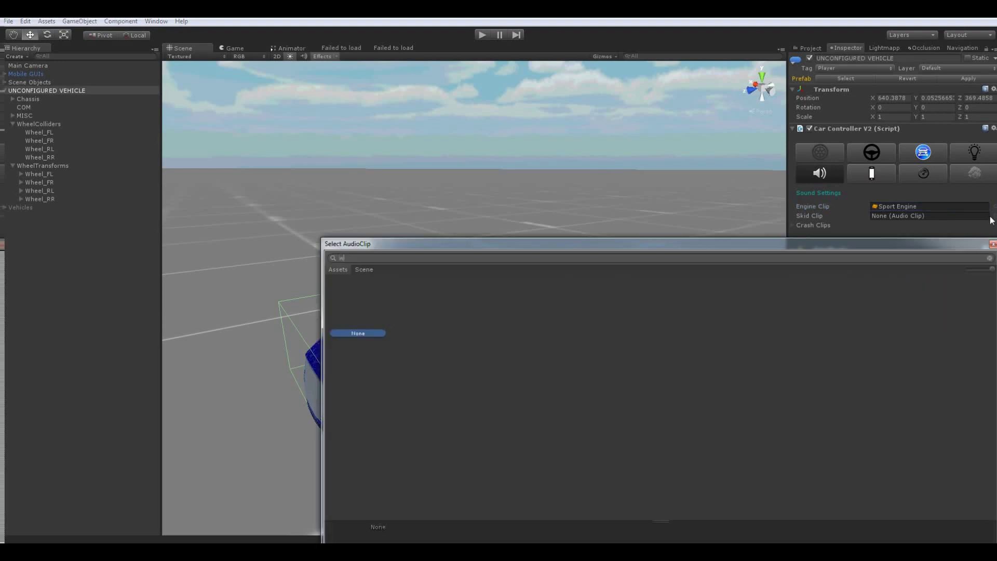
{"action": "key", "text": "BackSpace"}
{"action": "type", "text": "sk"}
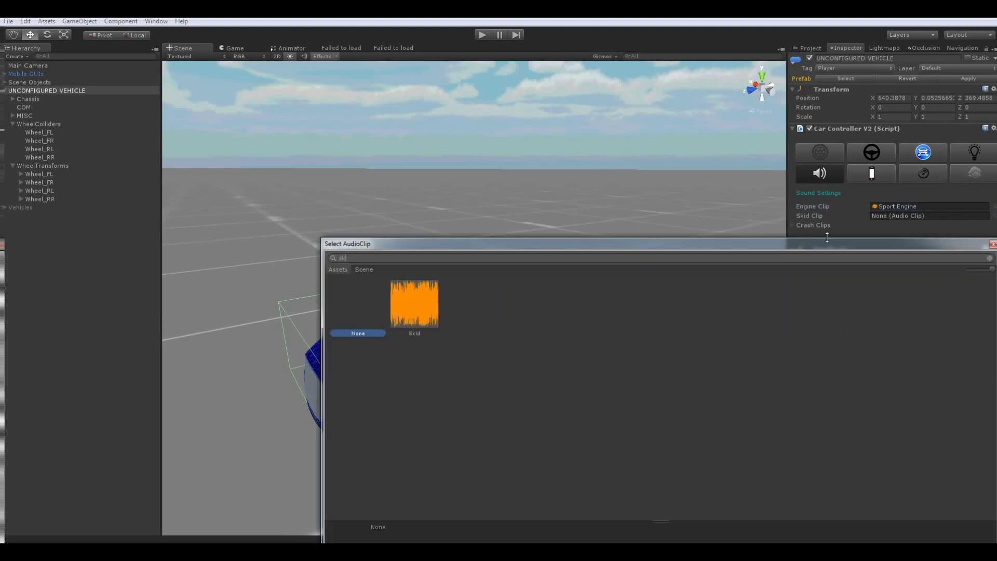
{"action": "double_click", "coordinate": [428, 306]}
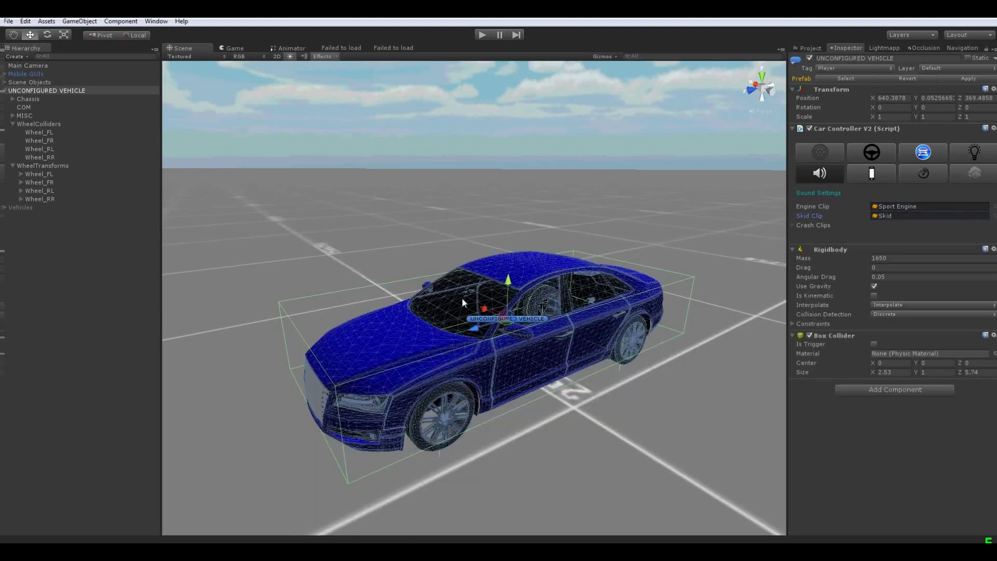
Expand the Crash Clips list and set its size to 5
{"action": "left_click", "coordinate": [792, 225]}
{"action": "left_click", "coordinate": [905, 235]}
{"action": "type", "text": "4"}
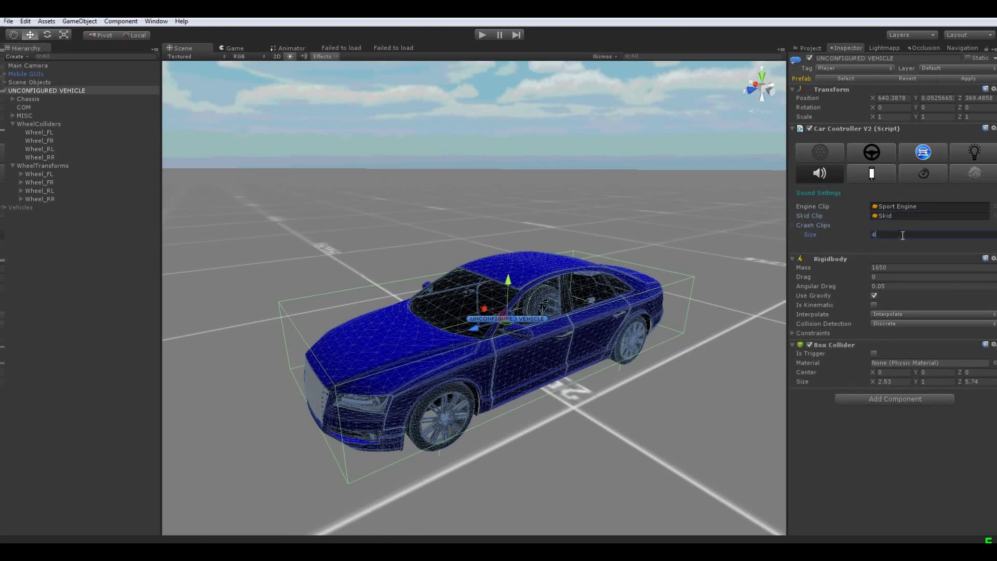
{"action": "key", "text": "Return"}
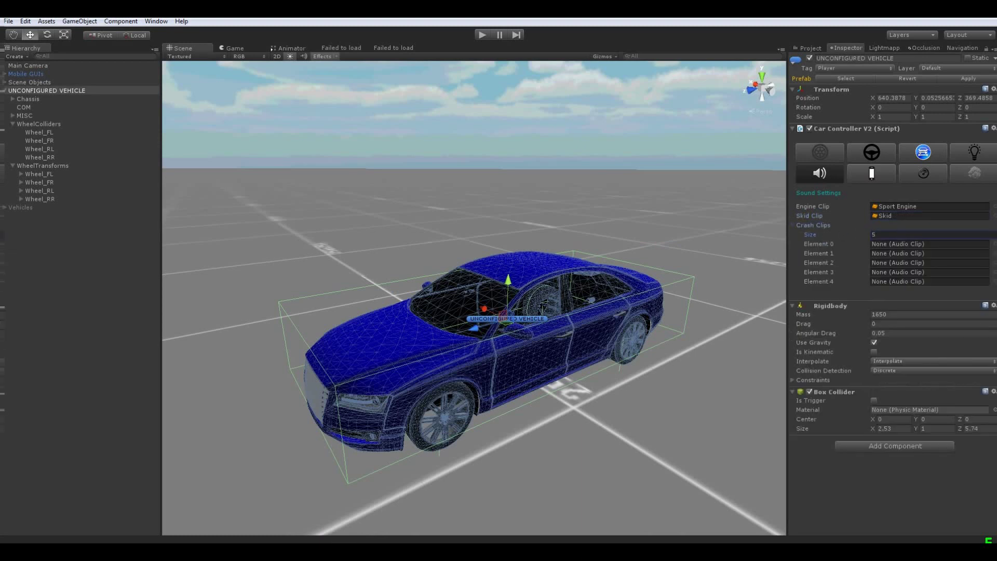
Assign the audio clips carimpact1 through carimpact5 in order to Crash Clips Element 0 through Element 4
{"action": "left_click", "coordinate": [994, 244]}
{"action": "double_click", "coordinate": [481, 328]}
{"action": "left_click", "coordinate": [994, 254]}
{"action": "double_click", "coordinate": [547, 318]}
{"action": "left_click", "coordinate": [994, 263]}
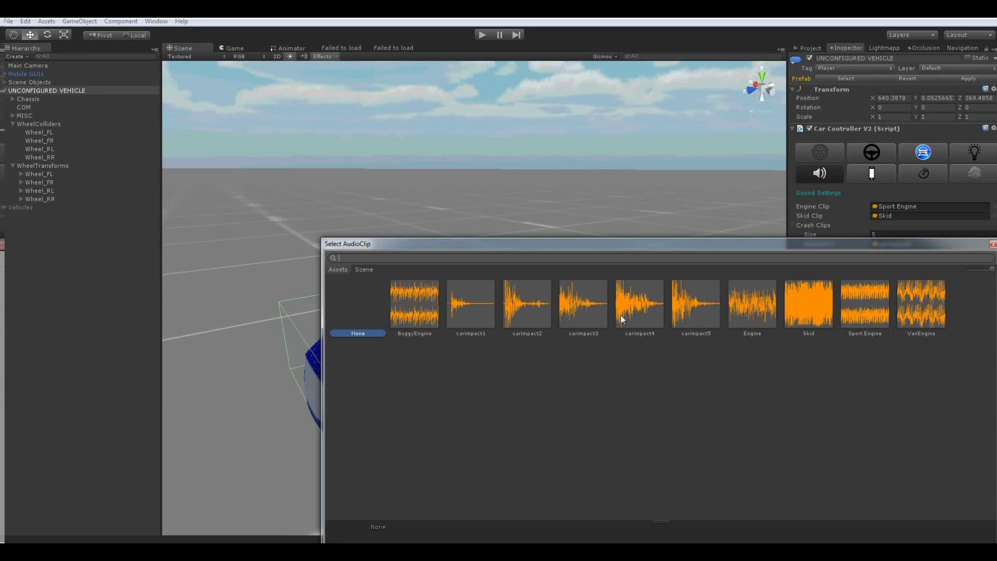
{"action": "double_click", "coordinate": [592, 317]}
{"action": "left_click", "coordinate": [995, 273]}
{"action": "left_click", "coordinate": [656, 311]}
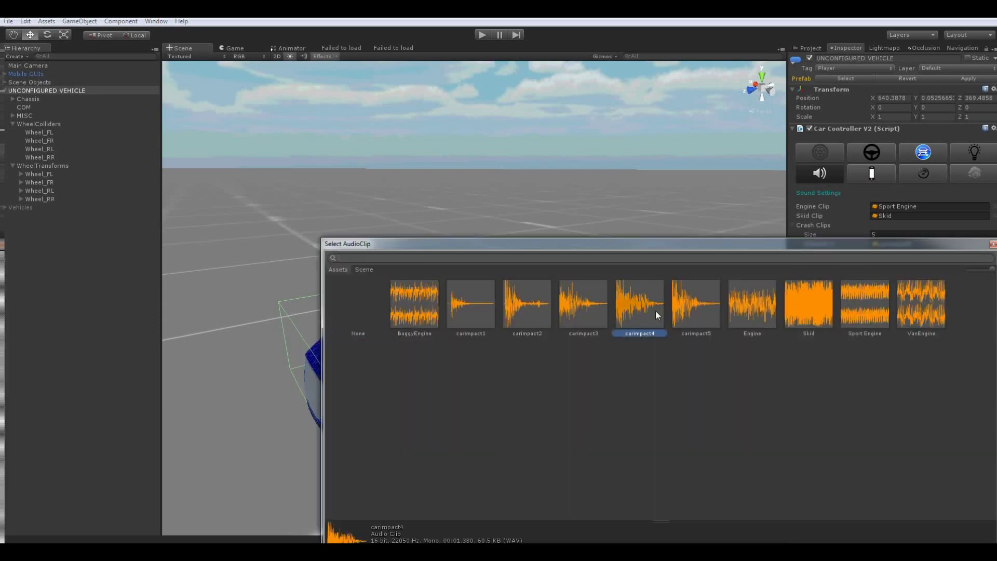
{"action": "double_click", "coordinate": [656, 311]}
{"action": "left_click", "coordinate": [994, 281]}
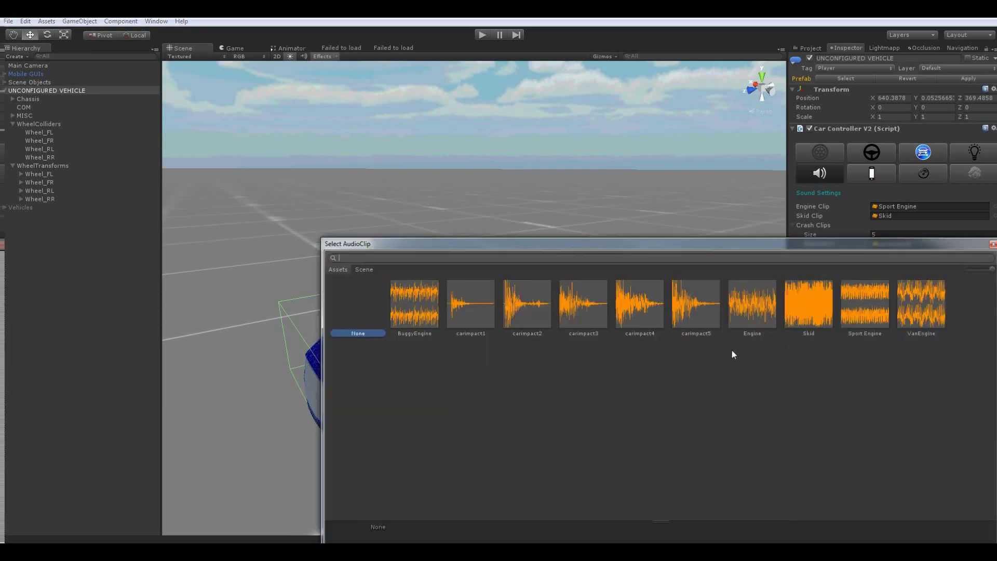
{"action": "double_click", "coordinate": [705, 316]}
Examine the Mobile Settings by briefly enabling Mobile Controller, and view the DashBoard Settings
{"action": "left_click", "coordinate": [862, 174]}
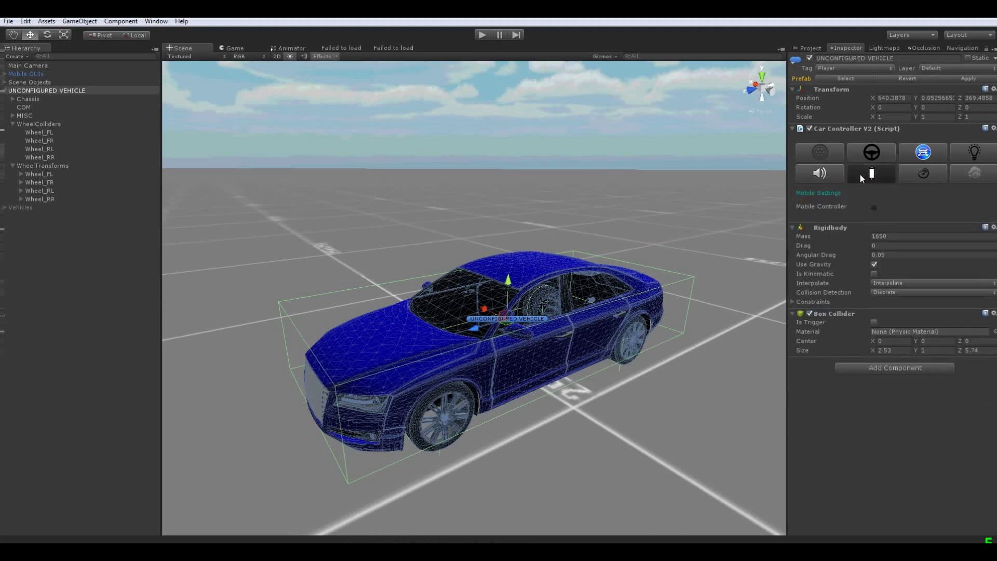
{"action": "left_click", "coordinate": [875, 207]}
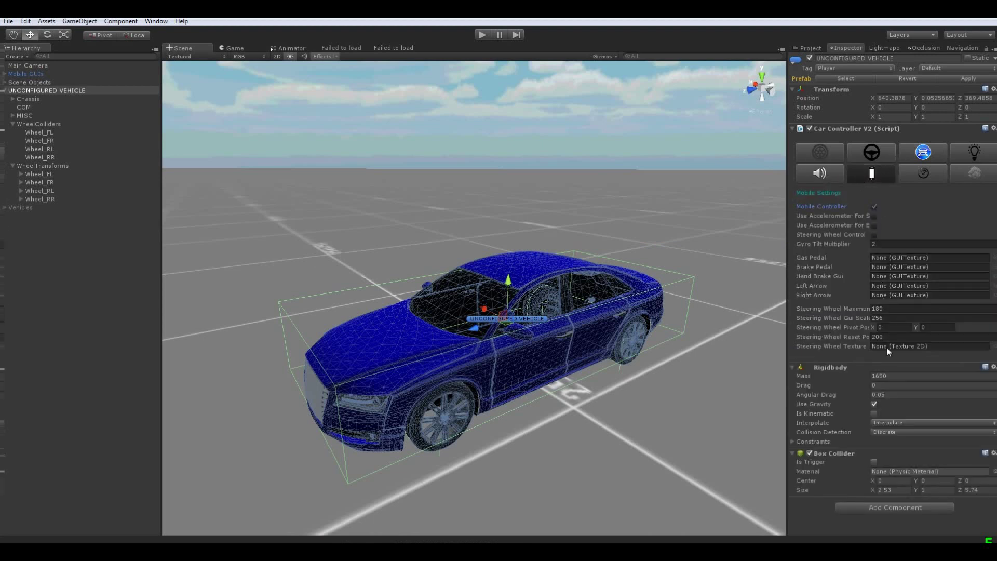
{"action": "left_click", "coordinate": [874, 206]}
{"action": "left_click", "coordinate": [918, 176]}
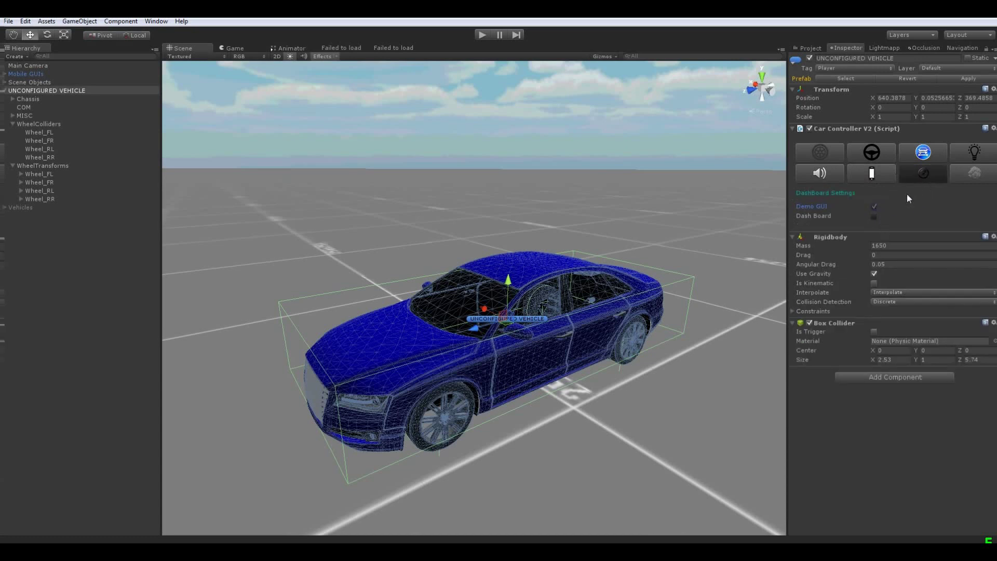
Assign the WheelSlip prefab to the Wheel Slip Prefab slot in the car controller's Smoke Settings
{"action": "left_click", "coordinate": [974, 175]}
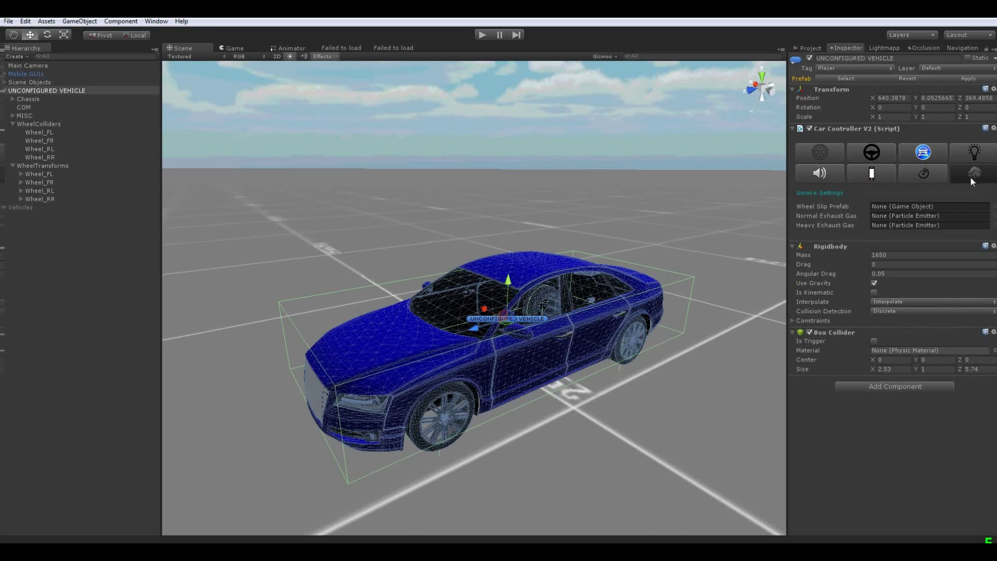
{"action": "left_click", "coordinate": [982, 208]}
{"action": "type", "text": "w"}
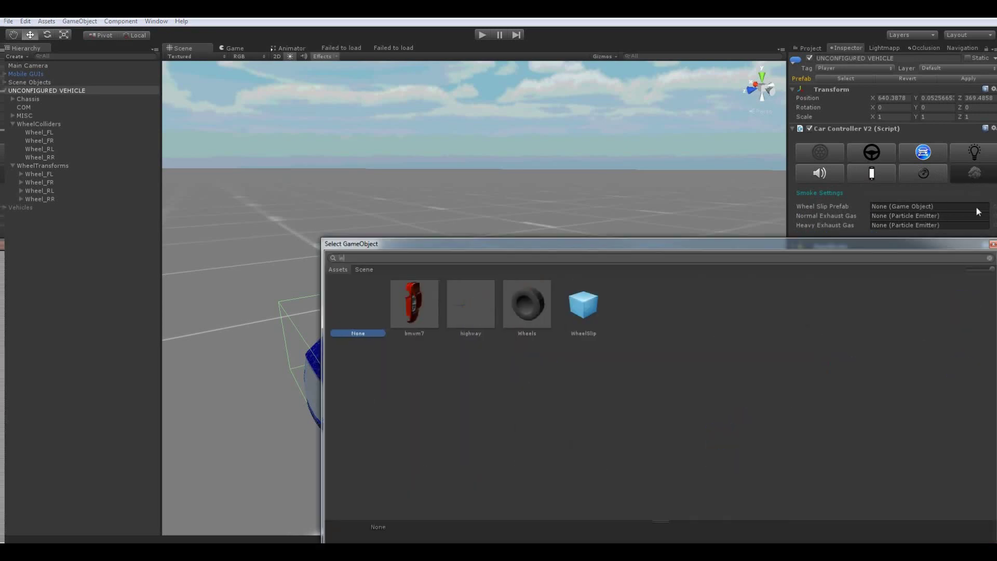
{"action": "double_click", "coordinate": [583, 305]}
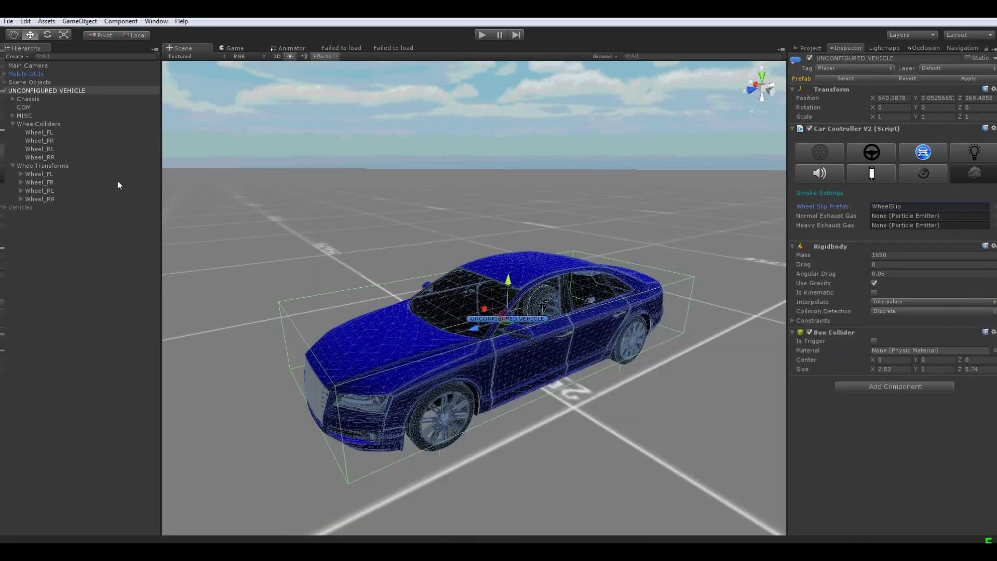
Activate the HeavyExhaust and NormalExhaust objects under the vehicle's MISC group
{"action": "left_click", "coordinate": [14, 115]}
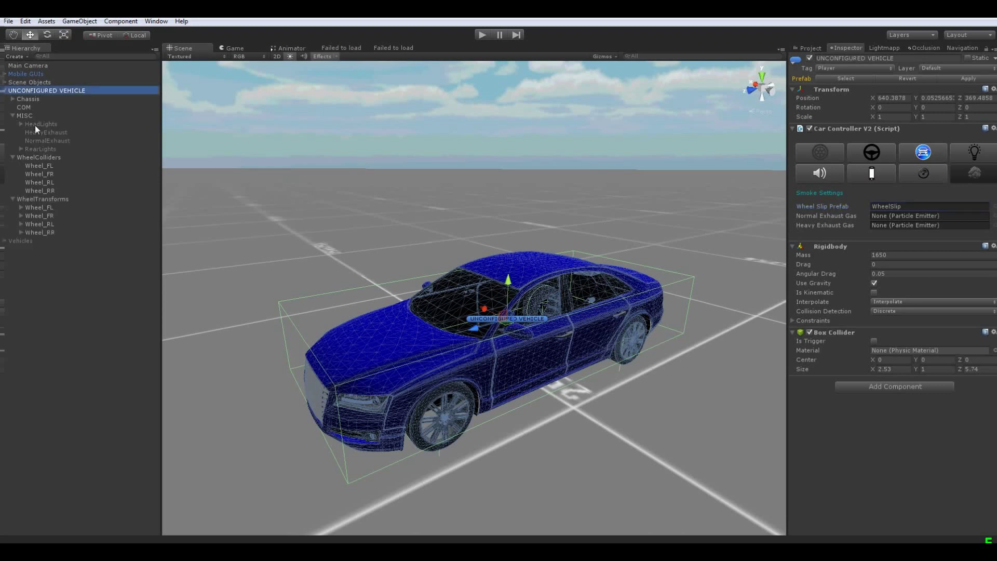
{"action": "left_click", "coordinate": [36, 129]}
{"action": "left_click", "coordinate": [33, 122]}
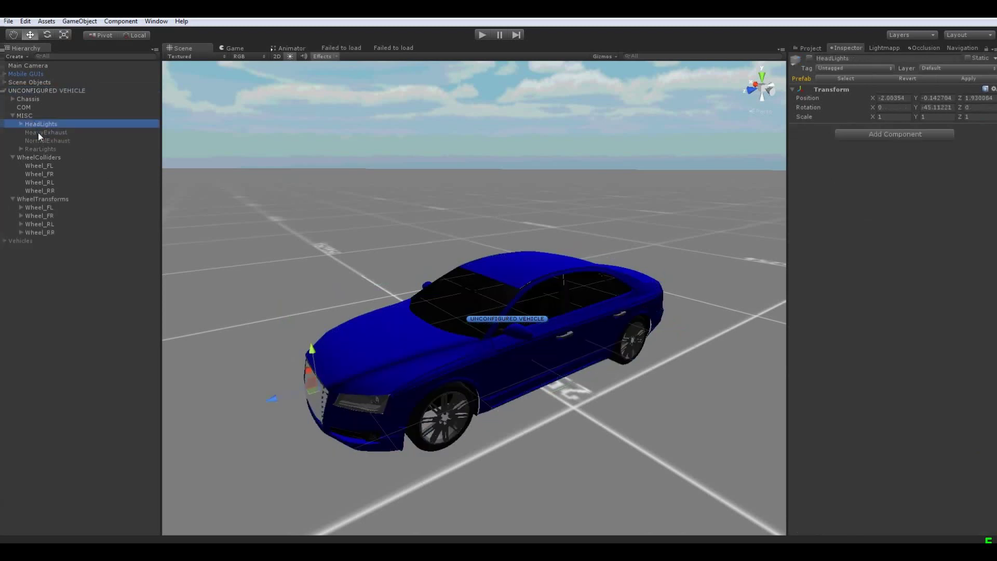
{"action": "left_click", "coordinate": [39, 132]}
{"action": "left_click", "coordinate": [39, 141], "text": "shift"}
{"action": "left_click", "coordinate": [809, 57]}
Preview the smoke of both exhaust emitters at the car's rear by enabling Emit, and switch Emit off again
{"action": "right_click_drag", "start_coordinate": [577, 202], "coordinate": [470, 257]}
{"action": "right_click_drag", "start_coordinate": [337, 224], "coordinate": [343, 223]}
{"action": "left_click", "coordinate": [871, 137]}
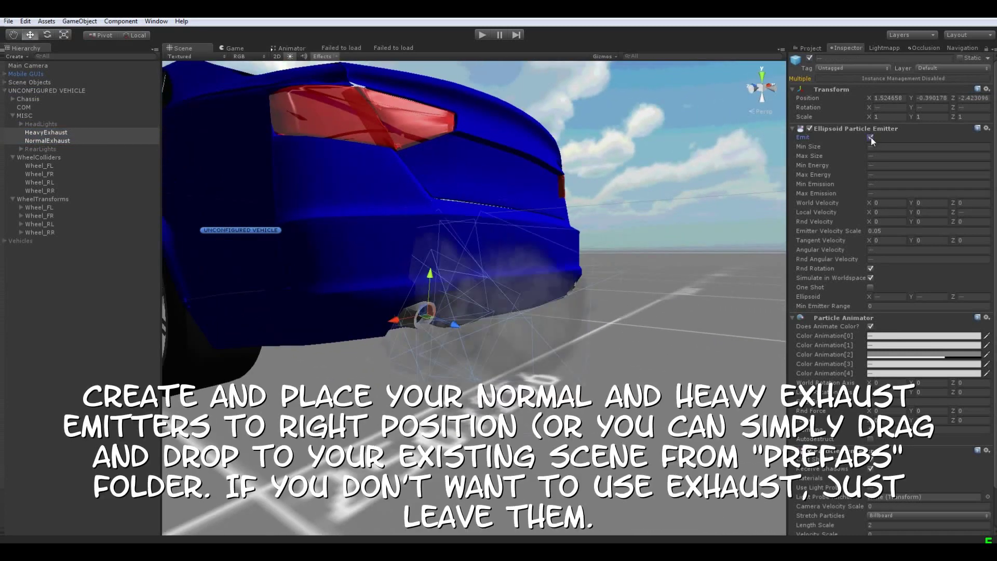
{"action": "left_click_drag", "start_coordinate": [520, 311], "coordinate": [573, 317], "text": "alt"}
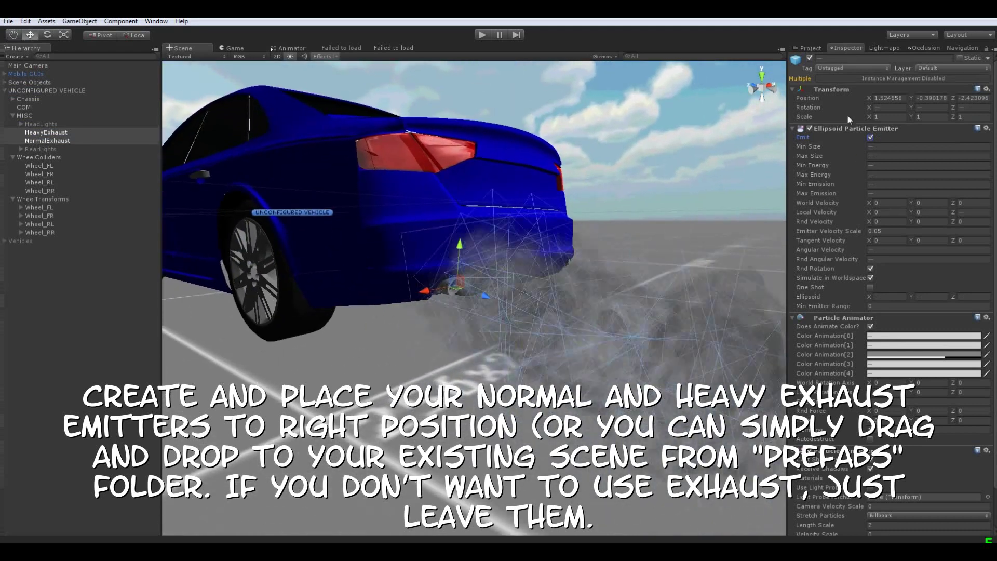
{"action": "left_click", "coordinate": [871, 137]}
{"action": "right_click_drag", "start_coordinate": [559, 217], "coordinate": [590, 241]}
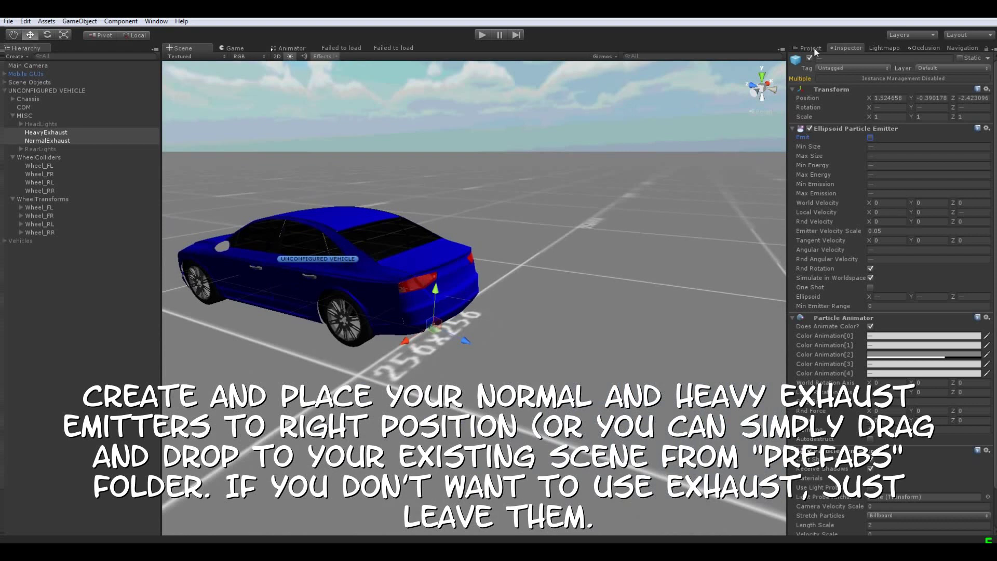
Assign HeavyExhaust to Heavy Exhaust Gas and NormalExhaust to Normal Exhaust Gas in the vehicle's Smoke Settings
{"action": "left_click", "coordinate": [812, 48]}
{"action": "left_click", "coordinate": [37, 91]}
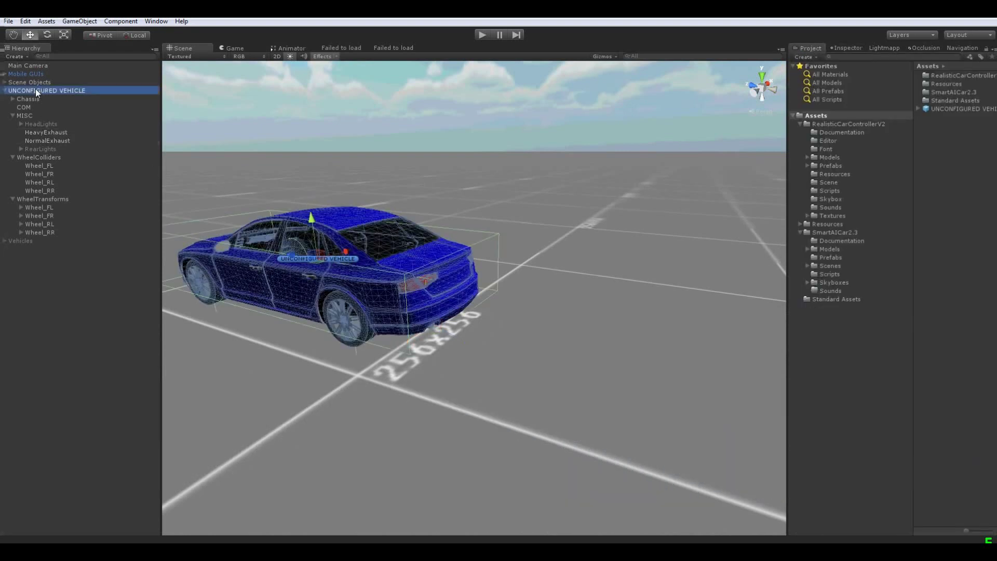
{"action": "left_click", "coordinate": [847, 47]}
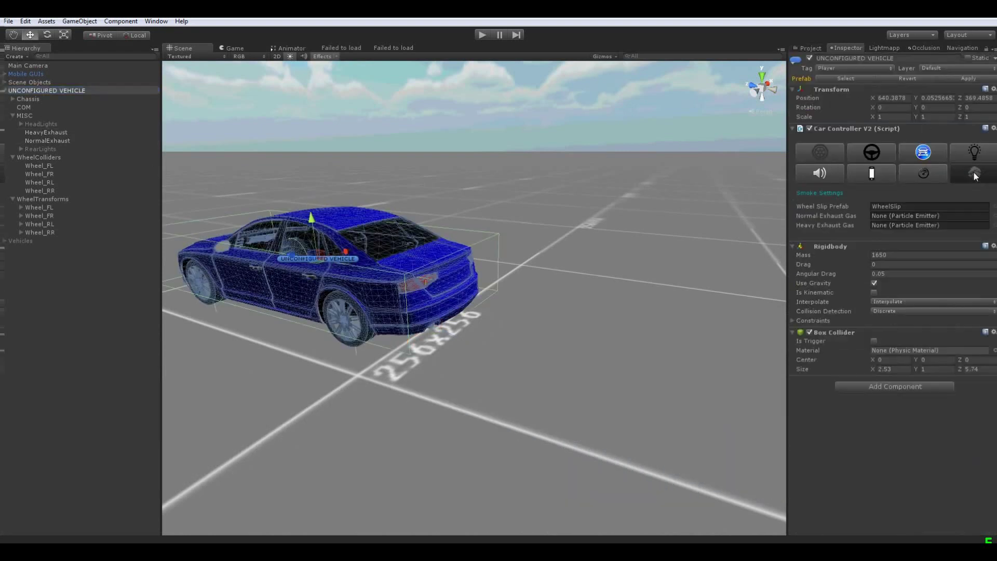
{"action": "left_click_drag", "start_coordinate": [51, 134], "coordinate": [904, 225]}
{"action": "left_click_drag", "start_coordinate": [42, 140], "coordinate": [890, 214]}
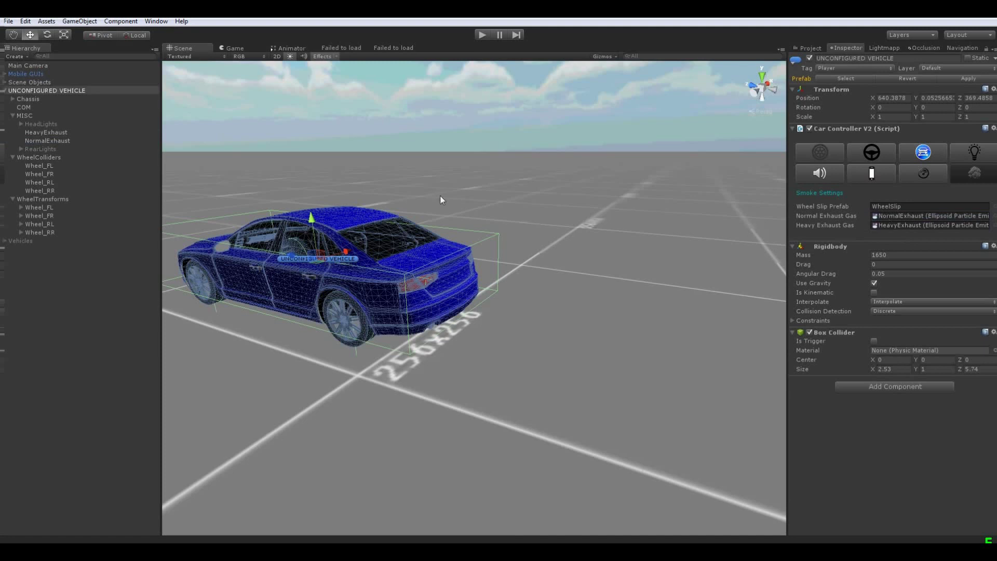
Close the Smoke Settings and add two Anti Roll Bar scripts to the vehicle
{"action": "left_click", "coordinate": [978, 173]}
{"action": "left_click_drag", "start_coordinate": [519, 206], "coordinate": [554, 228], "text": "alt"}
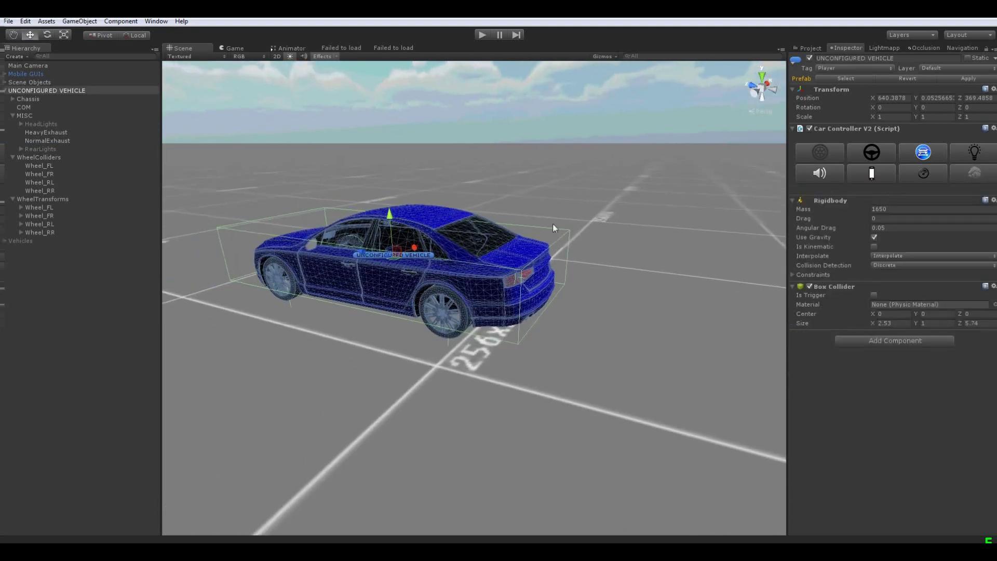
{"action": "left_click", "coordinate": [856, 338]}
{"action": "type", "text": "ant"}
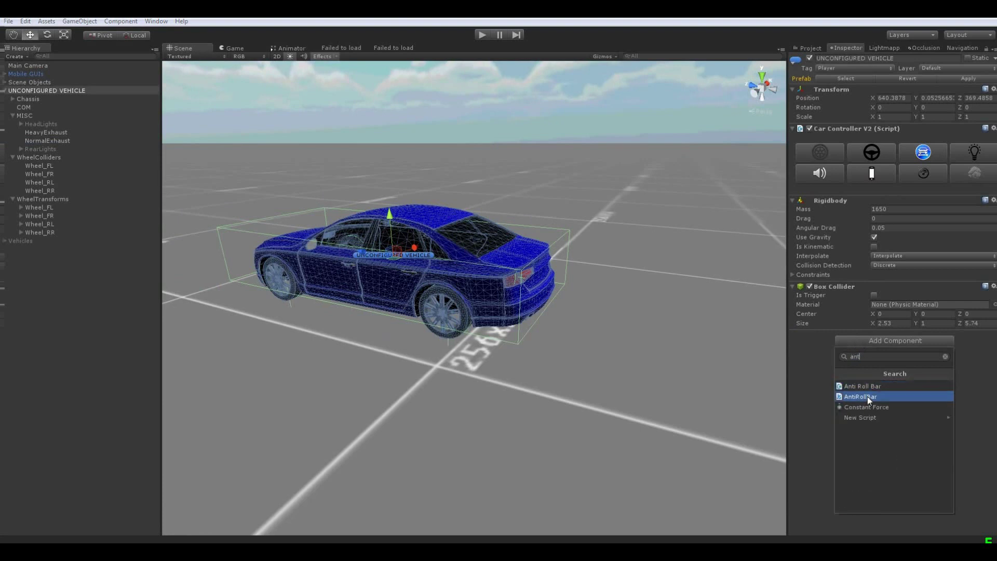
{"action": "left_click", "coordinate": [869, 397]}
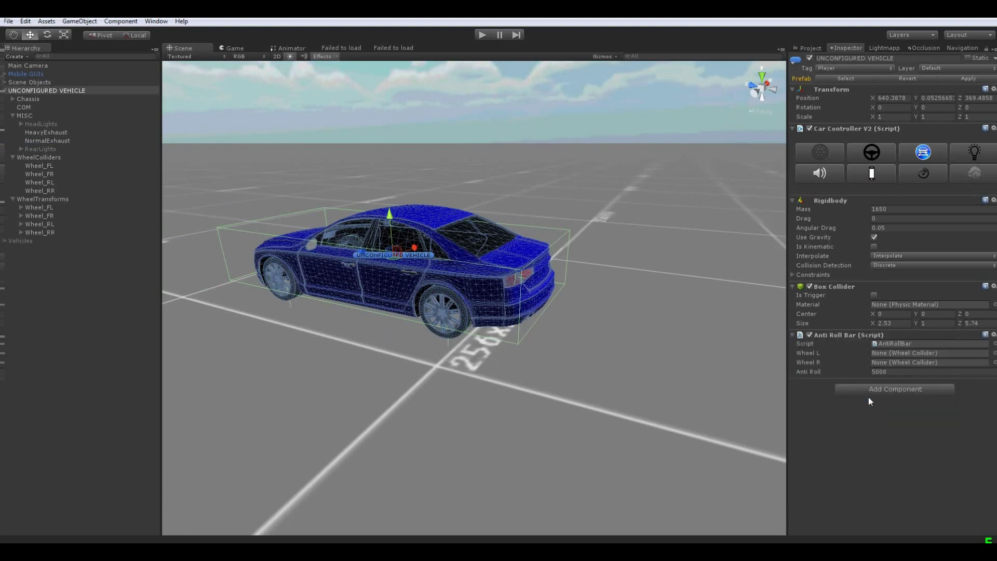
{"action": "left_click", "coordinate": [915, 389]}
{"action": "left_click", "coordinate": [875, 267]}
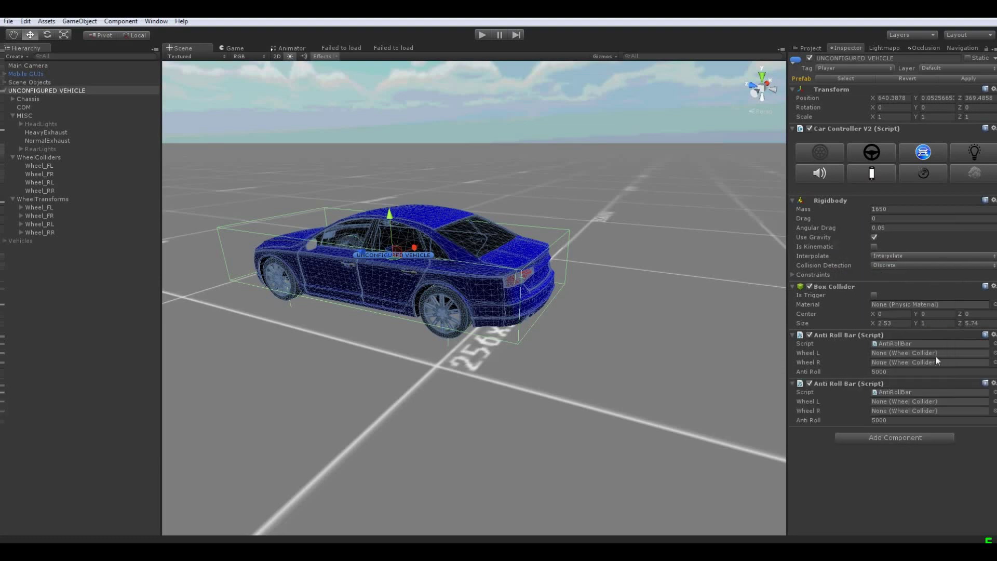
Assign the Wheel_FL and Wheel_FR colliders to the first Anti Roll Bar and Wheel_RL and Wheel_RR to the second
{"action": "left_click", "coordinate": [897, 373]}
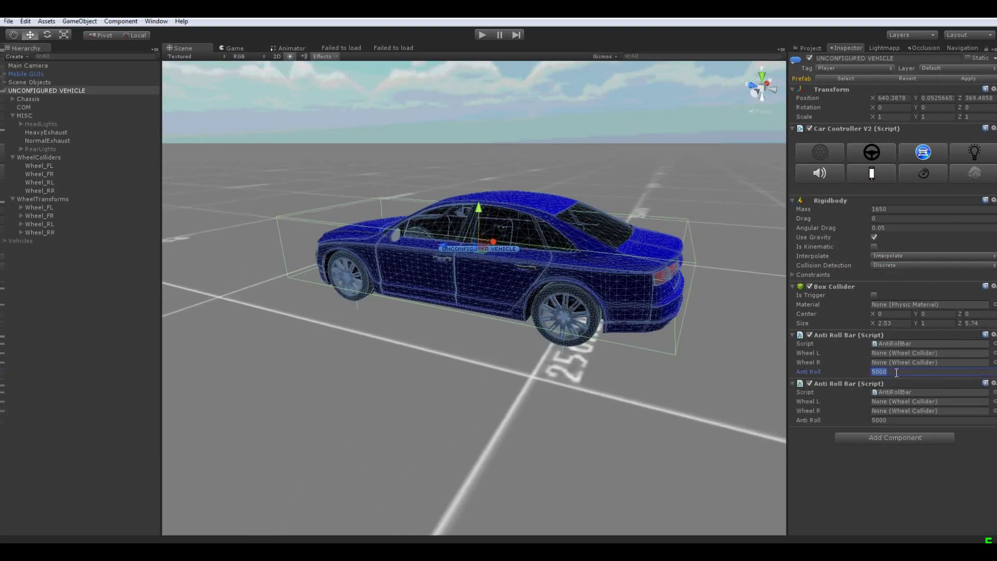
{"action": "left_click_drag", "start_coordinate": [43, 165], "coordinate": [914, 353]}
{"action": "left_click_drag", "start_coordinate": [45, 175], "coordinate": [892, 363]}
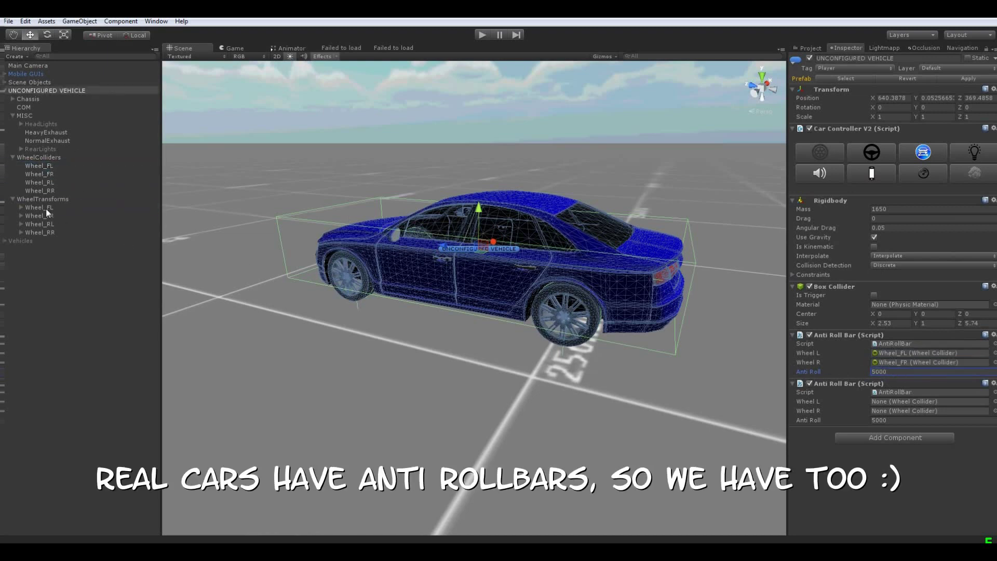
{"action": "left_click_drag", "start_coordinate": [41, 182], "coordinate": [867, 403]}
{"action": "left_click_drag", "start_coordinate": [49, 191], "coordinate": [900, 411]}
Set Anti Roll to 6500 on the rear anti-roll bar and 6000 on the front one, and save the scene
{"action": "left_click", "coordinate": [907, 420]}
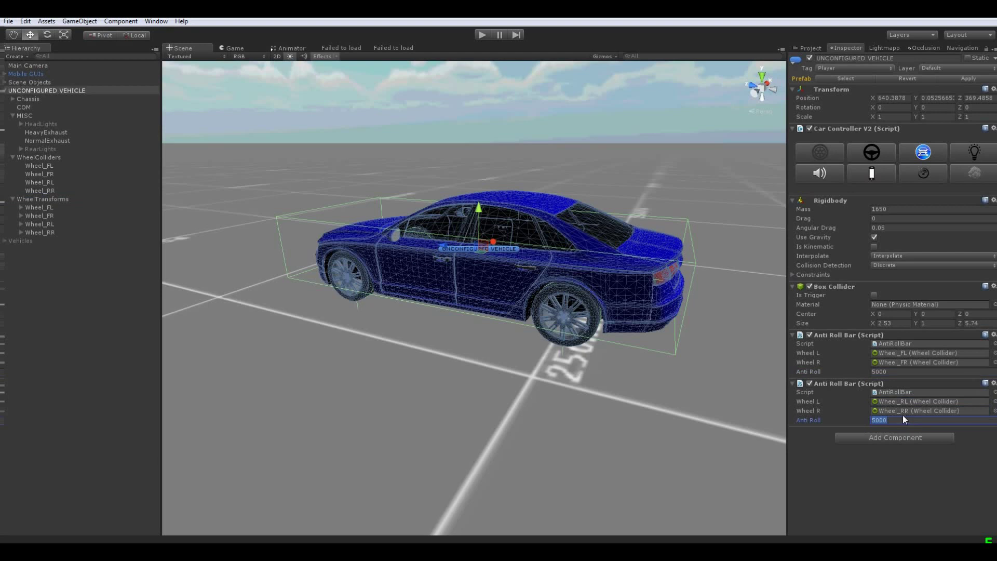
{"action": "left_click", "coordinate": [902, 370]}
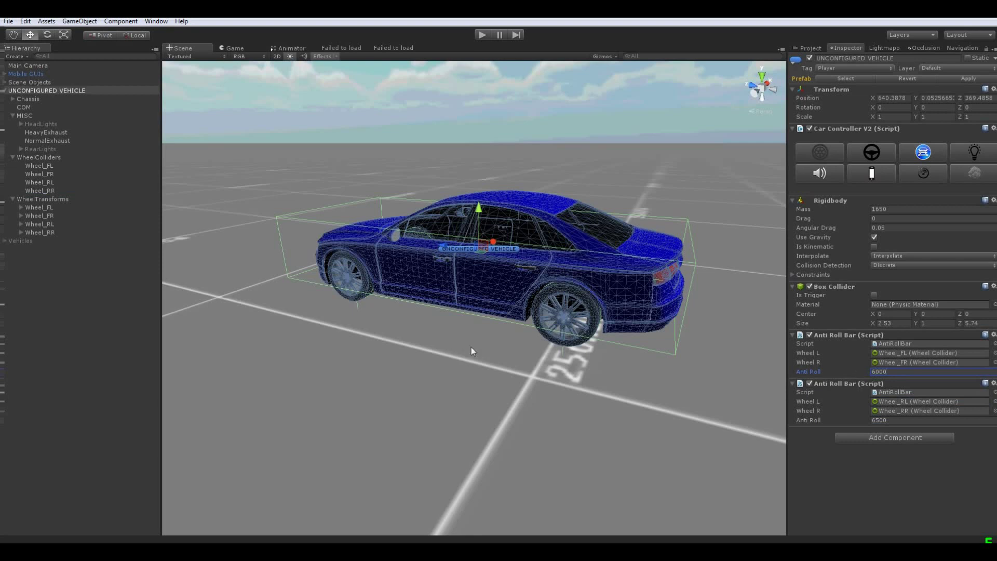
{"action": "left_click_drag", "start_coordinate": [447, 284], "coordinate": [665, 276], "text": "alt"}
{"action": "key", "text": "f"}
{"action": "left_click_drag", "start_coordinate": [572, 262], "coordinate": [550, 286], "text": "alt"}
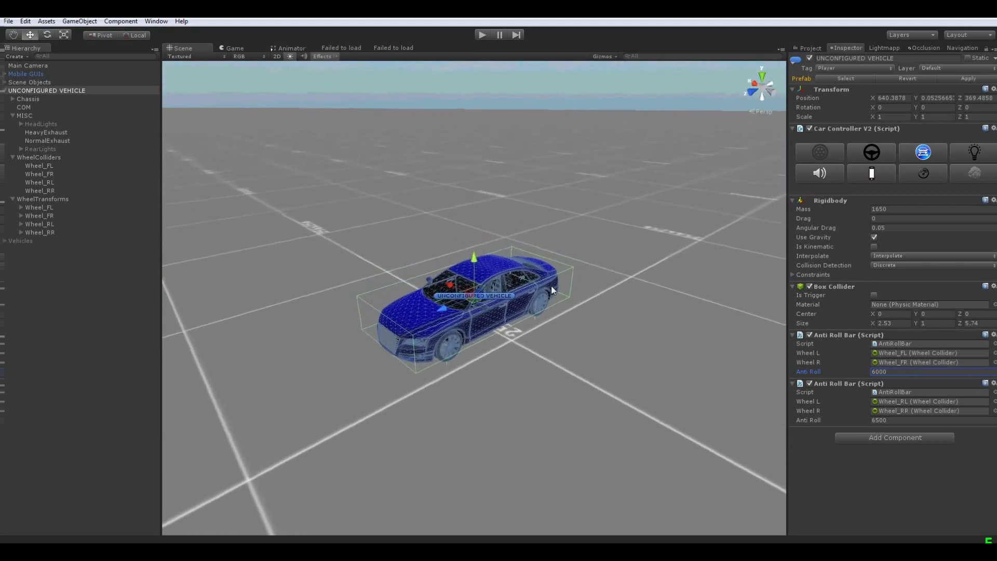
{"action": "left_click", "coordinate": [9, 22]}
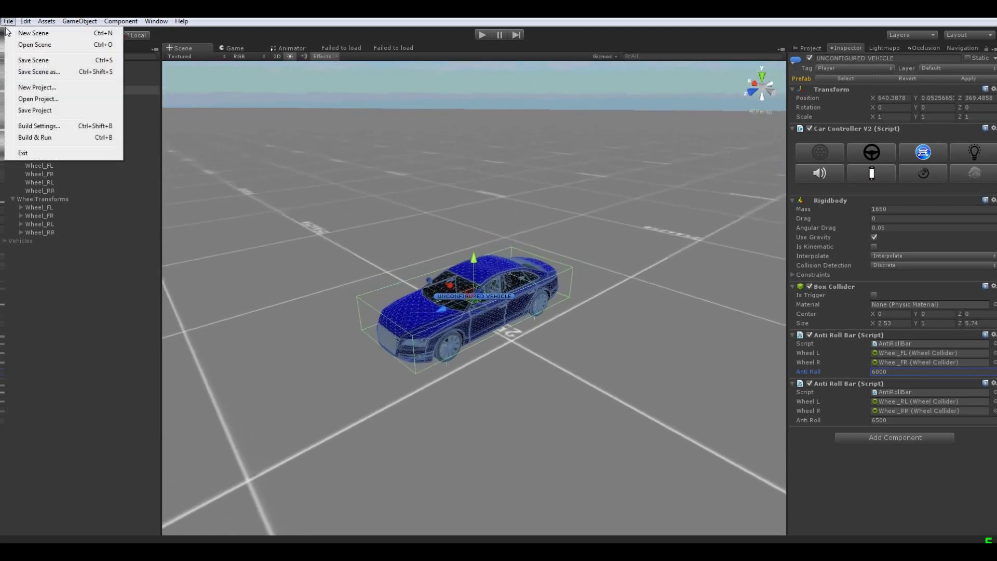
{"action": "left_click", "coordinate": [31, 60]}
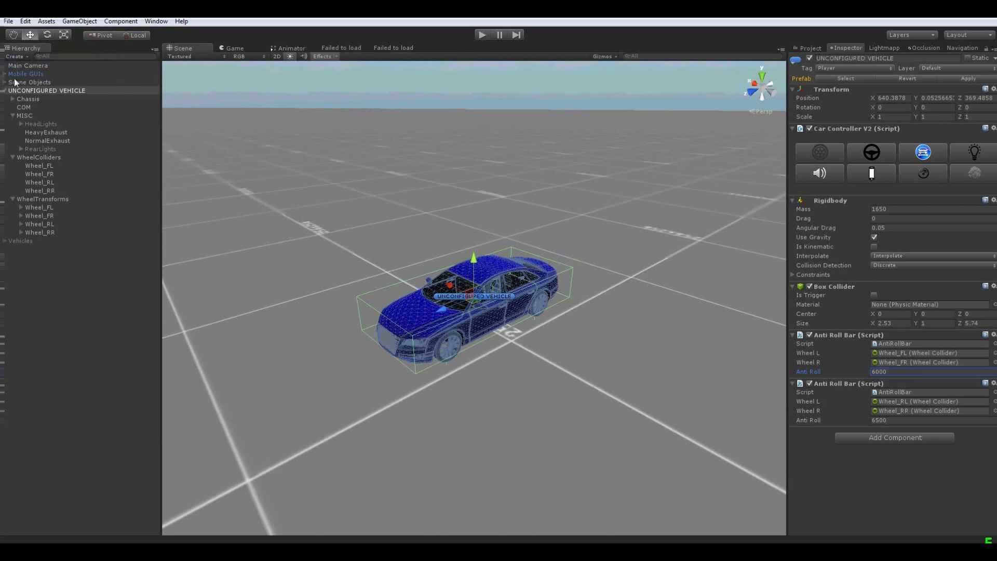
Check the Car Change script on the Main Camera, and start play mode with the unconfigured vehicle selected for driving
{"action": "left_click", "coordinate": [22, 66]}
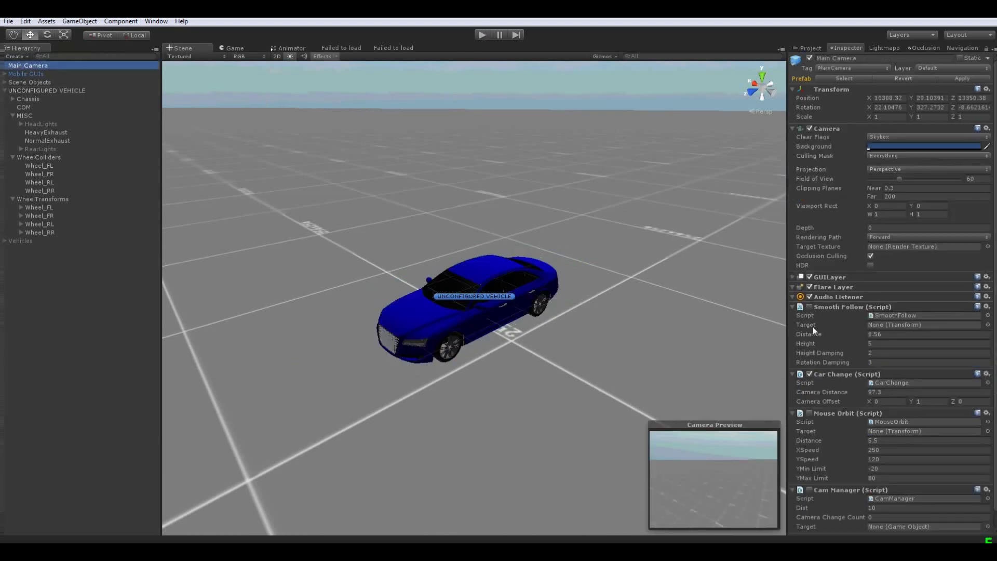
{"action": "scroll", "coordinate": [814, 335], "scroll_direction": "down", "scroll_amount": 1}
{"action": "left_click", "coordinate": [810, 357]}
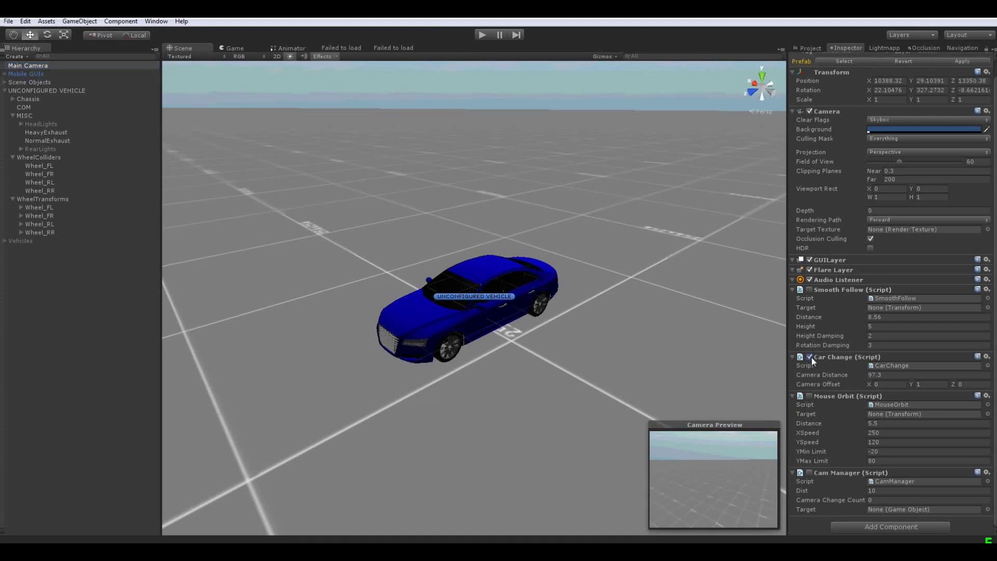
{"action": "left_click", "coordinate": [483, 37]}
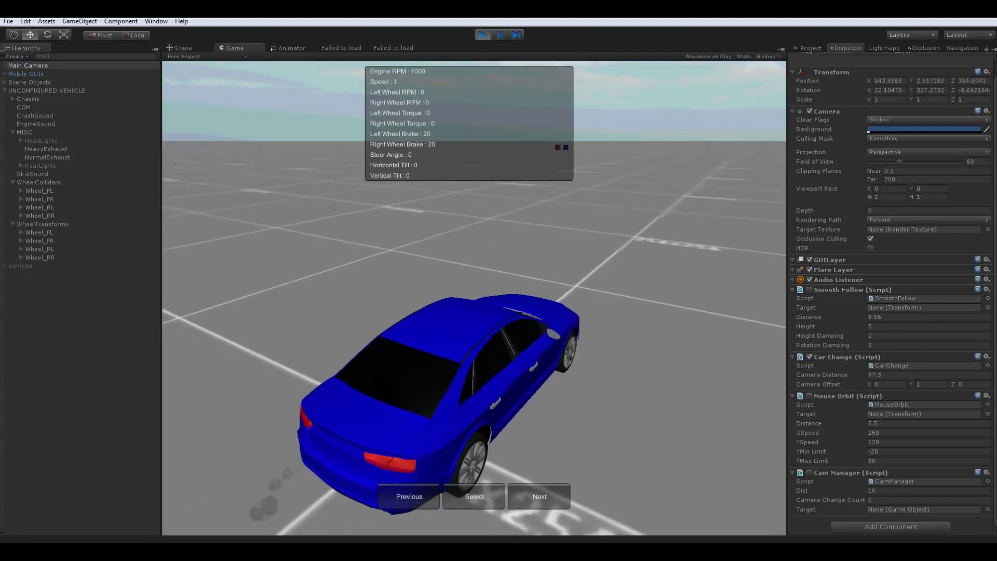
{"action": "left_click", "coordinate": [474, 497]}
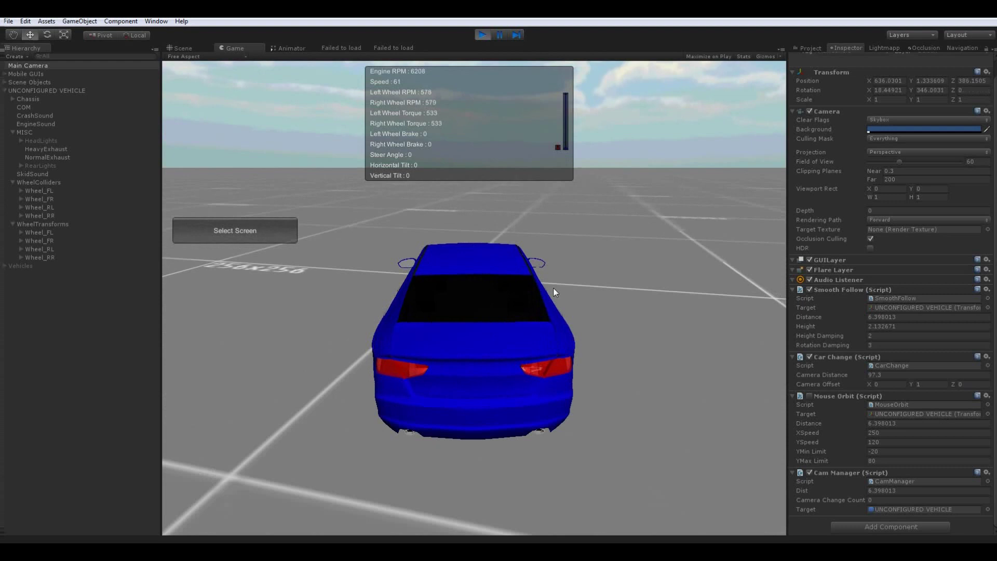
Test-drive the car from another camera view, accelerating and steering both ways, and stop play mode
{"action": "key", "text": "c"}
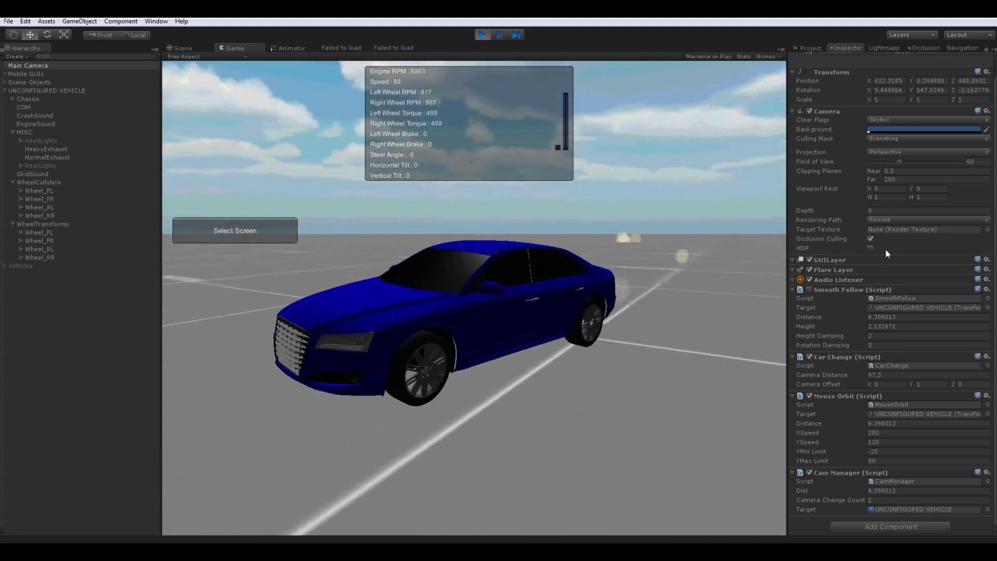
{"action": "key", "text": "a"}
{"action": "key", "text": "d"}
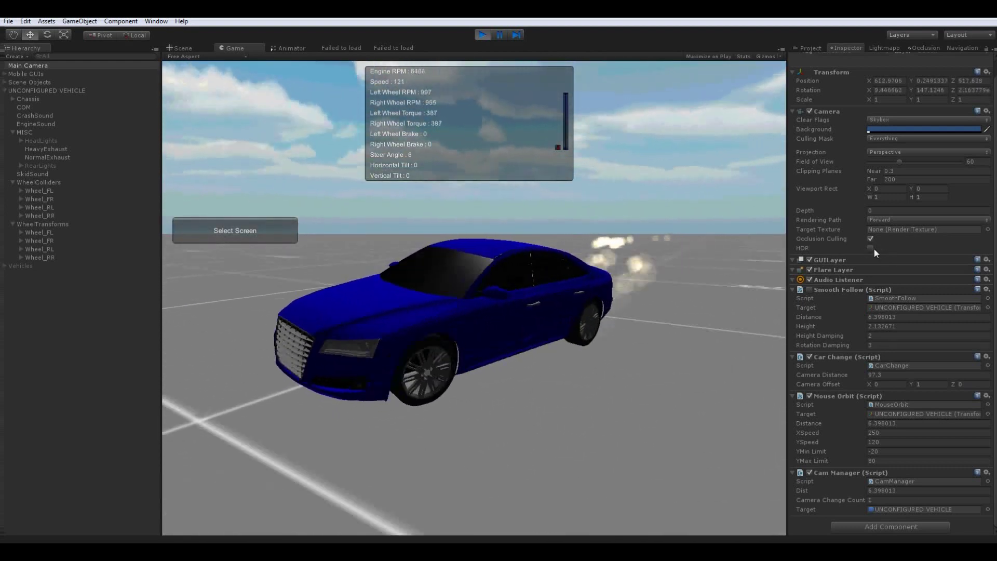
{"action": "key", "text": "w"}
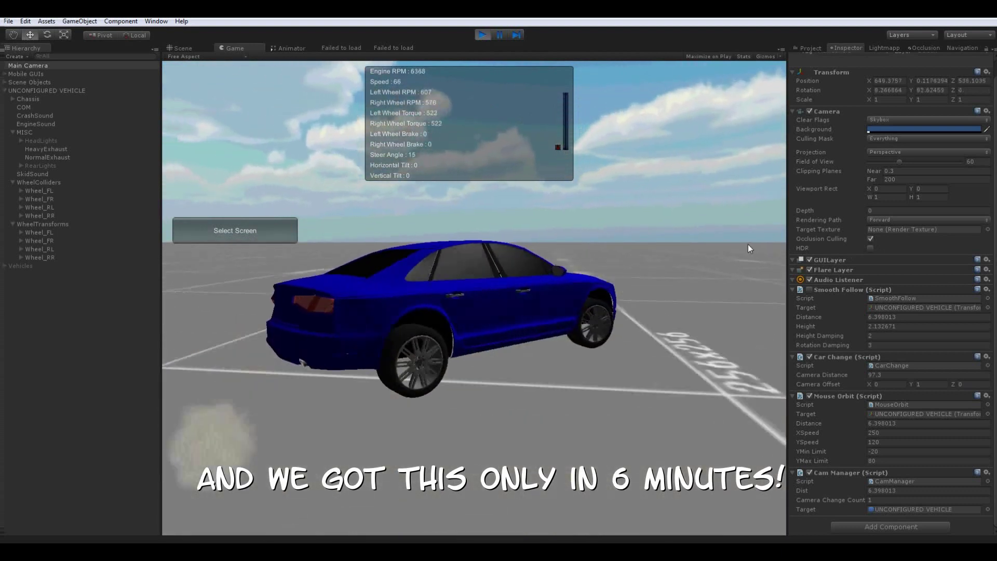
{"action": "key", "text": "a"}
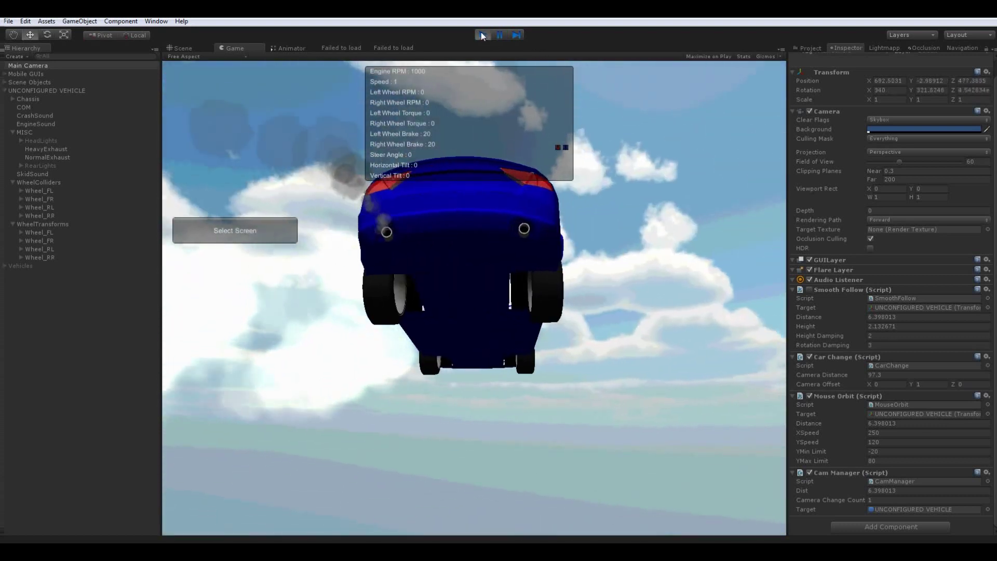
{"action": "left_click", "coordinate": [483, 34]}
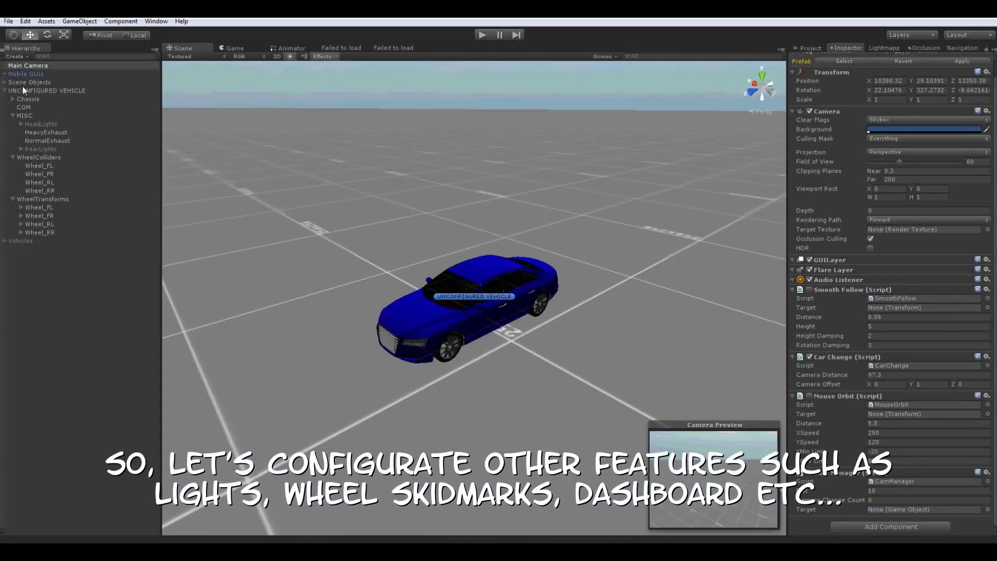
Inspect SkidmarksManager under Scene Objects and check that its material uses the Skidmarks shader
{"action": "left_click", "coordinate": [5, 91]}
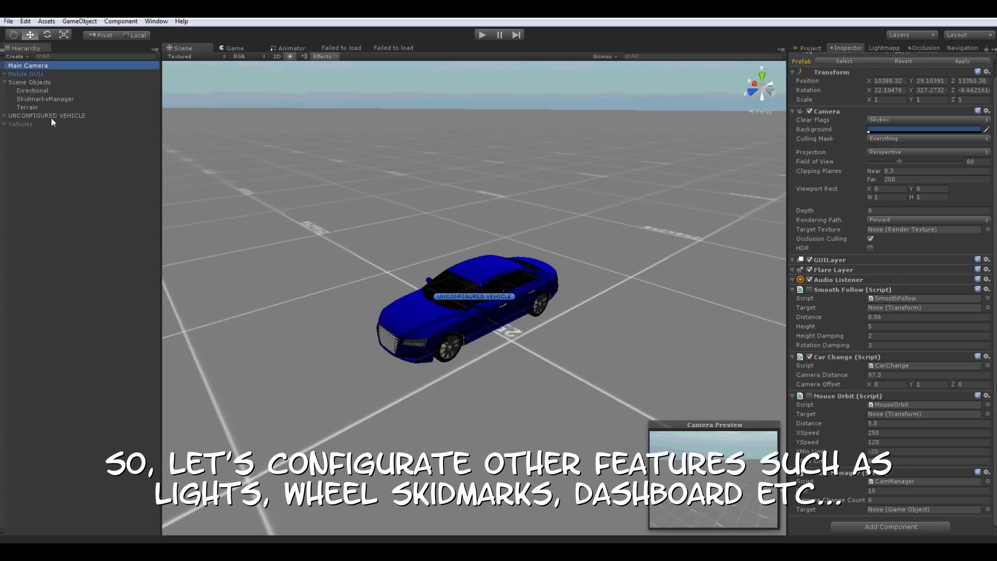
{"action": "right_click_drag", "start_coordinate": [335, 181], "coordinate": [387, 182]}
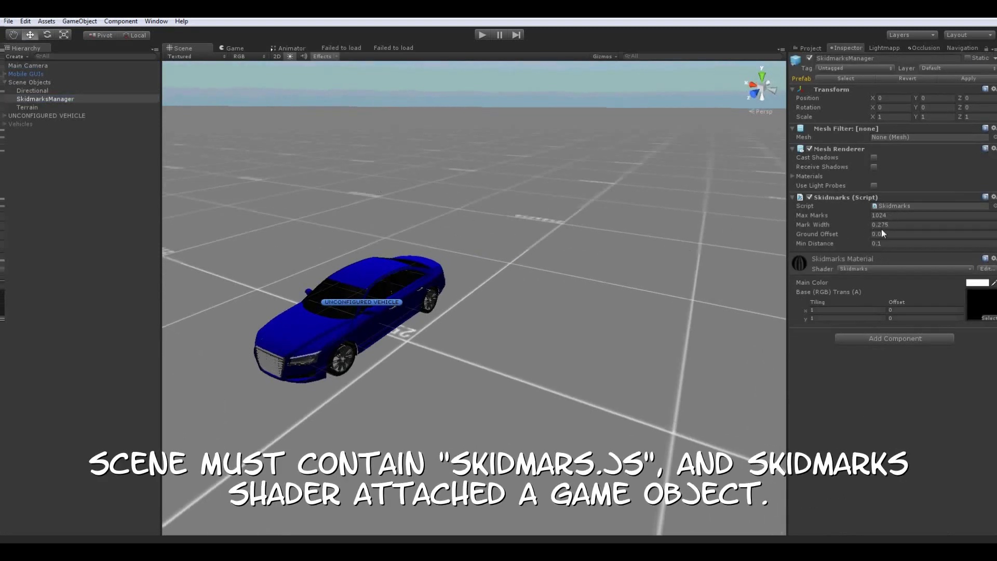
{"action": "left_click", "coordinate": [858, 270]}
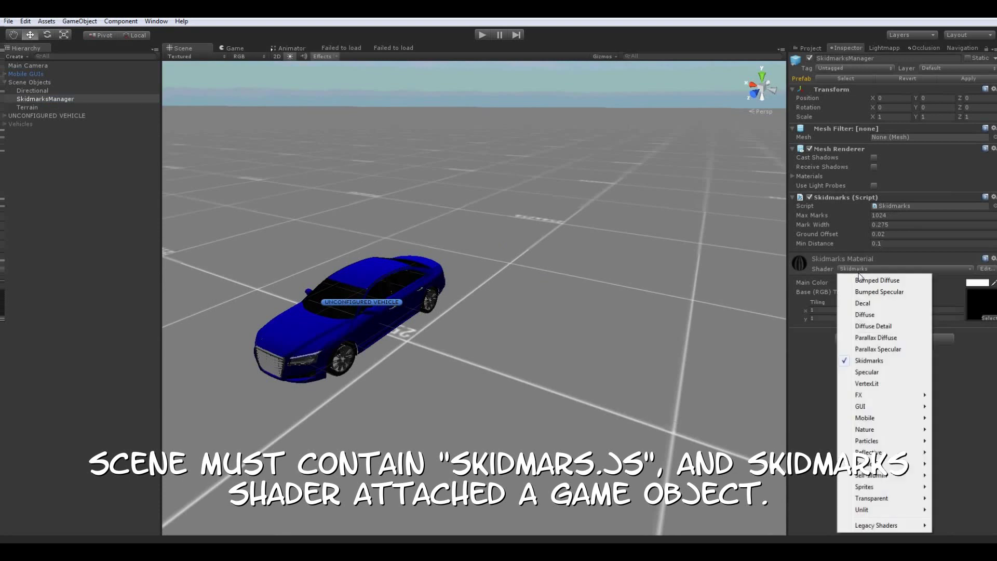
{"action": "left_click", "coordinate": [864, 362]}
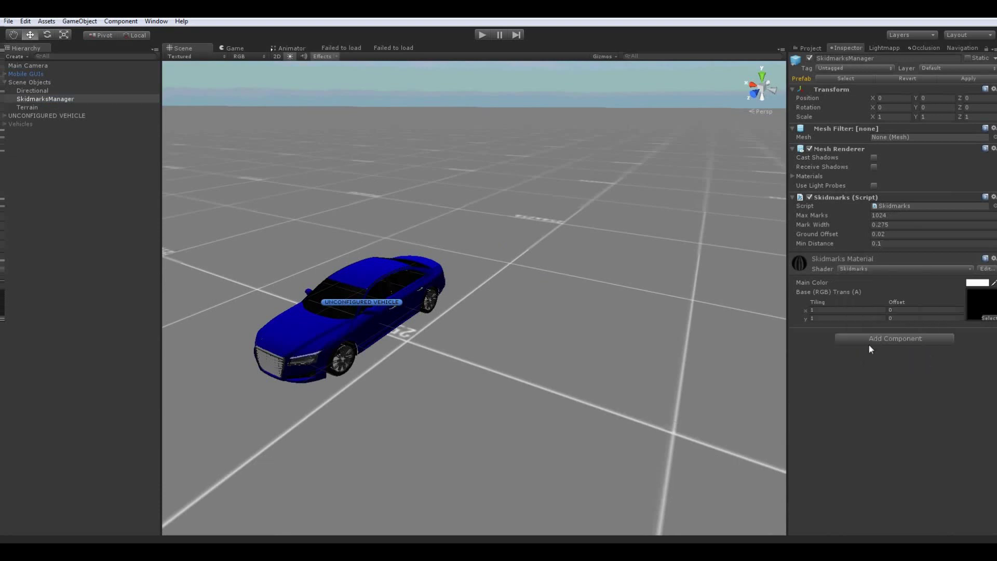
Add the Wheel Skidmarks script to all four wheel colliders and assign UNCONFIGURED VEHICLE as their Vehicle
{"action": "left_click", "coordinate": [5, 117]}
{"action": "left_click", "coordinate": [37, 191]}
{"action": "left_click", "coordinate": [42, 216], "text": "shift"}
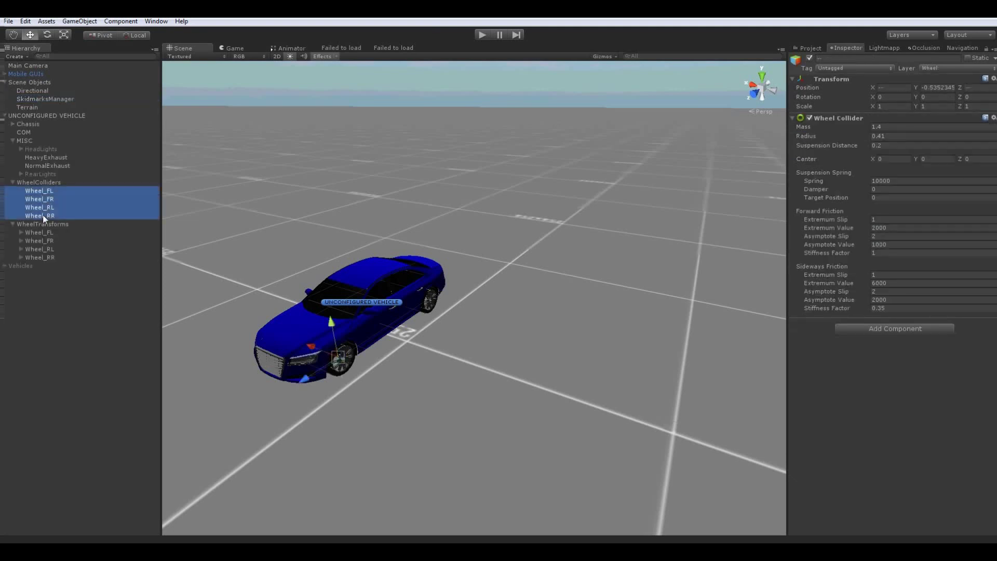
{"action": "type", "text": "sk"}
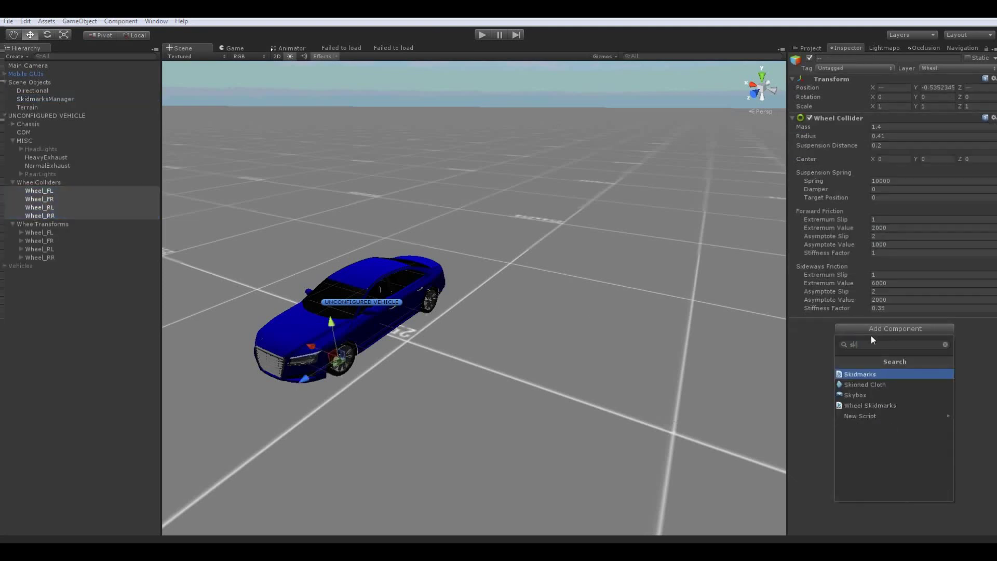
{"action": "left_click", "coordinate": [872, 406]}
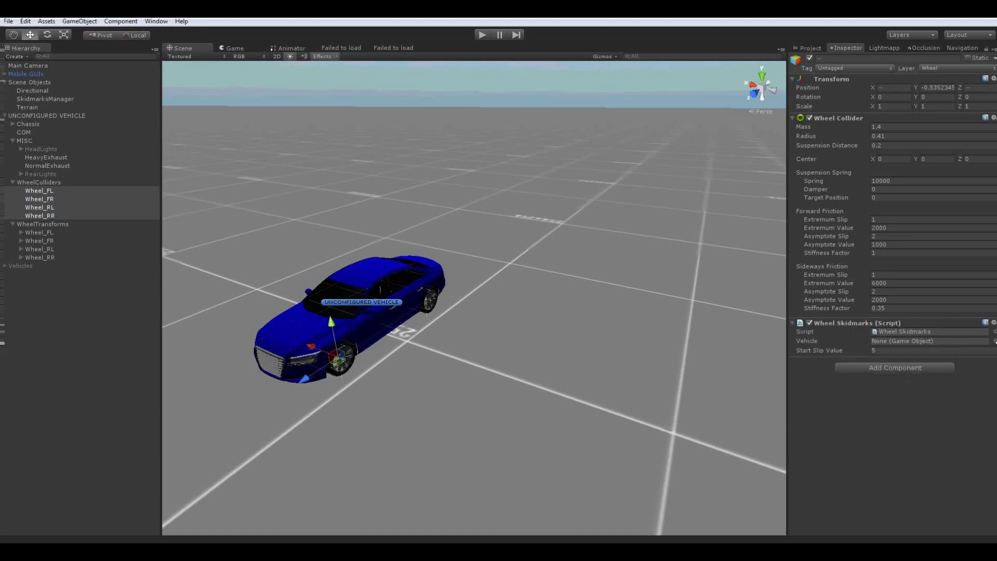
{"action": "left_click_drag", "start_coordinate": [905, 331], "coordinate": [915, 343]}
Test the wheel skidmarks in play mode by driving the car and steering both ways, and stop play mode
{"action": "left_click", "coordinate": [478, 36]}
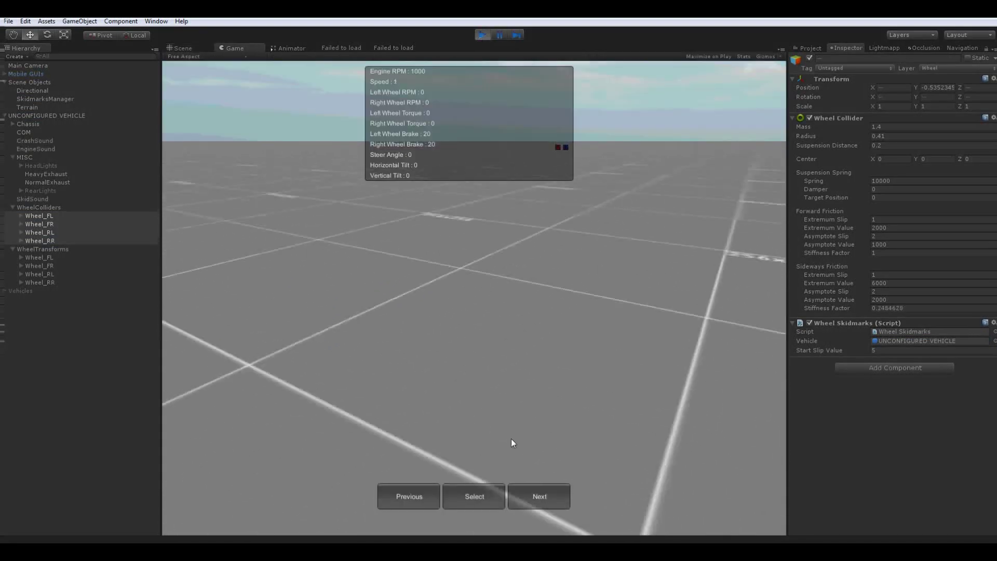
{"action": "left_click", "coordinate": [481, 495]}
{"action": "key", "text": "Up"}
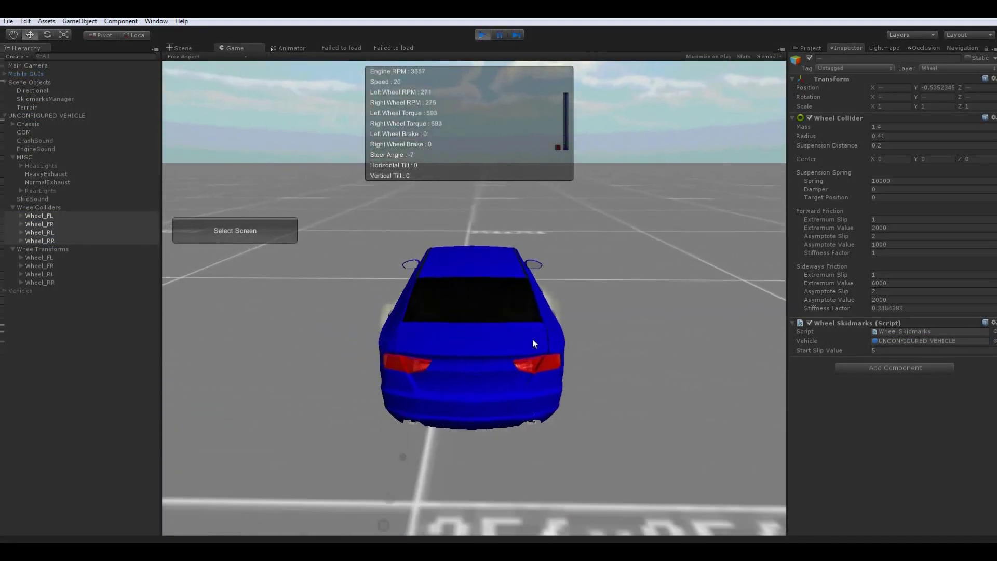
{"action": "key", "text": "Left"}
{"action": "key", "text": "Right"}
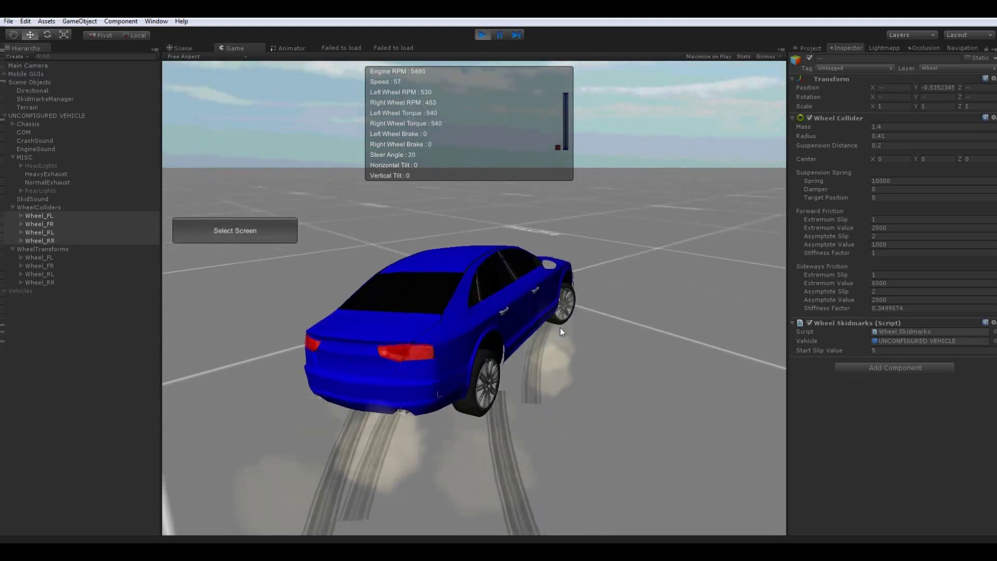
{"action": "key", "text": "Left"}
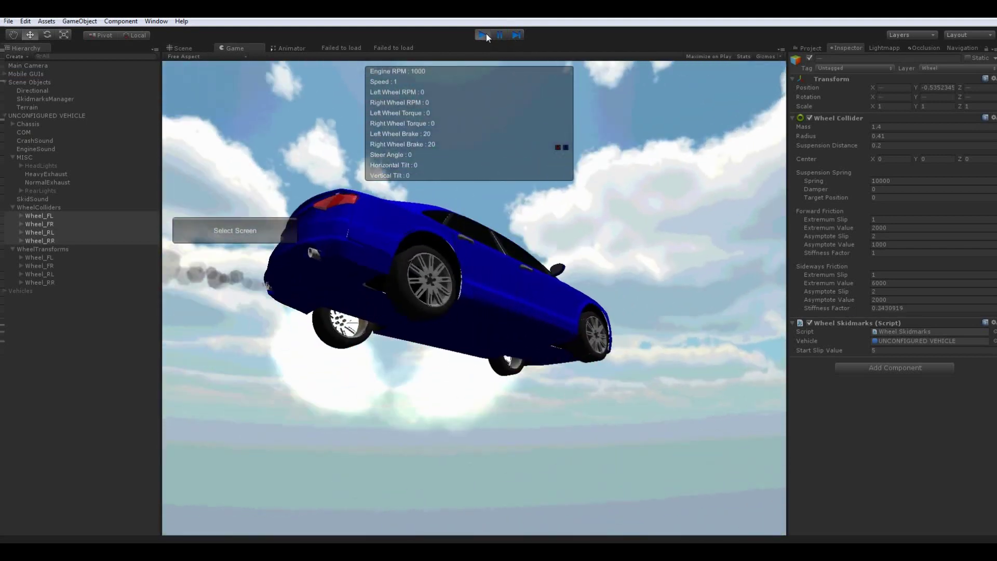
{"action": "left_click", "coordinate": [482, 34]}
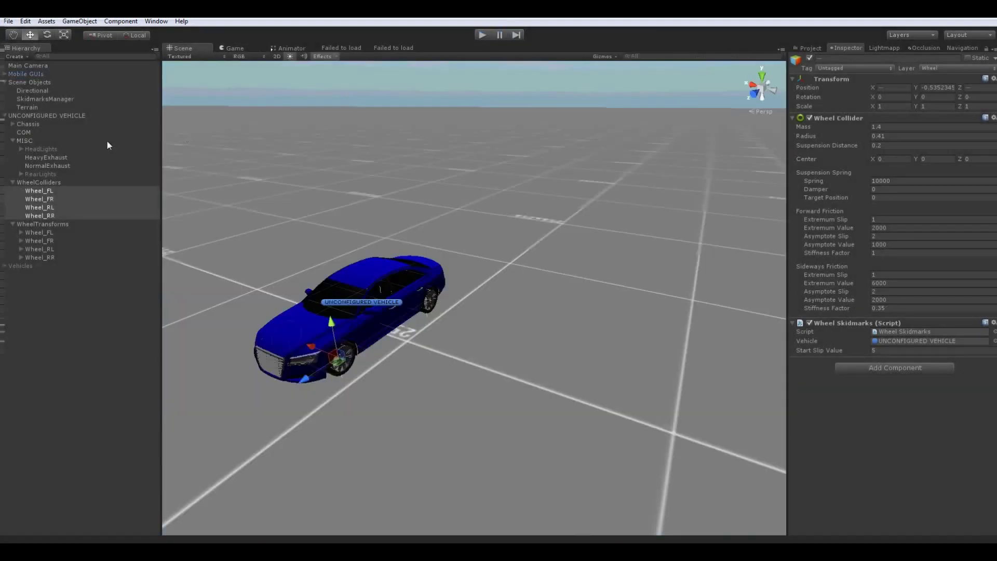
Enable Drift Mode in the vehicle's car controller Configurations
{"action": "left_click", "coordinate": [63, 117]}
{"action": "left_click", "coordinate": [919, 153]}
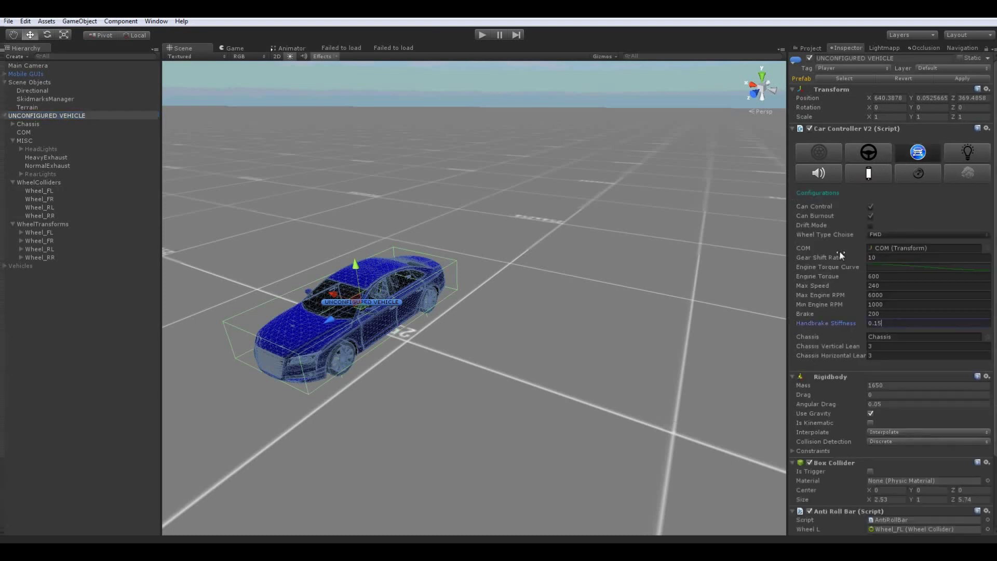
{"action": "left_click", "coordinate": [871, 226]}
Test Drift Mode in play mode by driving the car and steering it into drifts both ways, and stop play mode
{"action": "left_click", "coordinate": [482, 35]}
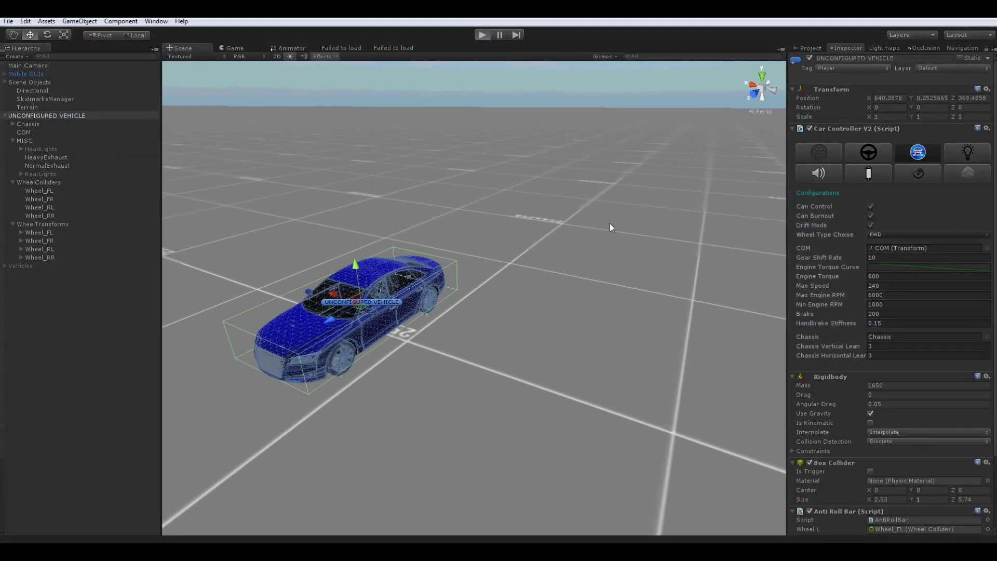
{"action": "left_click", "coordinate": [481, 493]}
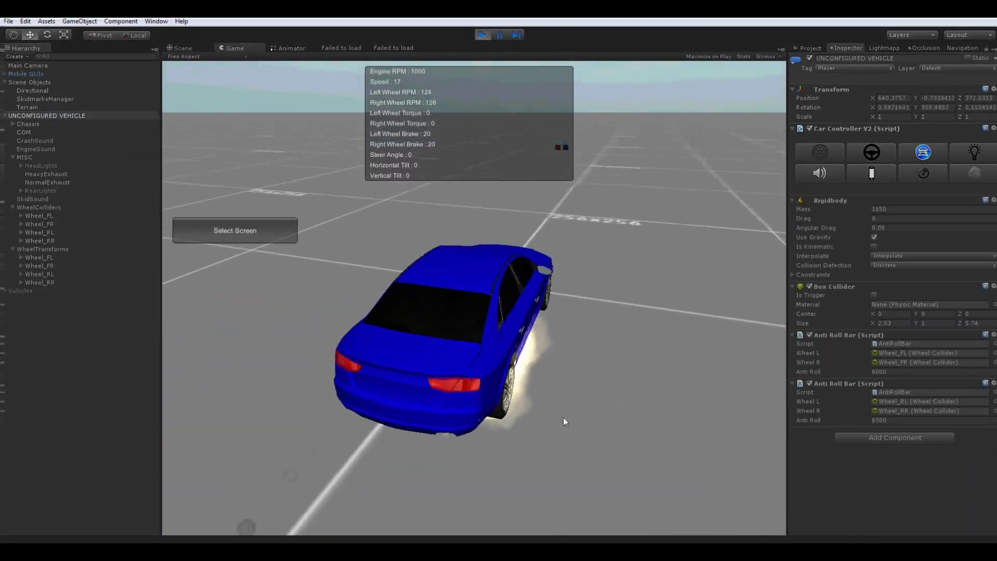
{"action": "key", "text": "w"}
{"action": "key", "text": "d"}
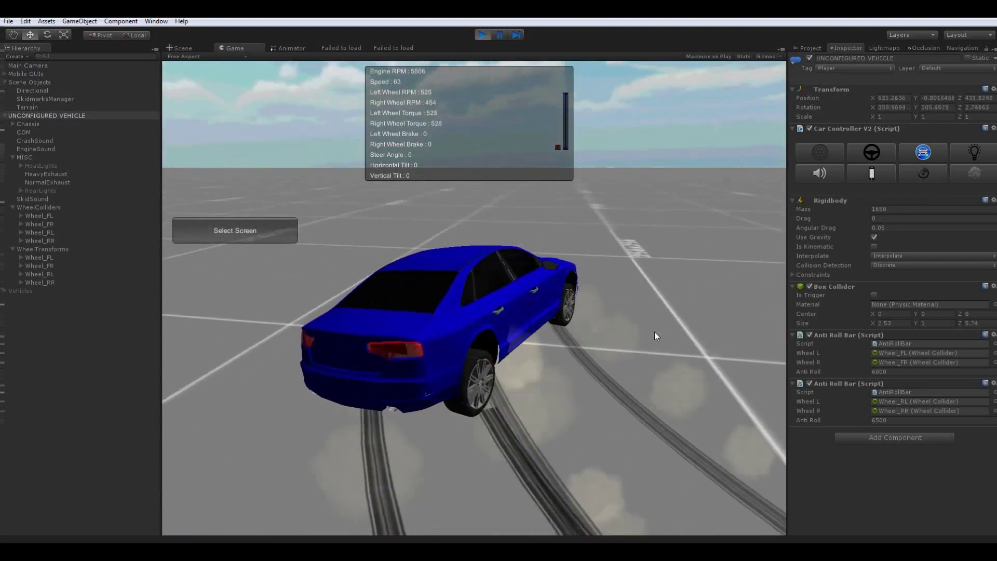
{"action": "key", "text": "a"}
{"action": "key", "text": "a"}
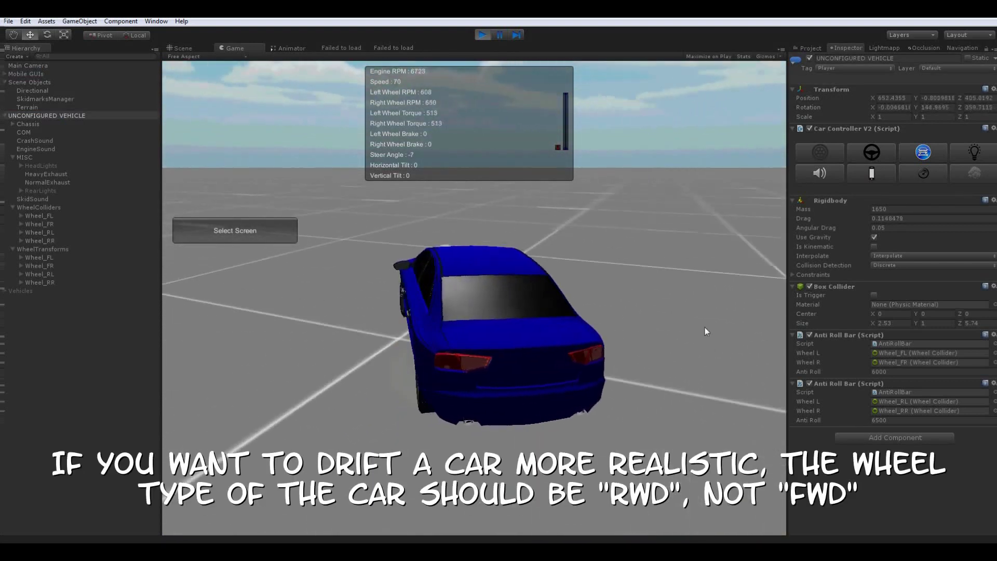
{"action": "key", "text": "Up"}
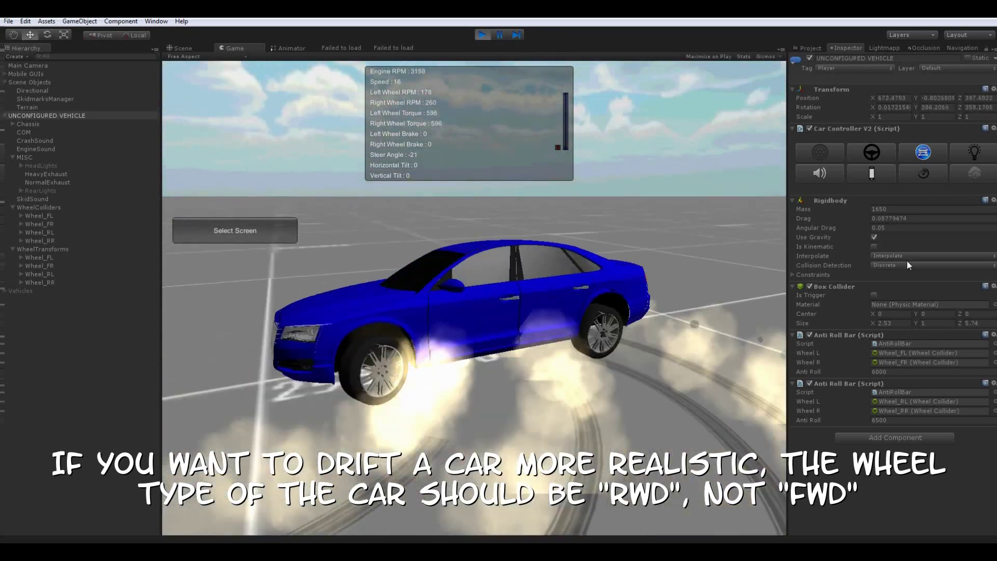
{"action": "key", "text": "Left"}
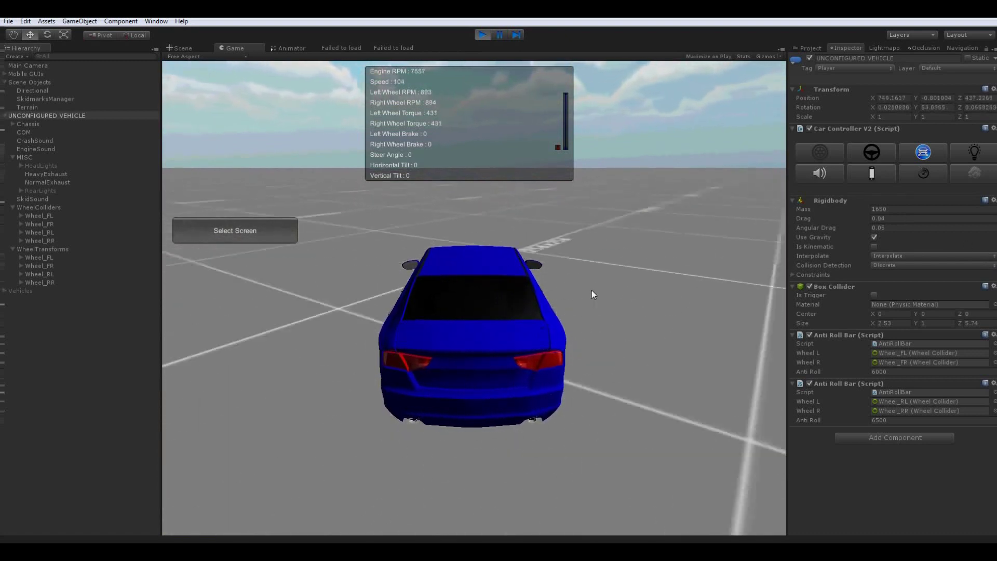
{"action": "key", "text": "Right"}
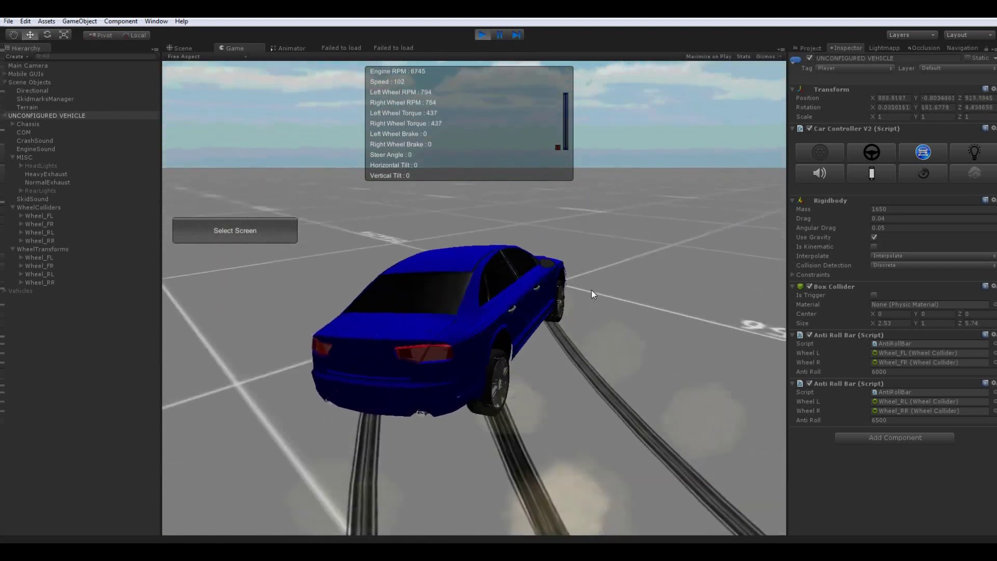
{"action": "key", "text": "Right"}
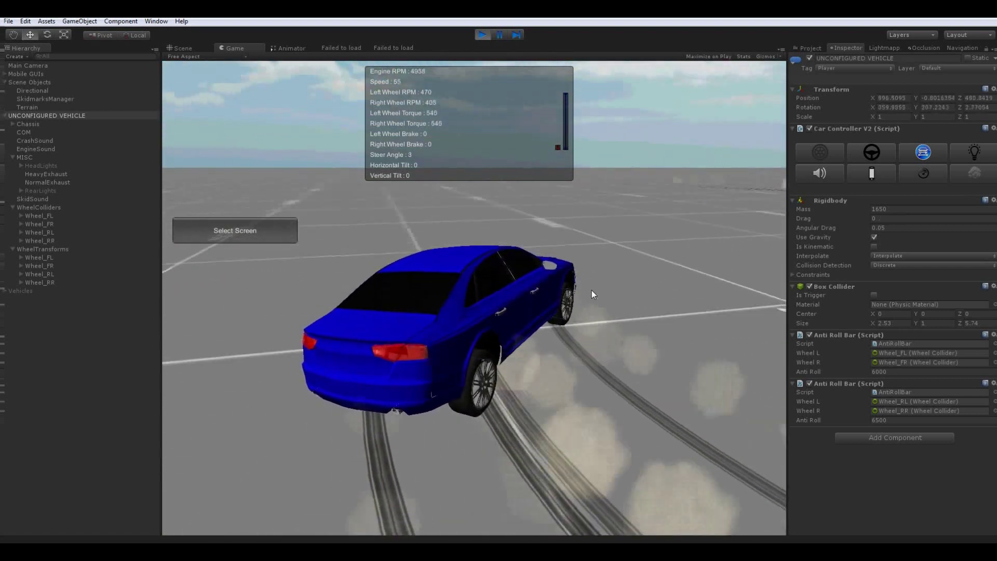
{"action": "key", "text": "Left"}
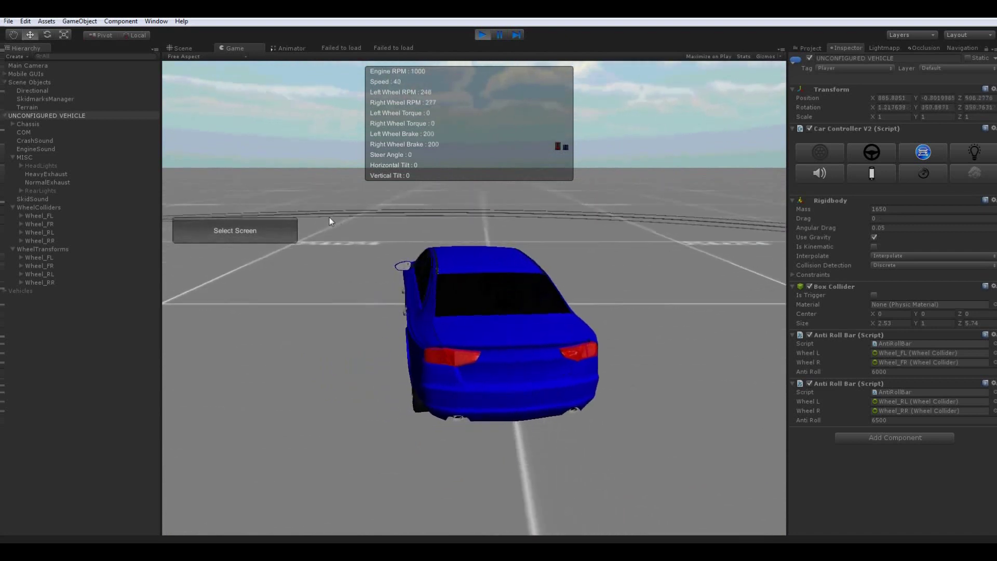
{"action": "left_click", "coordinate": [482, 35]}
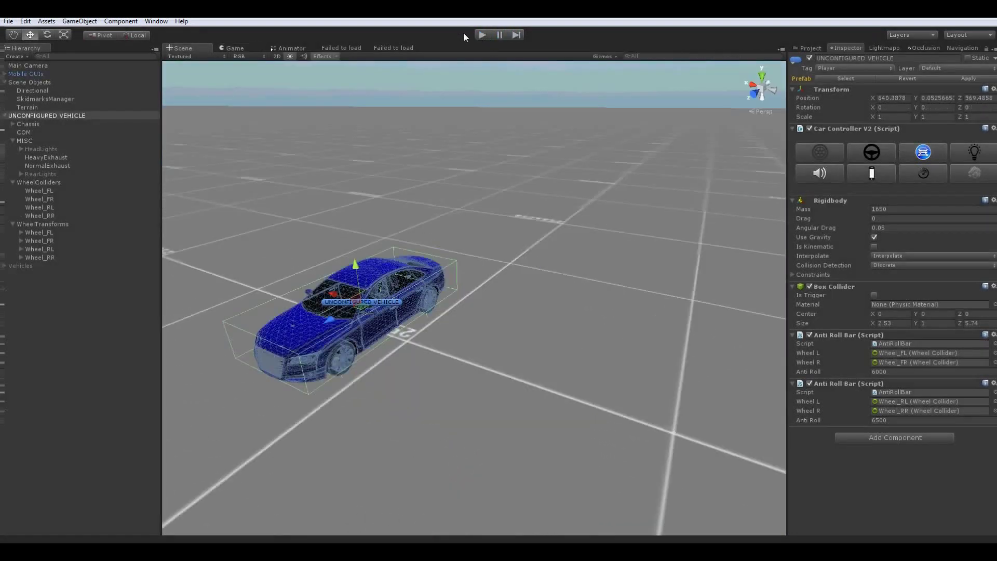
Activate the HeadLights object under MISC and select its first HeadLight at the car's front
{"action": "left_click", "coordinate": [42, 149]}
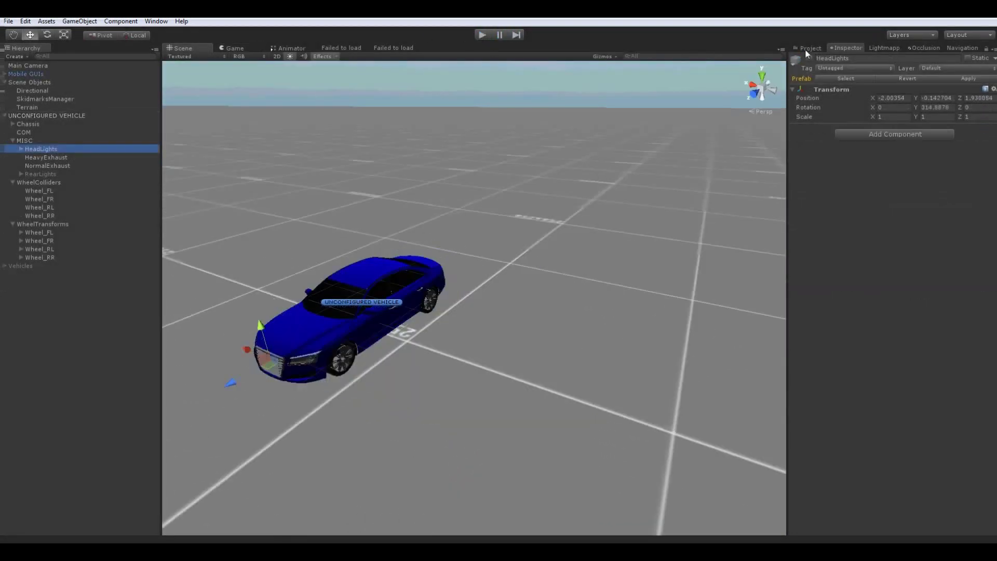
{"action": "left_click", "coordinate": [21, 148]}
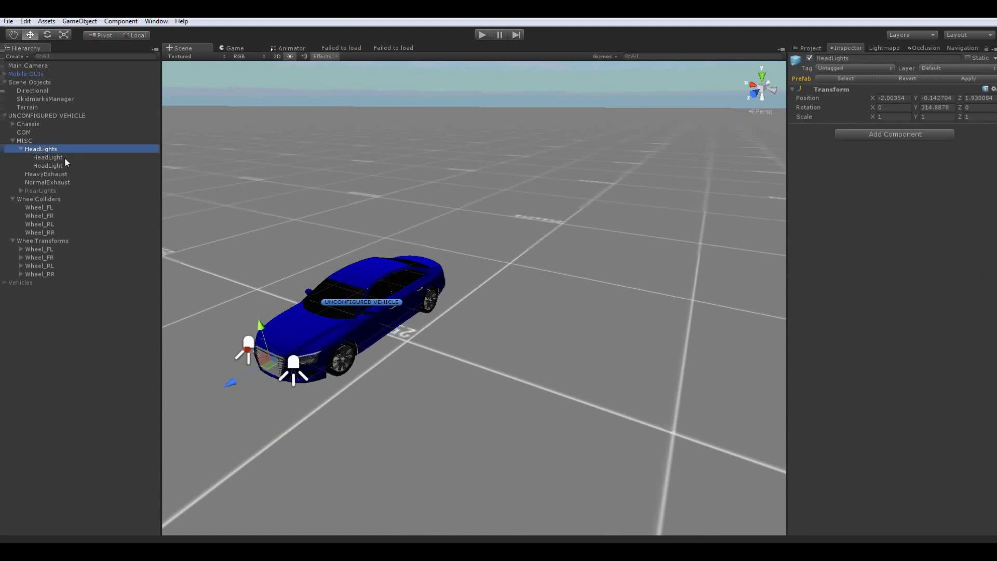
{"action": "left_click", "coordinate": [64, 157]}
{"action": "key", "text": "s"}
{"action": "right_click_drag", "start_coordinate": [437, 271], "coordinate": [162, 274]}
{"action": "key", "text": "w"}
{"action": "key", "text": "w"}
{"action": "key", "text": "d"}
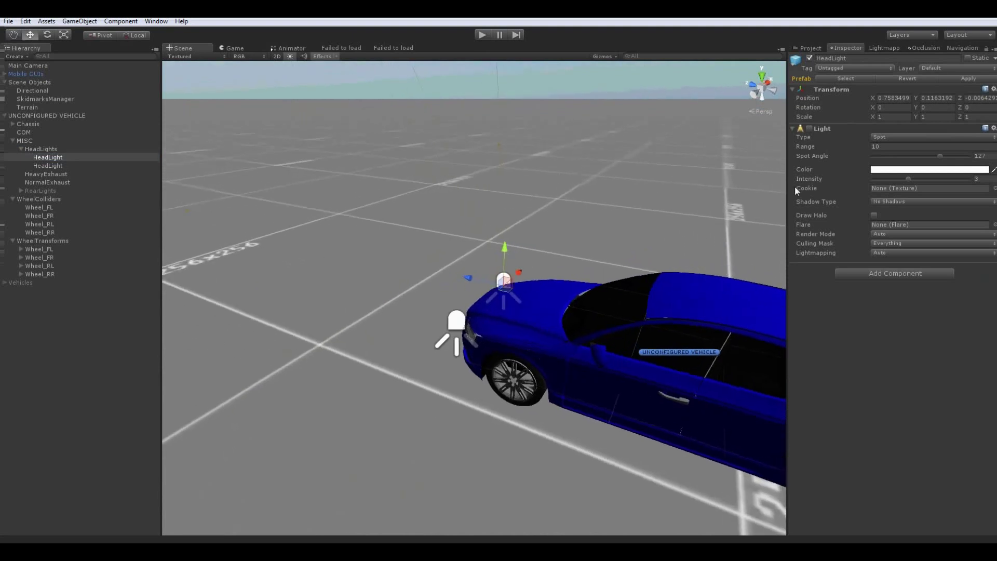
Switch the Light component of each HeadLight on and off again to preview its beam in front of the car
{"action": "left_click", "coordinate": [809, 128]}
{"action": "key", "text": "w"}
{"action": "key", "text": "d"}
{"action": "right_click_drag", "start_coordinate": [528, 261], "coordinate": [457, 251]}
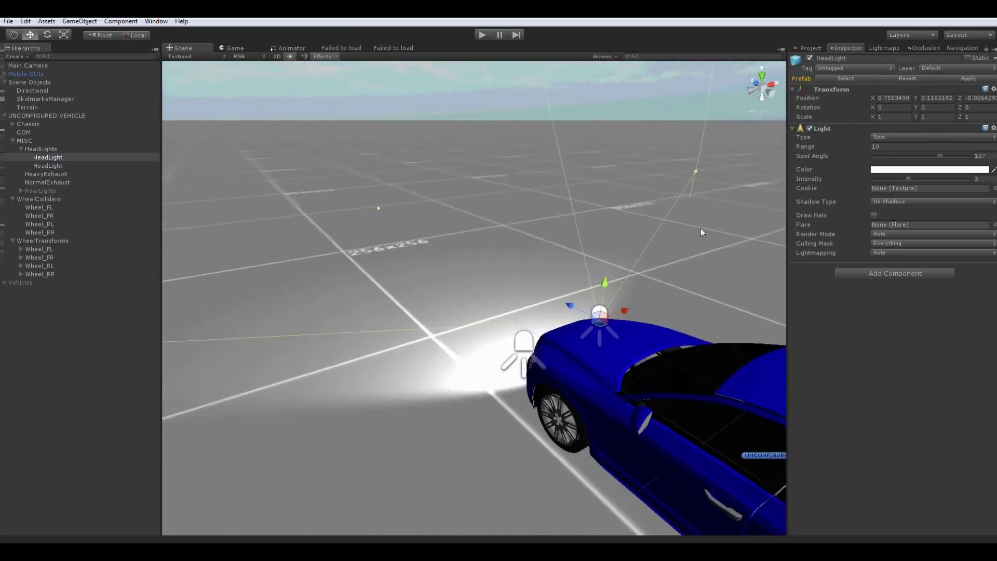
{"action": "left_click", "coordinate": [810, 129]}
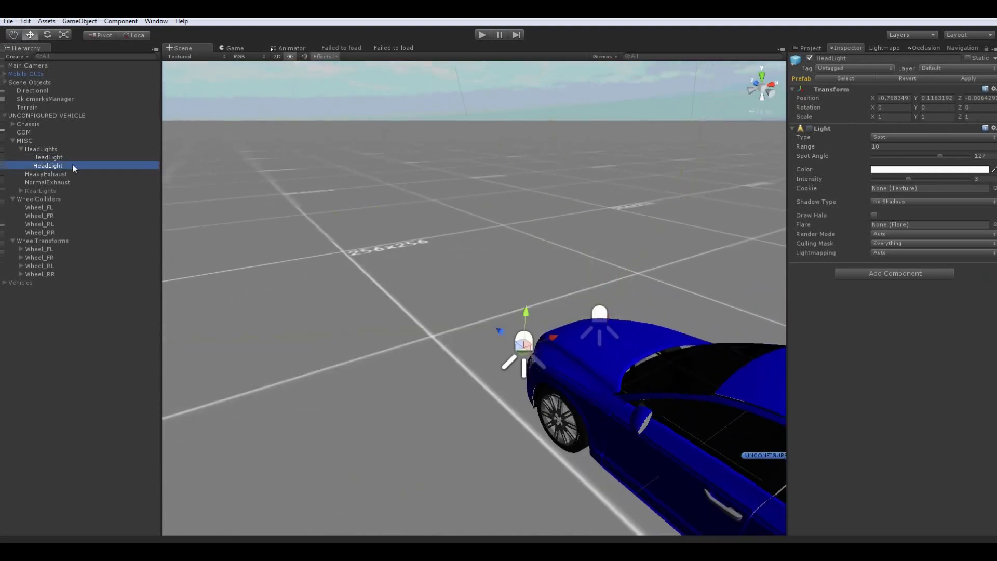
{"action": "left_click", "coordinate": [810, 128]}
{"action": "left_click", "coordinate": [810, 128]}
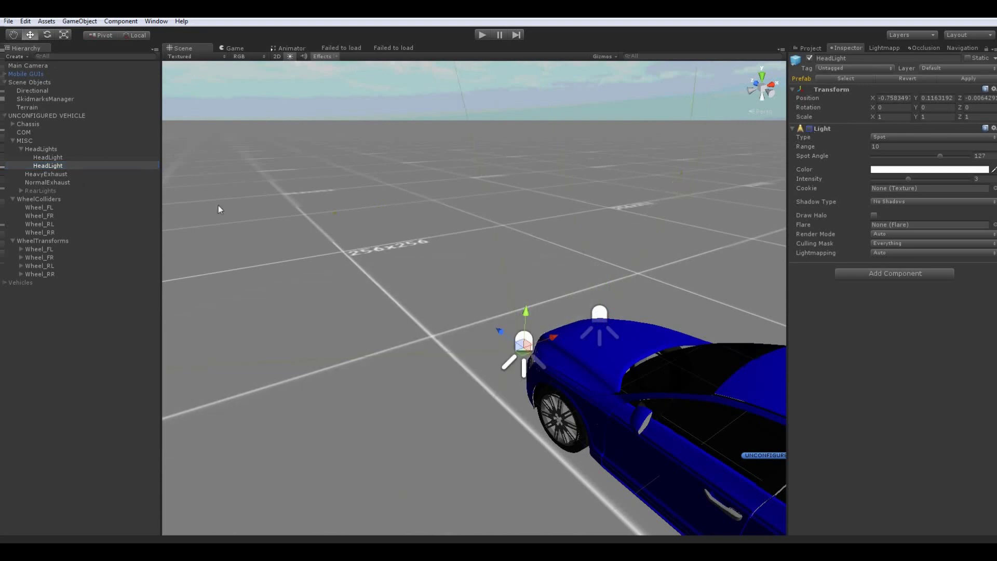
{"action": "left_click_drag", "start_coordinate": [218, 209], "coordinate": [357, 244], "text": "alt"}
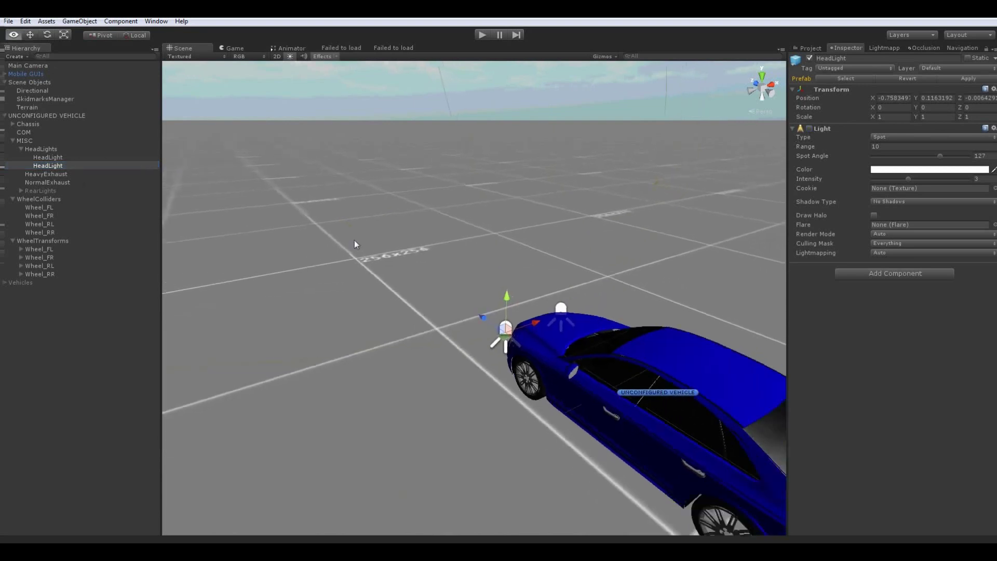
Activate the RearLights object under MISC and shrink the scene gizmo icons around its first RedLight
{"action": "left_click", "coordinate": [36, 191]}
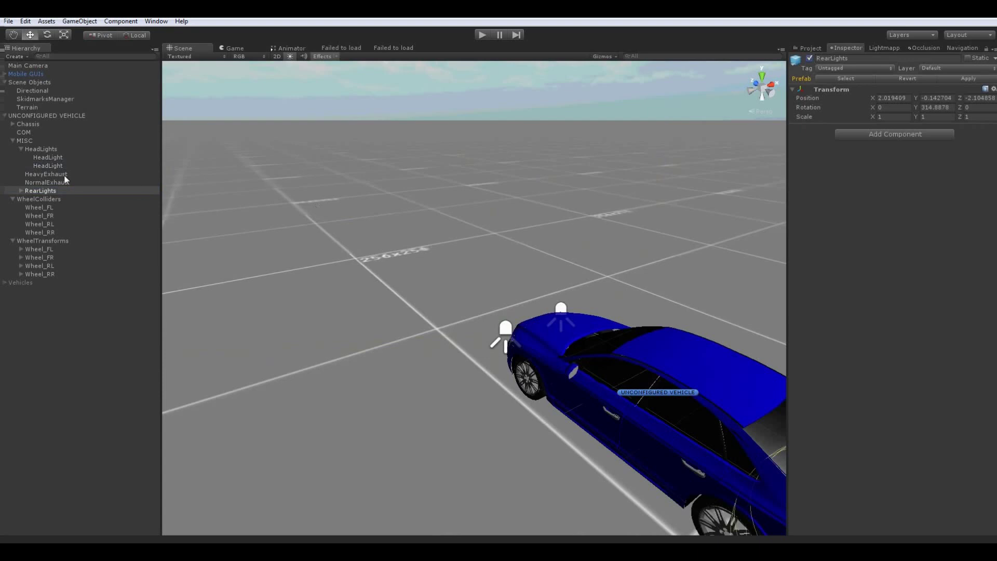
{"action": "double_click", "coordinate": [41, 204]}
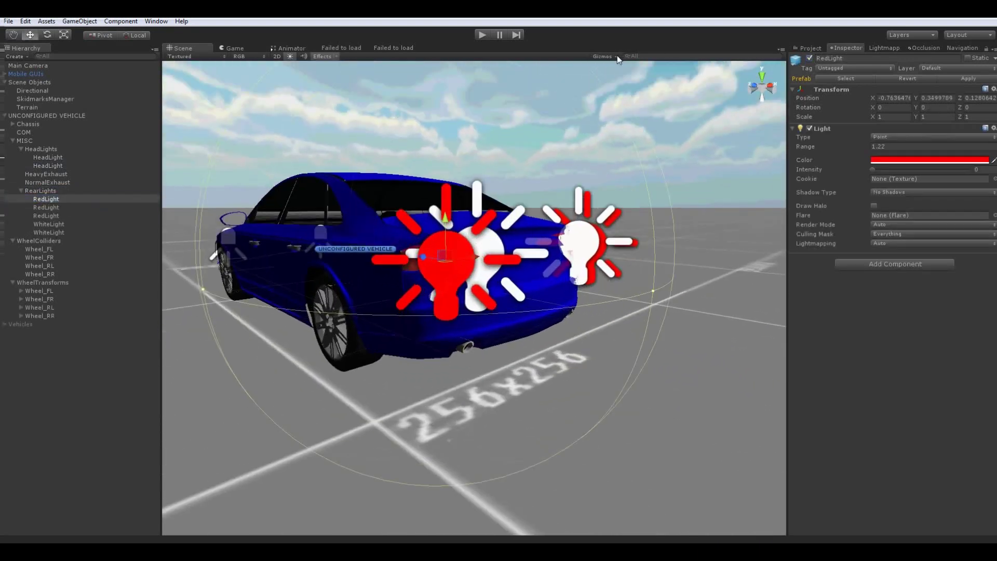
{"action": "left_click", "coordinate": [616, 56]}
{"action": "left_click", "coordinate": [658, 70]}
{"action": "left_click", "coordinate": [472, 143]}
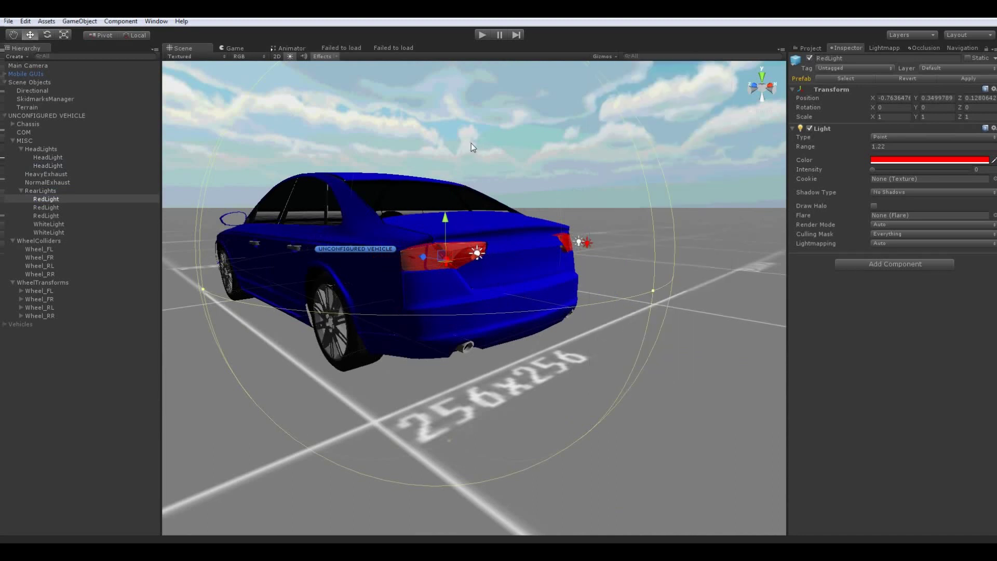
Preview the intensity of the rear lights and inspect the RedLight and WhiteLight objects at the back of the car
{"action": "left_click_drag", "start_coordinate": [873, 172], "coordinate": [897, 171]}
{"action": "scroll", "coordinate": [556, 205], "scroll_direction": "down", "scroll_amount": 6}
{"action": "key", "text": "e"}
{"action": "right_click_drag", "start_coordinate": [556, 205], "coordinate": [543, 205]}
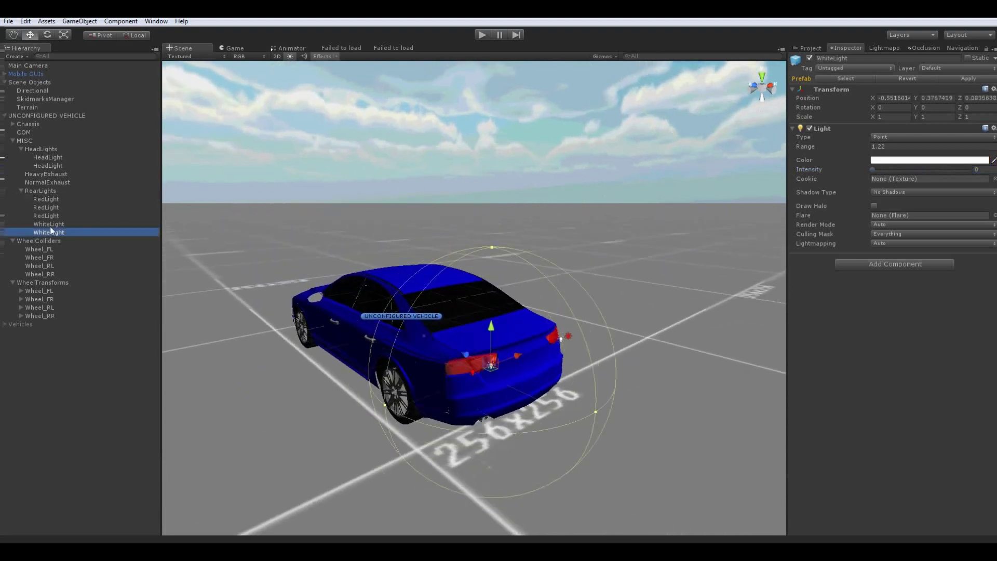
{"action": "left_click", "coordinate": [46, 216]}
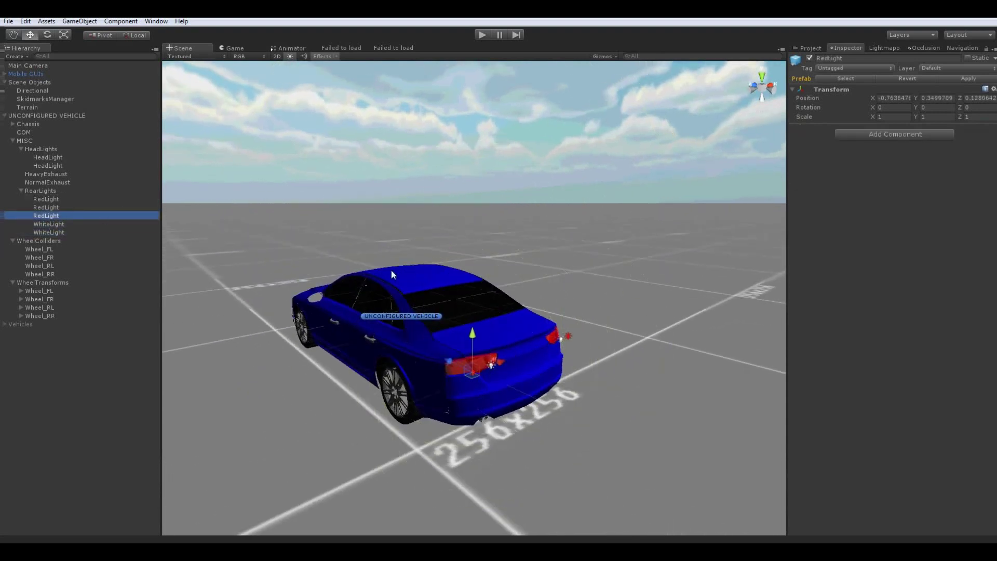
{"action": "right_click_drag", "start_coordinate": [392, 270], "coordinate": [389, 271]}
Set the Head Lights, Brake Lights and Reverse Lights sizes to 2 in UNCONFIGURED VEHICLE's Light Settings
{"action": "left_click", "coordinate": [24, 116]}
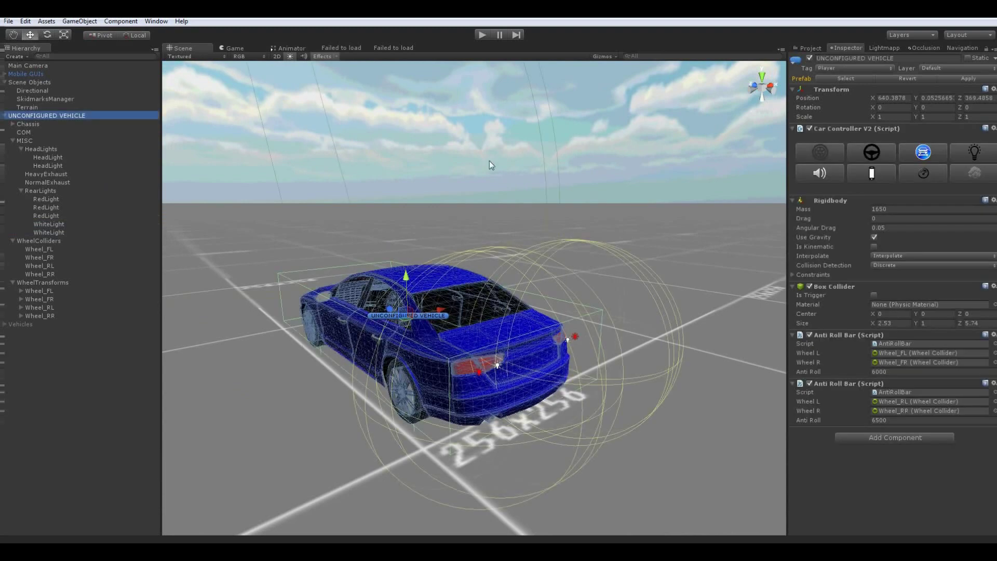
{"action": "left_click", "coordinate": [977, 154]}
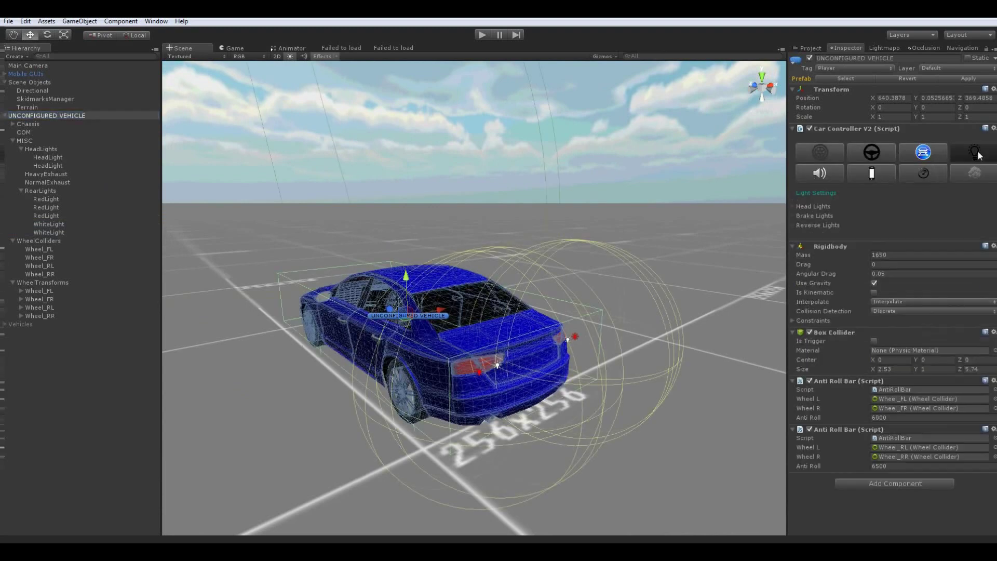
{"action": "left_click", "coordinate": [795, 207]}
{"action": "type", "text": "2"}
{"action": "key", "text": "Return"}
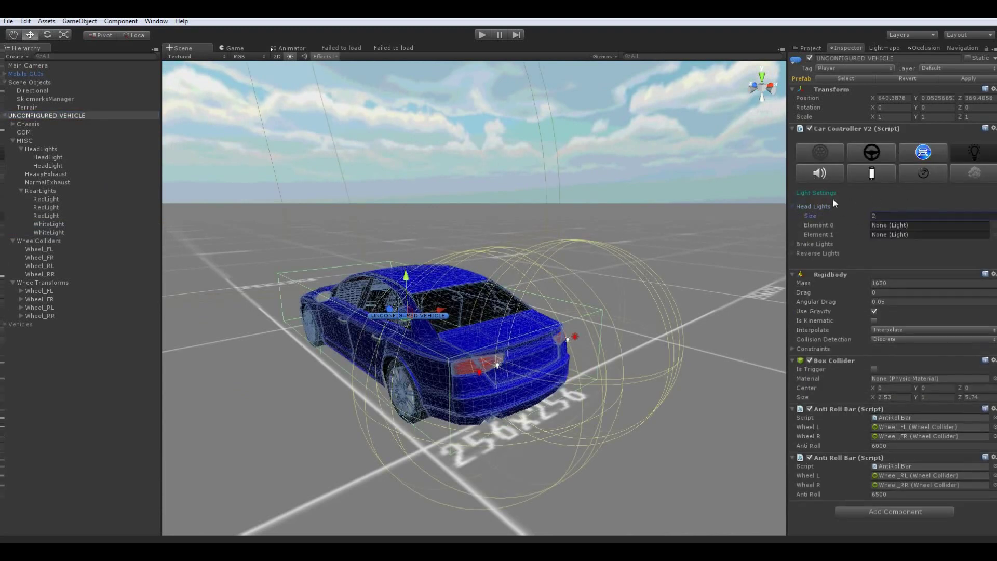
{"action": "left_click", "coordinate": [793, 244]}
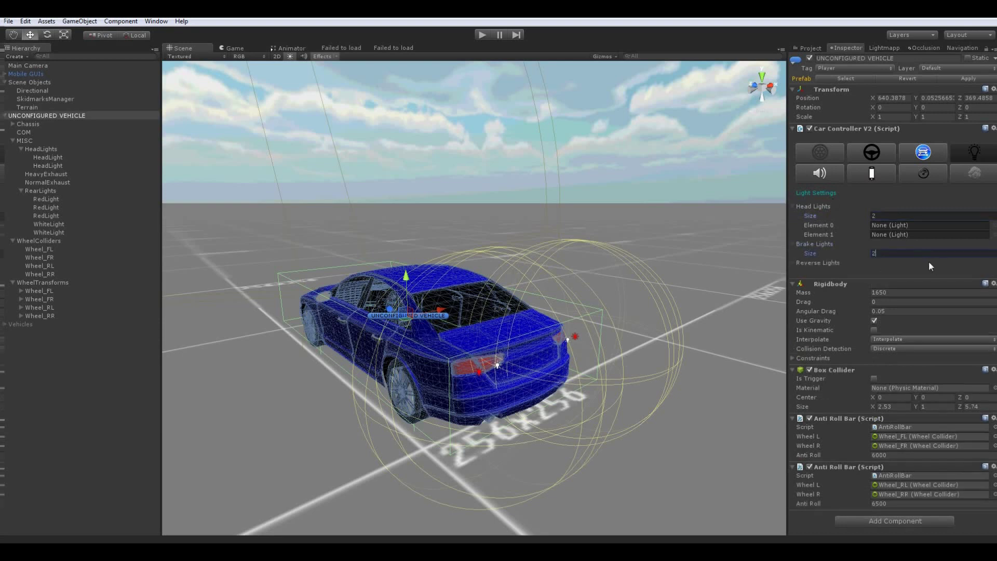
{"action": "key", "text": "Return"}
{"action": "left_click", "coordinate": [794, 282]}
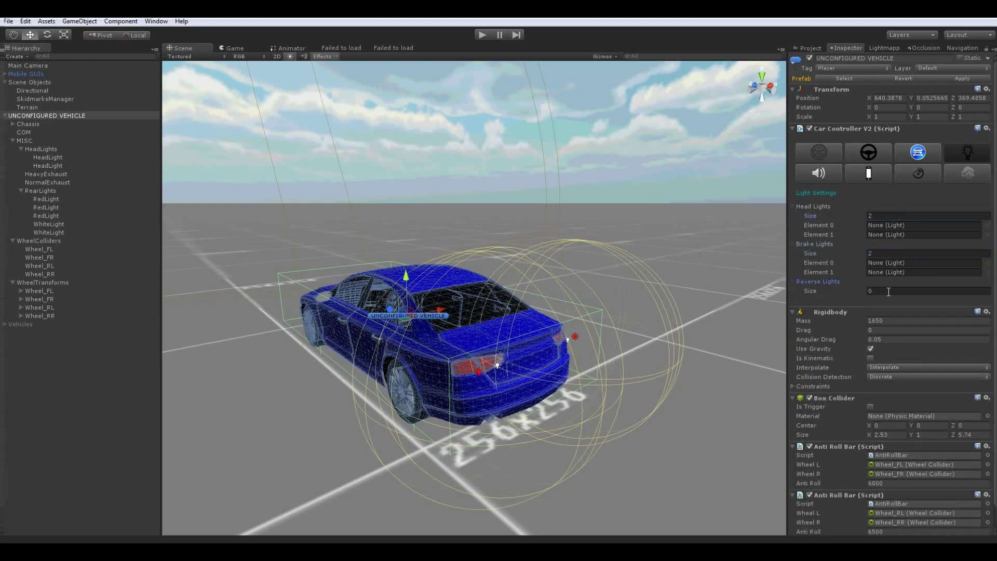
{"action": "key", "text": "Return"}
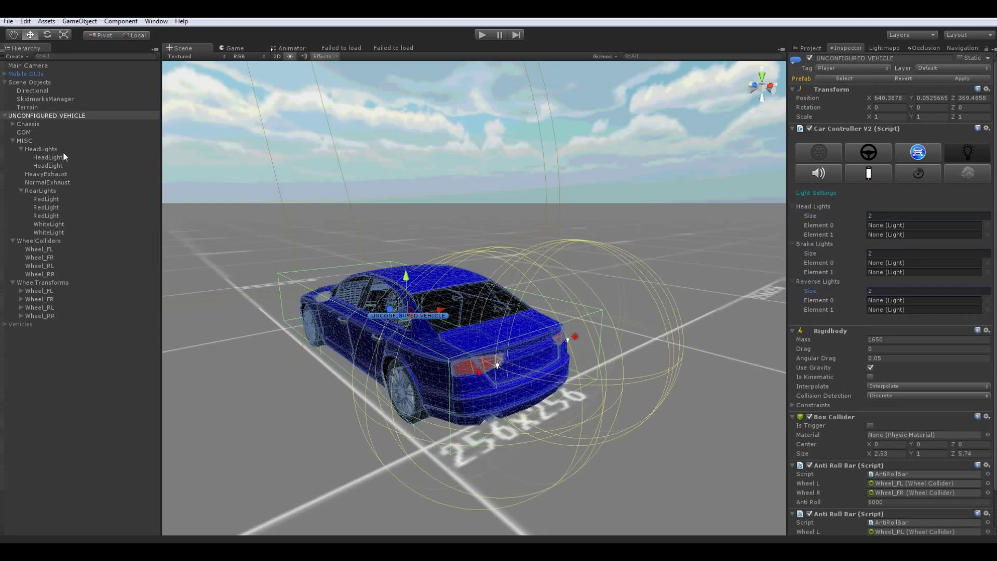
Fill the Head Lights, Brake Lights and Reverse Lights elements with HeadLight, RedLight and WhiteLight objects, two of each
{"action": "left_click_drag", "start_coordinate": [879, 226], "coordinate": [878, 225]}
{"action": "left_click", "coordinate": [48, 162]}
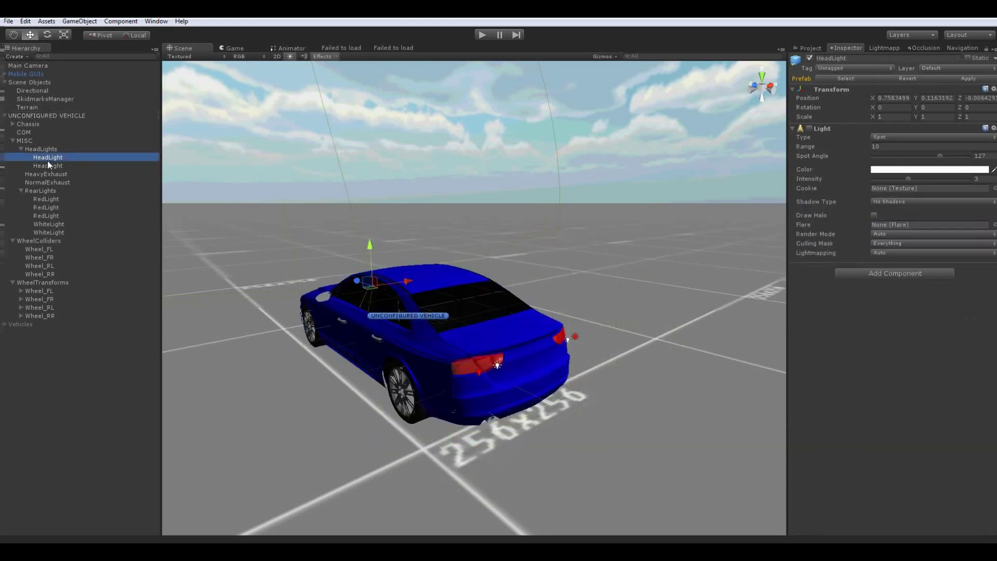
{"action": "left_click", "coordinate": [35, 117]}
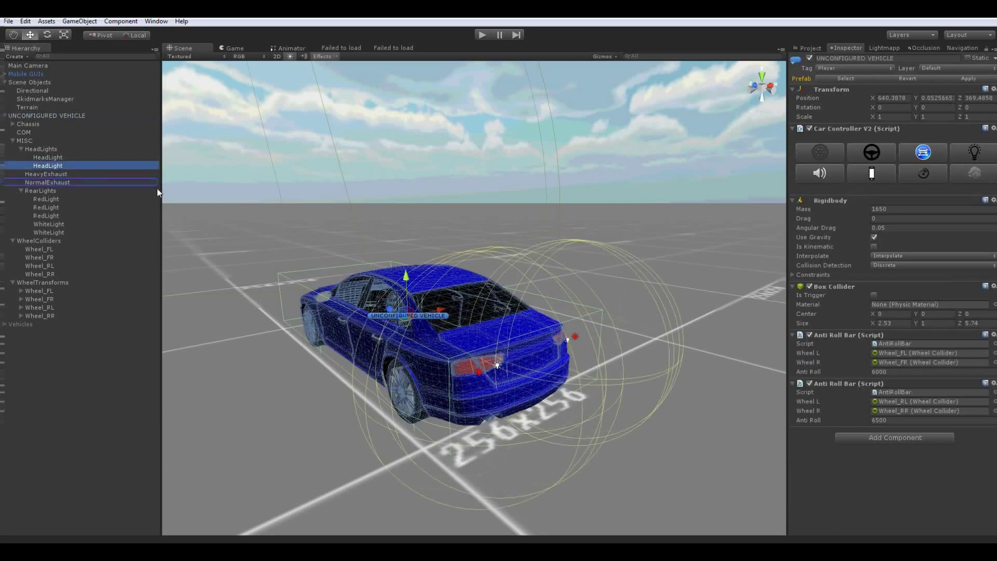
{"action": "left_click", "coordinate": [929, 154]}
{"action": "left_click", "coordinate": [928, 154]}
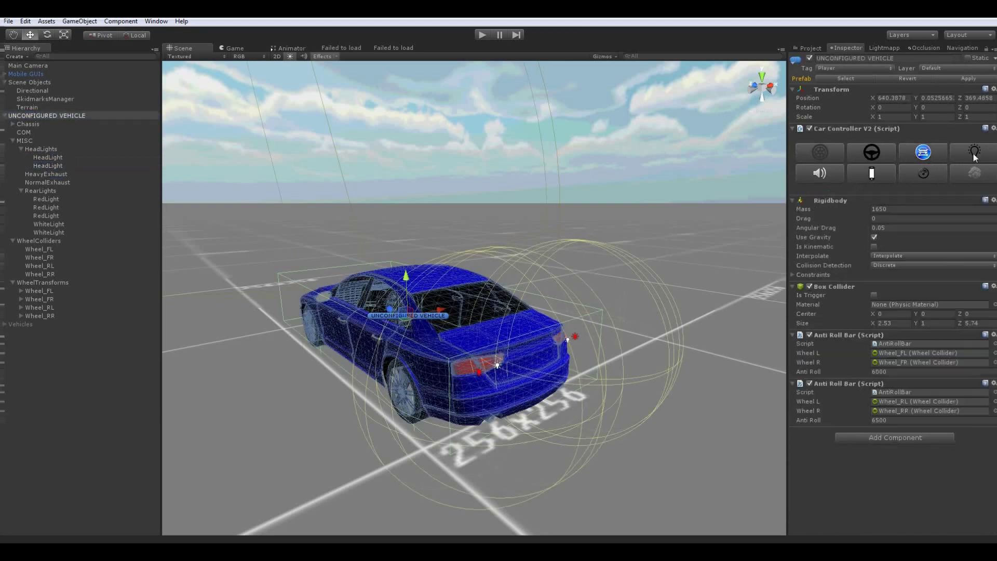
{"action": "left_click", "coordinate": [972, 155]}
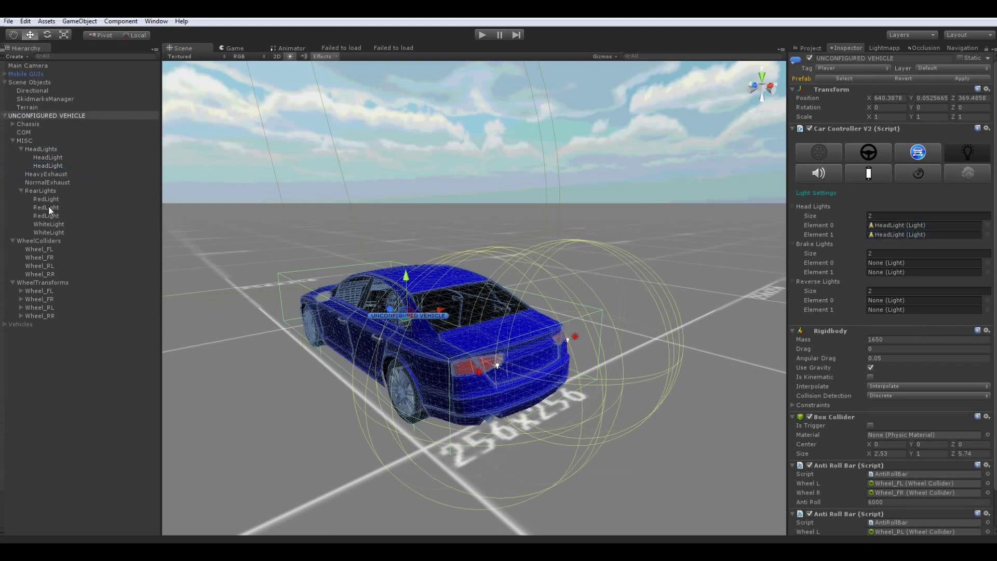
{"action": "left_click_drag", "start_coordinate": [43, 199], "coordinate": [880, 273]}
{"action": "left_click_drag", "start_coordinate": [43, 223], "coordinate": [888, 303]}
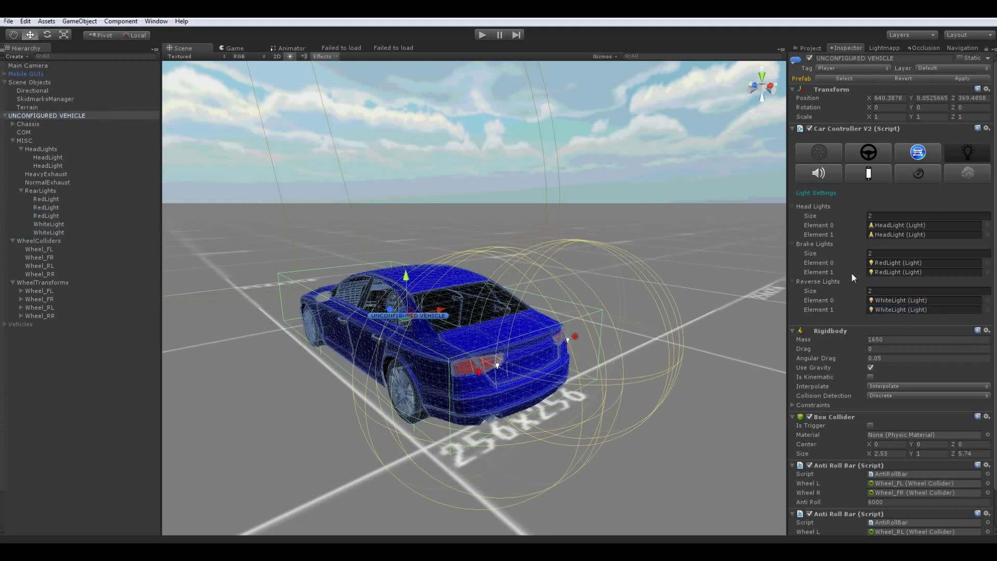
Test the head, brake and reverse lights in play mode by accelerating, braking and reversing the car, then stop playback
{"action": "left_click", "coordinate": [482, 34]}
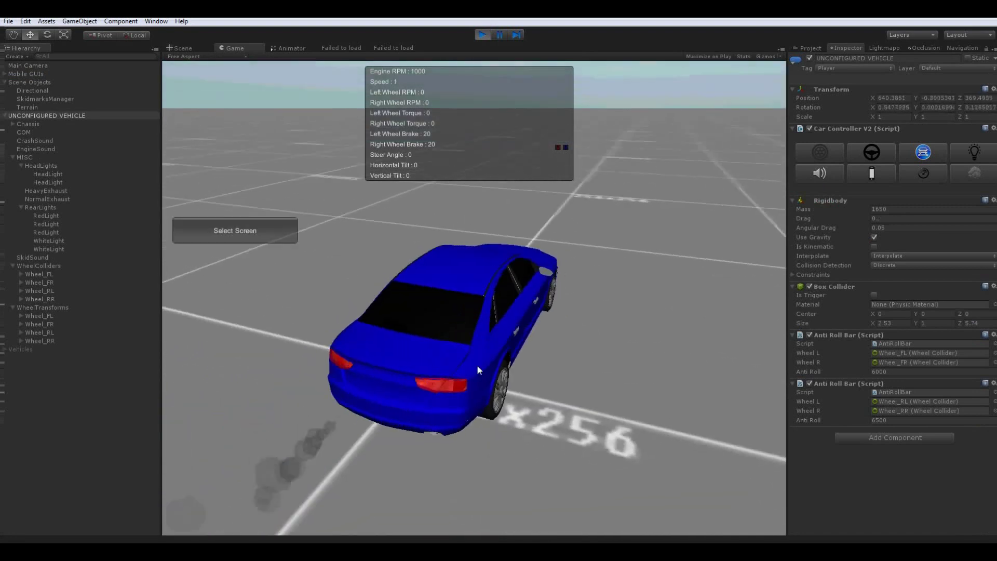
{"action": "key", "text": "w"}
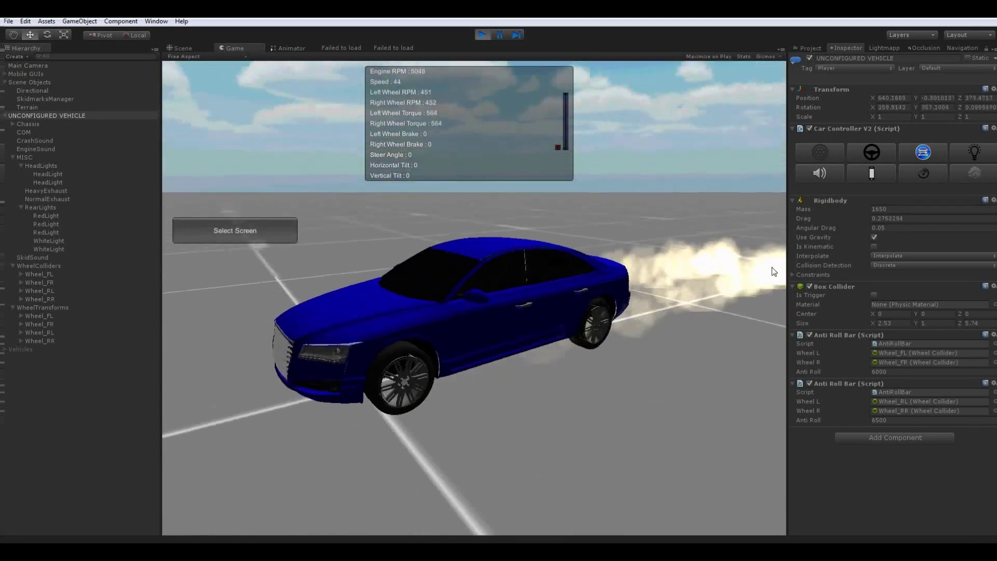
{"action": "key", "text": "s"}
{"action": "key", "text": "d"}
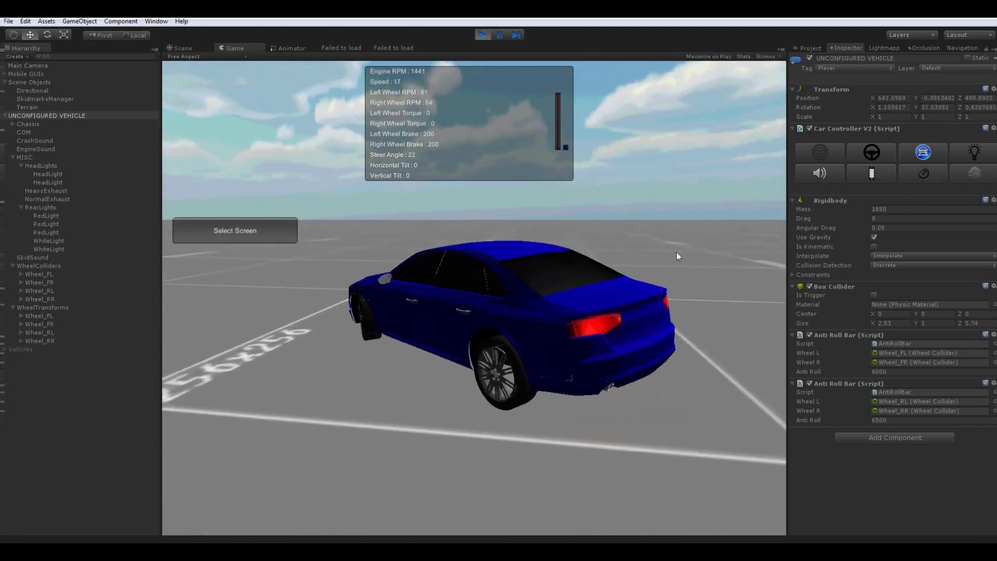
{"action": "key", "text": "Up"}
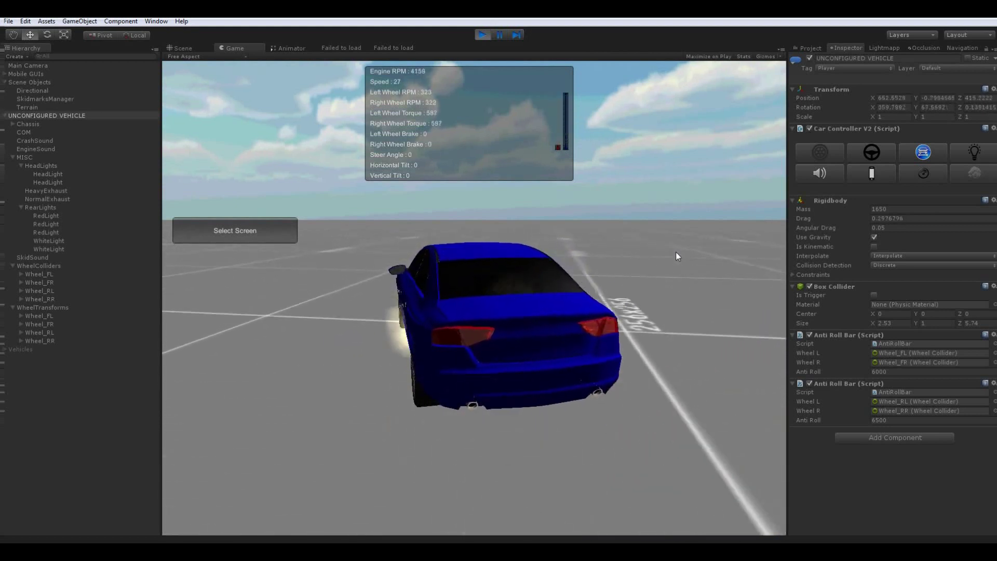
{"action": "key", "text": "Down"}
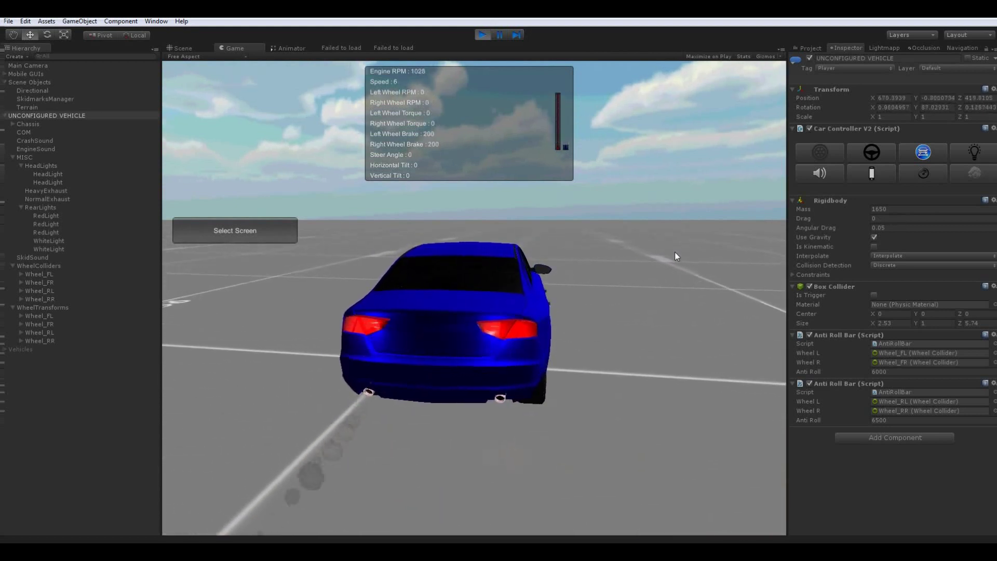
{"action": "key", "text": "Down"}
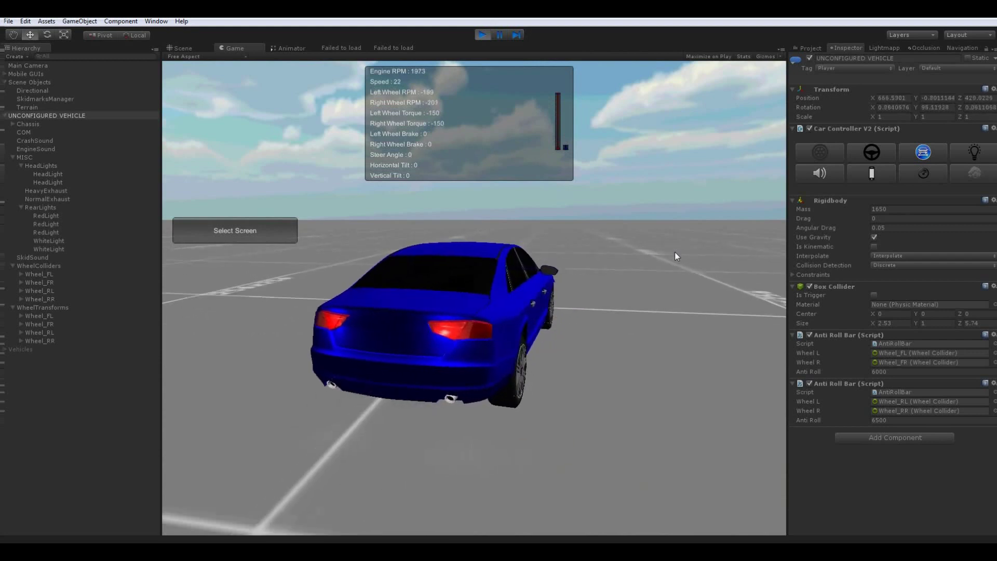
{"action": "key", "text": "Up"}
{"action": "left_click_drag", "start_coordinate": [675, 252], "coordinate": [463, 248]}
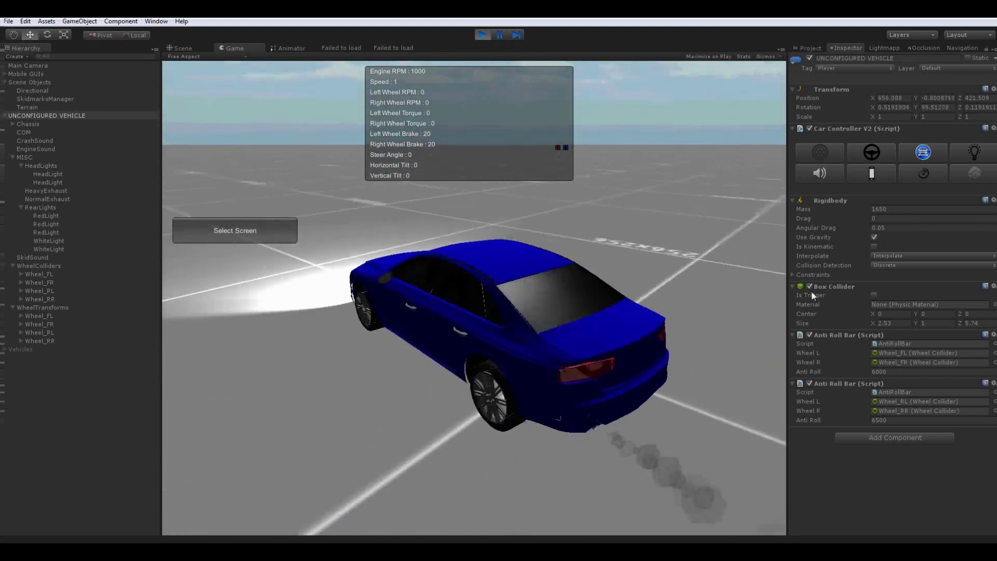
{"action": "left_click", "coordinate": [482, 37]}
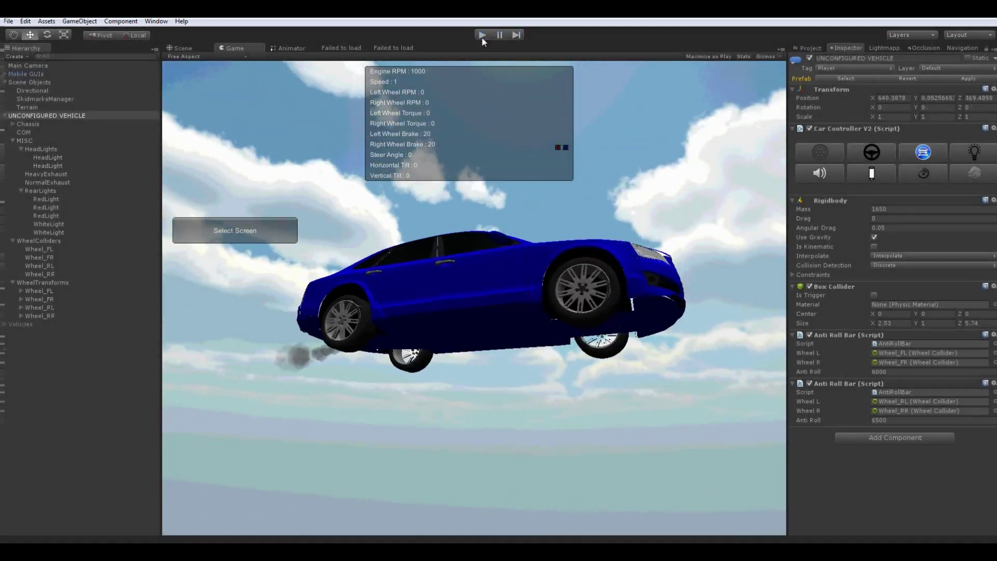
Enable Dash Board in the Dashboard Settings and assign the SpeedOmeter and SpeedOmeterNeedle textures to the Speed OMeter fields
{"action": "left_click", "coordinate": [926, 177]}
{"action": "left_click", "coordinate": [875, 216]}
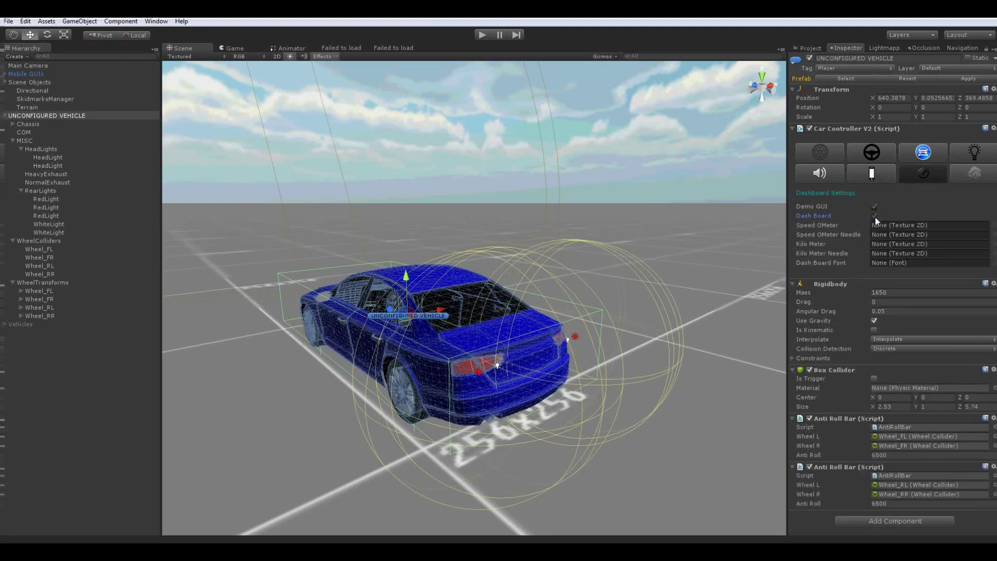
{"action": "left_click", "coordinate": [994, 224]}
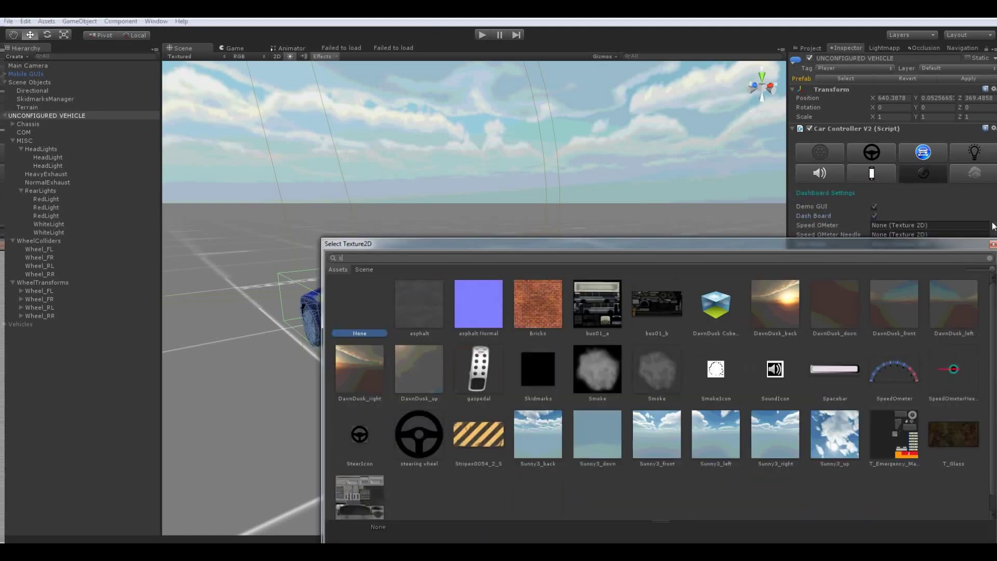
{"action": "type", "text": "spee"}
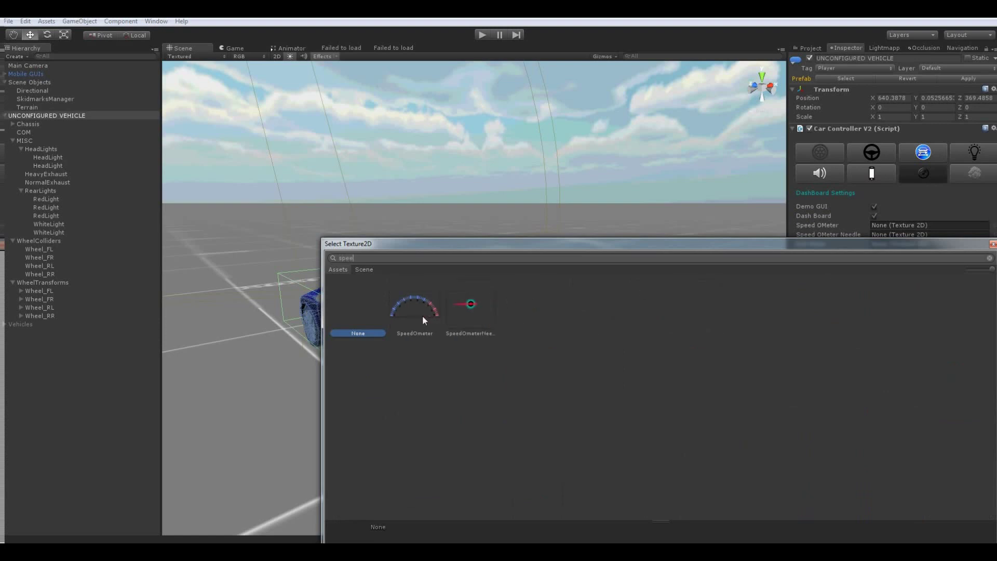
{"action": "double_click", "coordinate": [422, 316]}
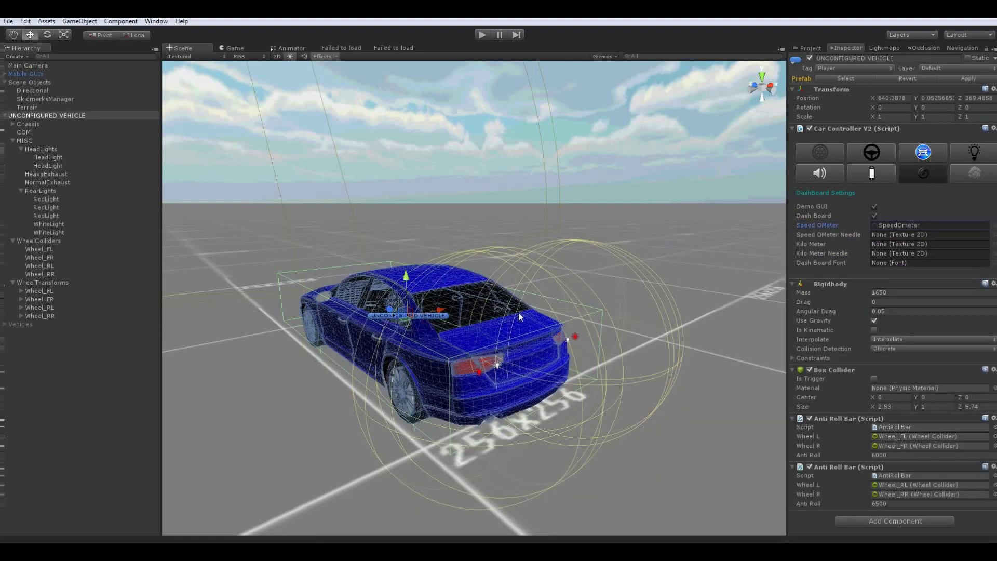
{"action": "left_click", "coordinate": [992, 236]}
{"action": "type", "text": "nee"}
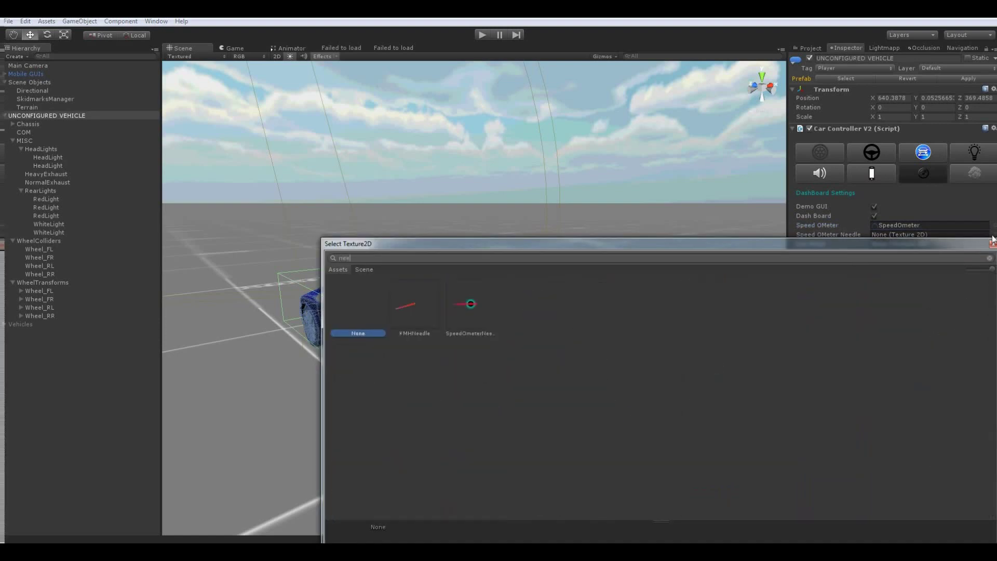
{"action": "double_click", "coordinate": [470, 306]}
Assign the KMH texture to Kilo Meter and the KMHNeedle texture to Kilo Meter Needle
{"action": "left_click", "coordinate": [994, 248]}
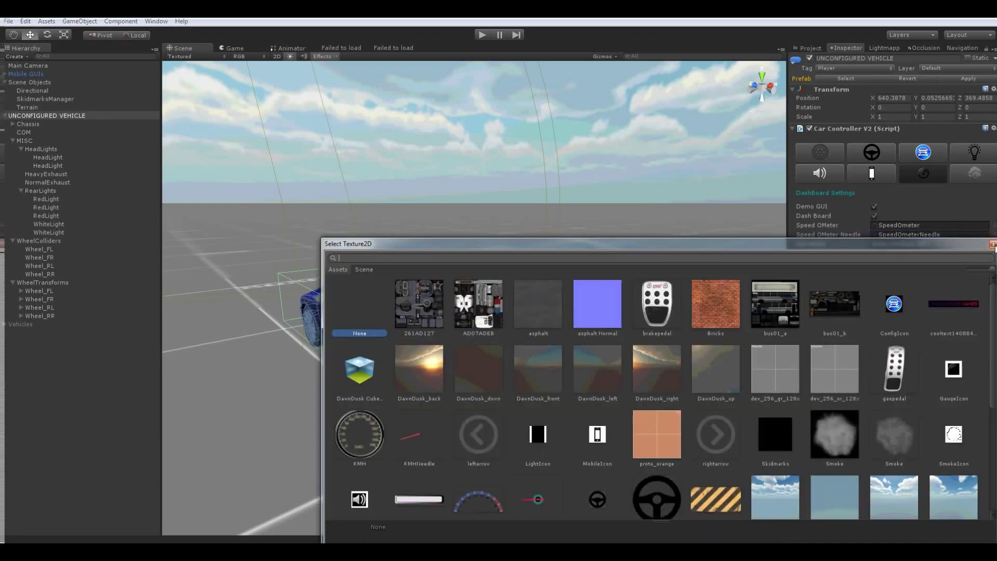
{"action": "type", "text": "ki"}
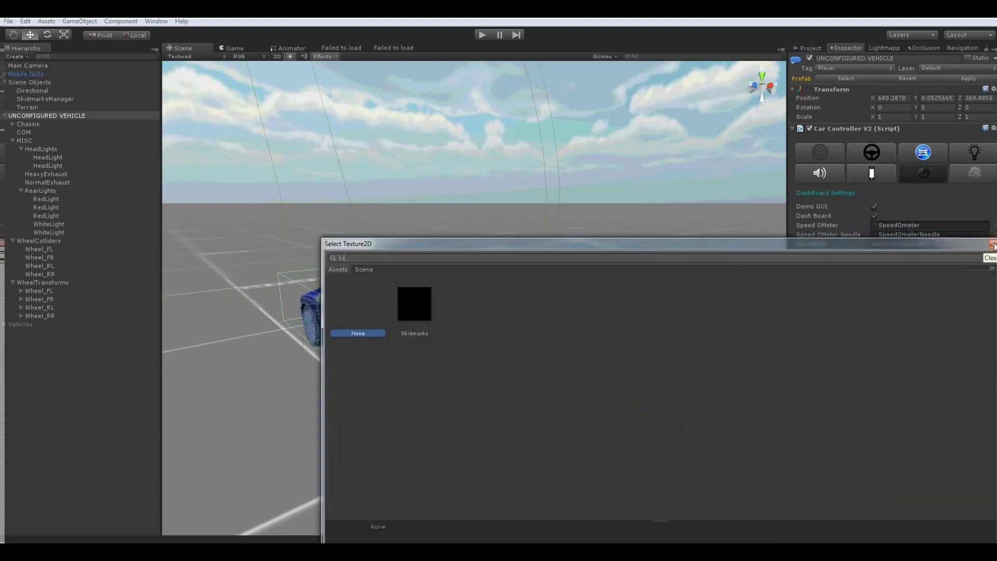
{"action": "key", "text": "BackSpace"}
{"action": "type", "text": "n"}
{"action": "key", "text": "BackSpace"}
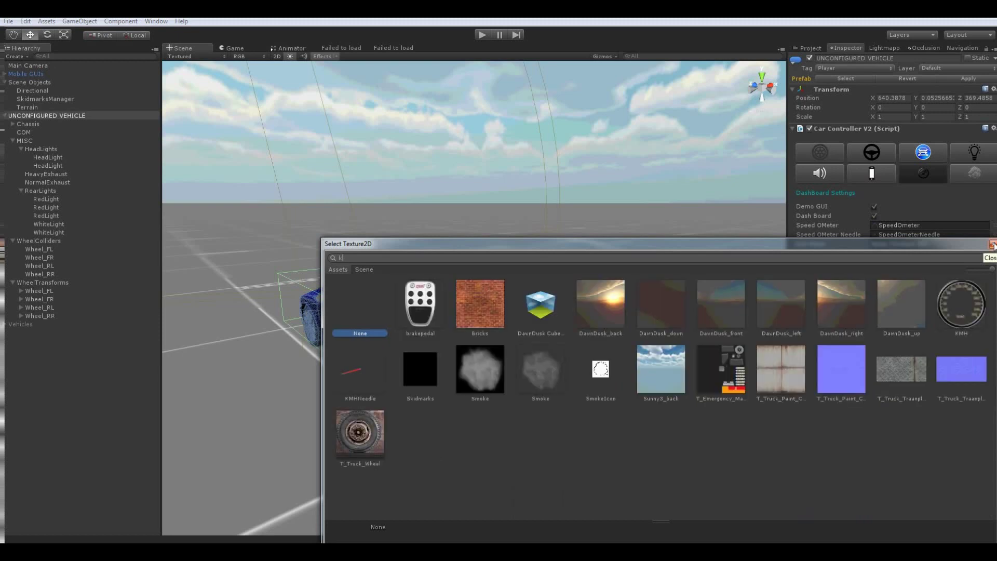
{"action": "type", "text": "m"}
{"action": "left_click_drag", "start_coordinate": [525, 248], "coordinate": [518, 277]}
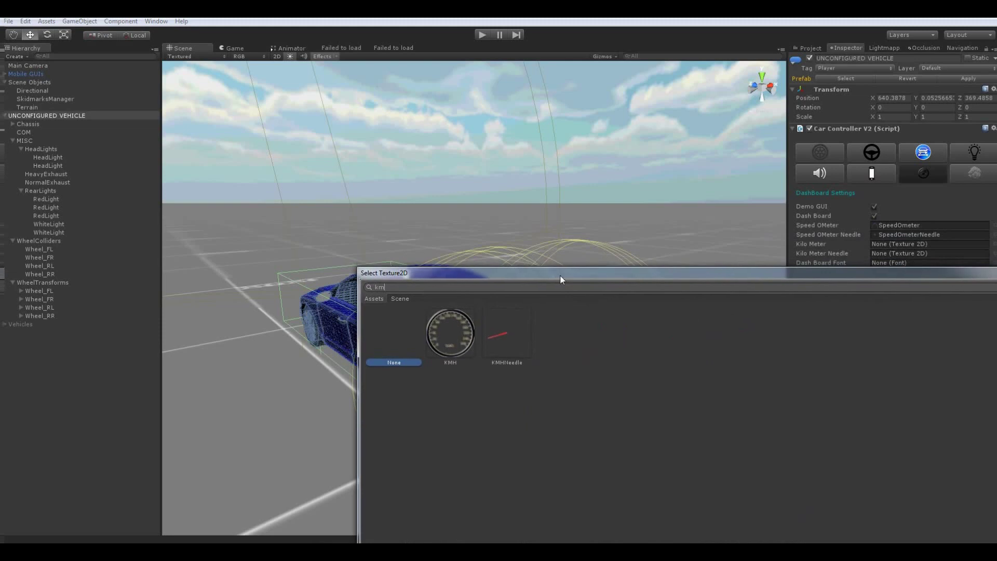
{"action": "double_click", "coordinate": [451, 347]}
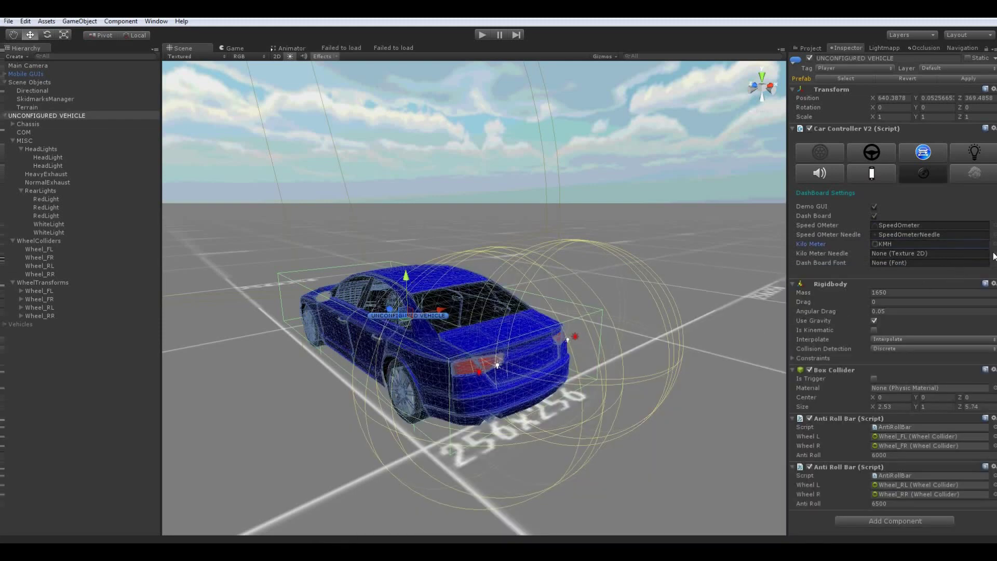
{"action": "left_click", "coordinate": [995, 255]}
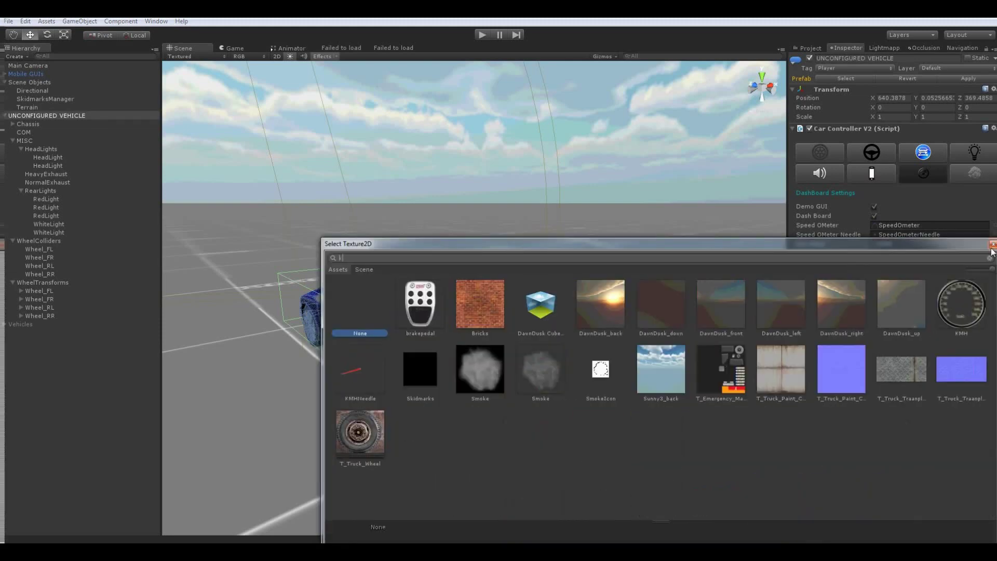
{"action": "type", "text": "km"}
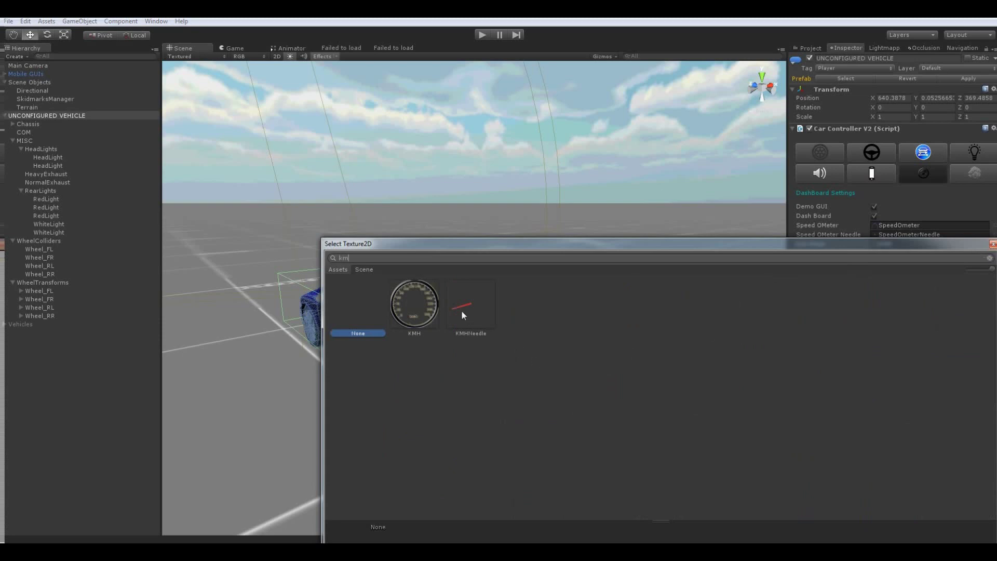
{"action": "double_click", "coordinate": [461, 310]}
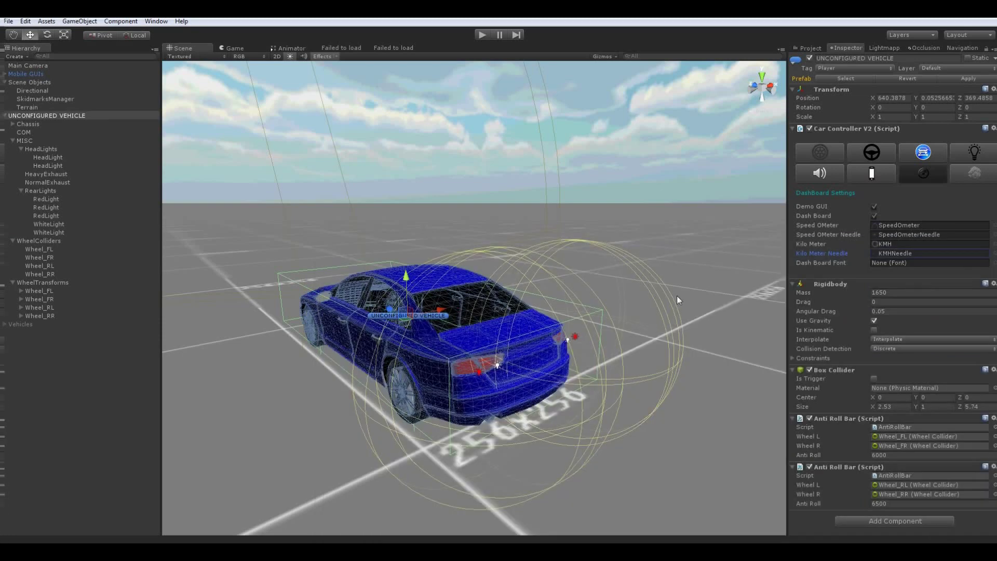
Set the Dash Board Font to DigitaldreamSkew
{"action": "left_click", "coordinate": [994, 263]}
{"action": "left_click", "coordinate": [428, 310]}
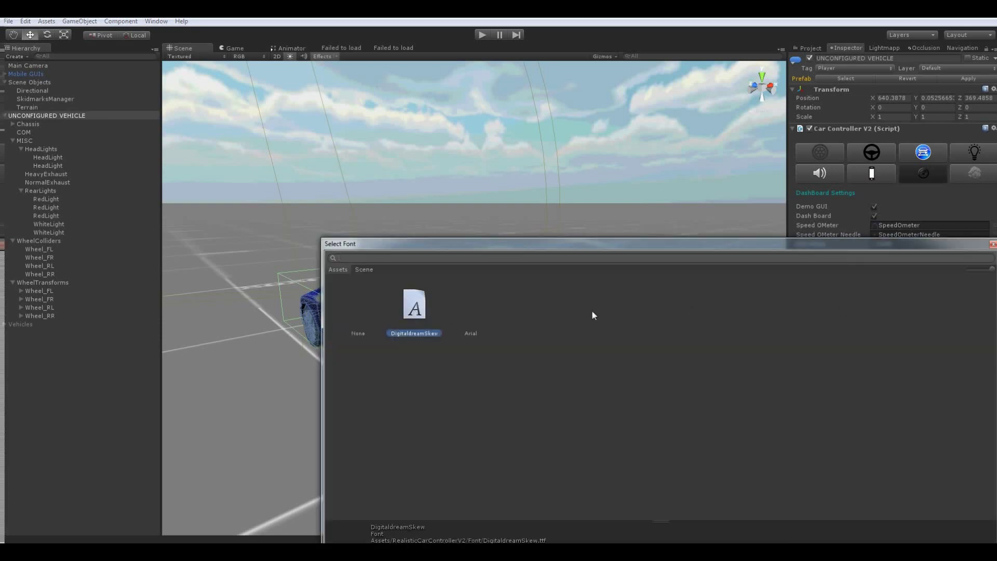
{"action": "left_click", "coordinate": [993, 245]}
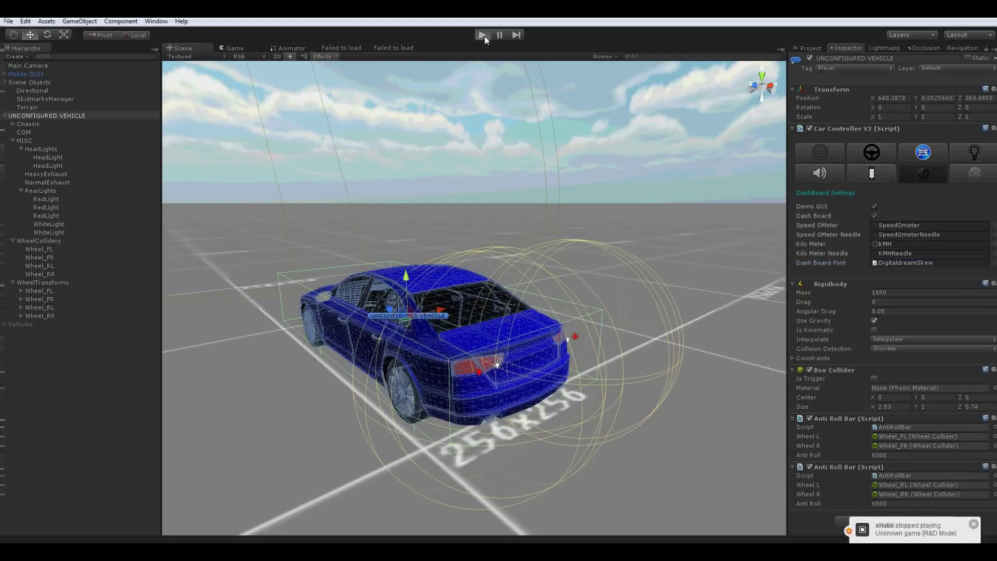
Run play mode, select the blue car and test the dashboard gauges while accelerating and steering to the right
{"action": "left_click", "coordinate": [483, 35]}
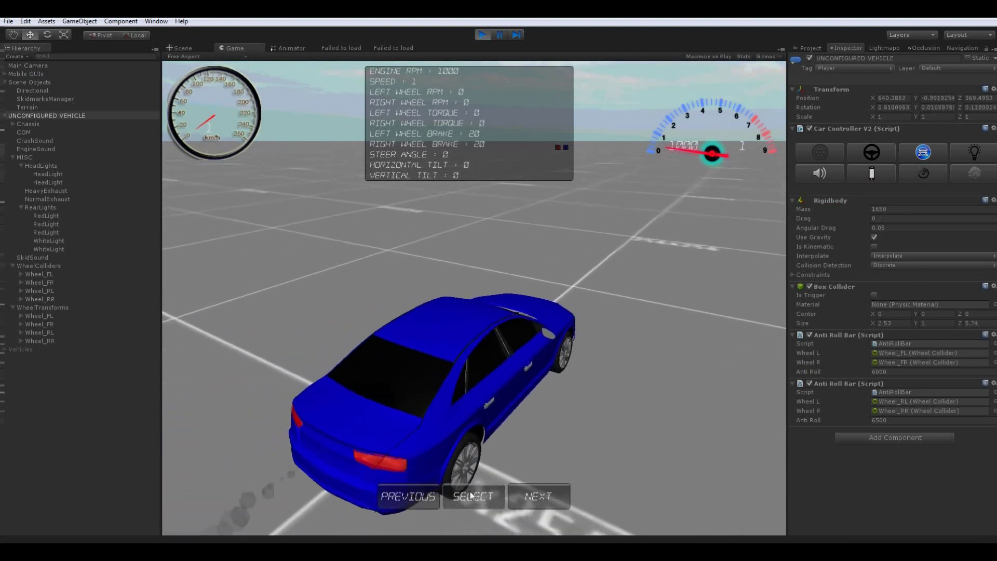
{"action": "left_click", "coordinate": [471, 497]}
{"action": "key", "text": "Up"}
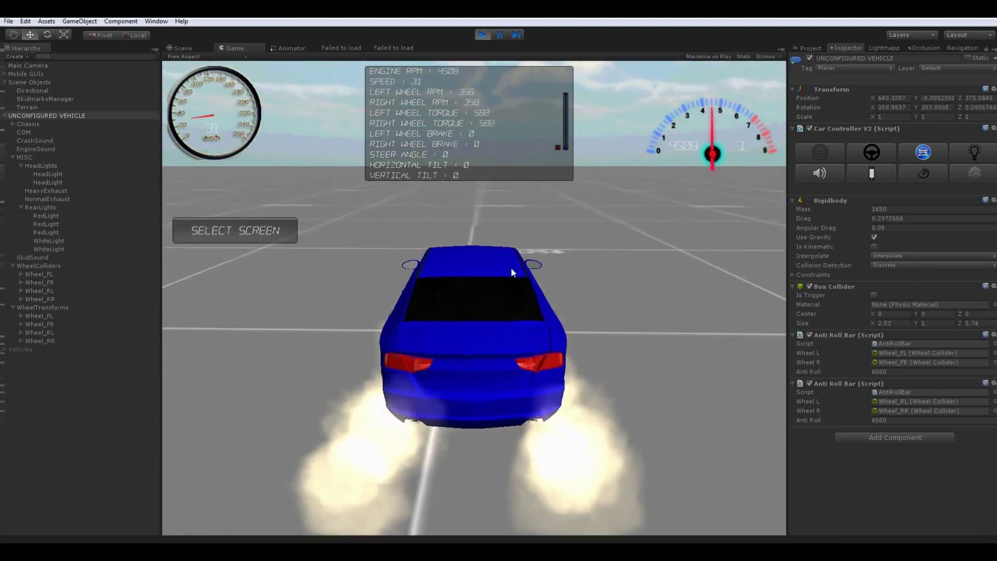
{"action": "key", "text": "c"}
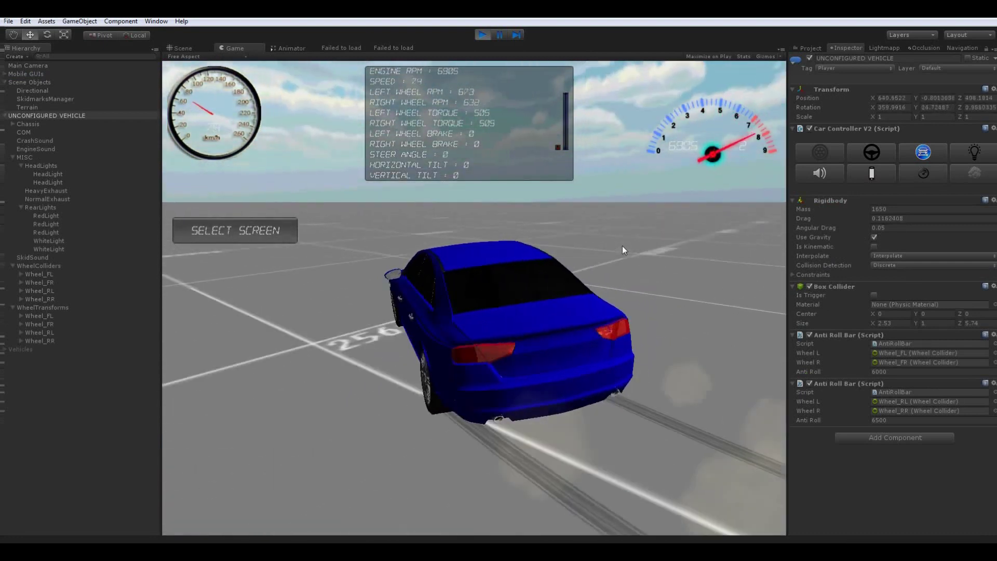
{"action": "key", "text": "Right"}
{"action": "key", "text": "Up"}
{"action": "key", "text": "Up"}
{"action": "key", "text": "Up"}
{"action": "key", "text": "Right"}
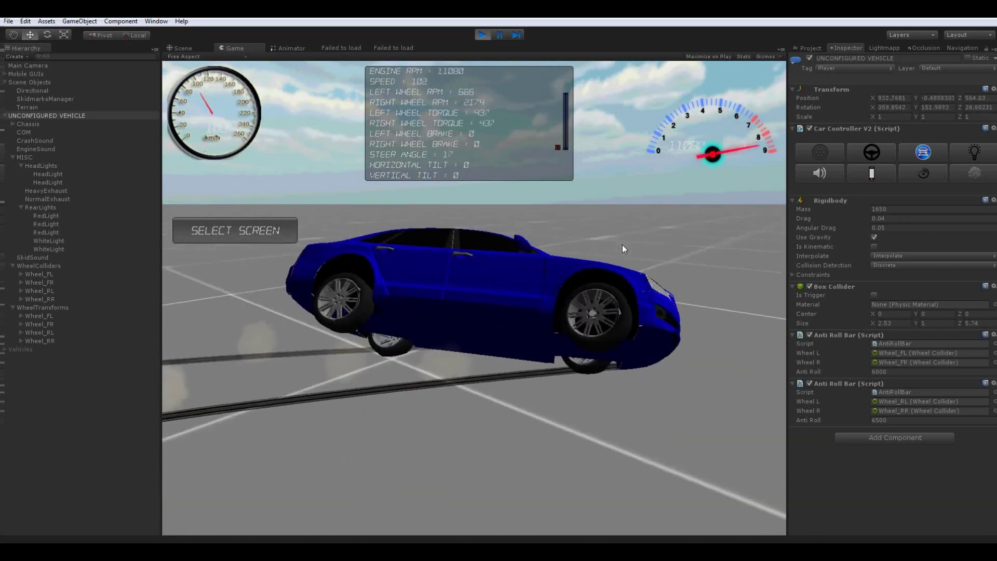
{"action": "key", "text": "Up"}
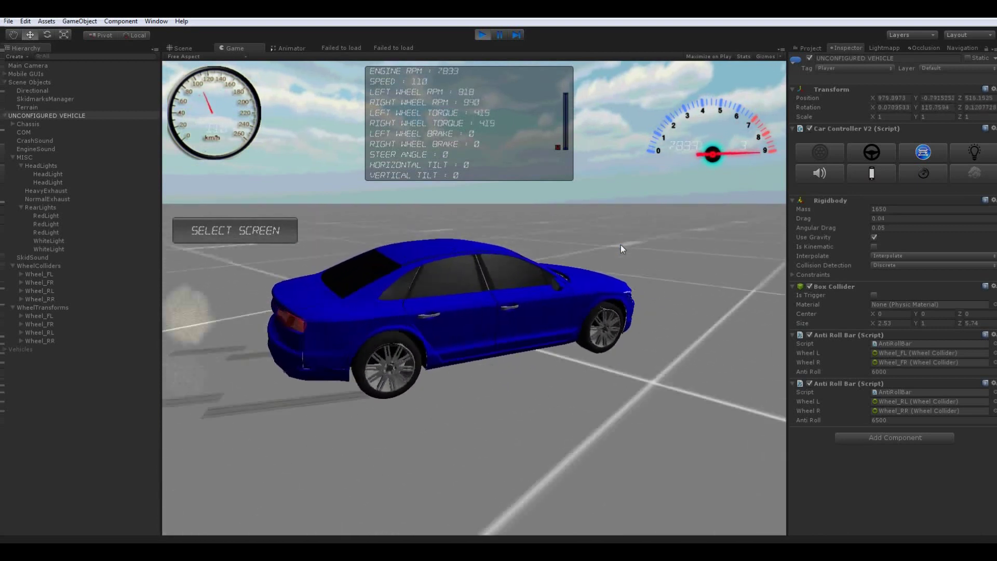
{"action": "key", "text": "Up"}
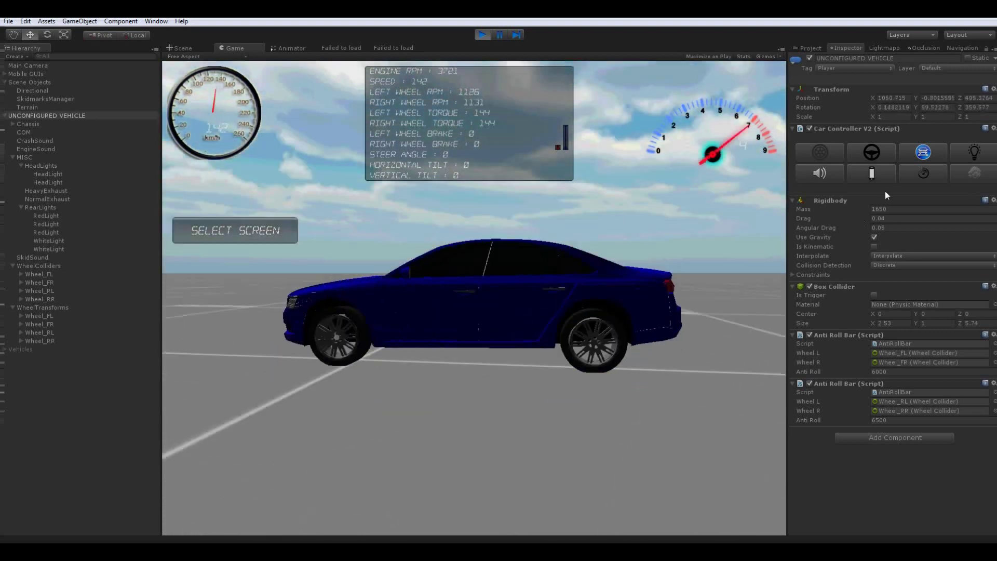
Show the car's Configurations during play mode and test its steering to the left, acceleration and braking
{"action": "left_click", "coordinate": [921, 154]}
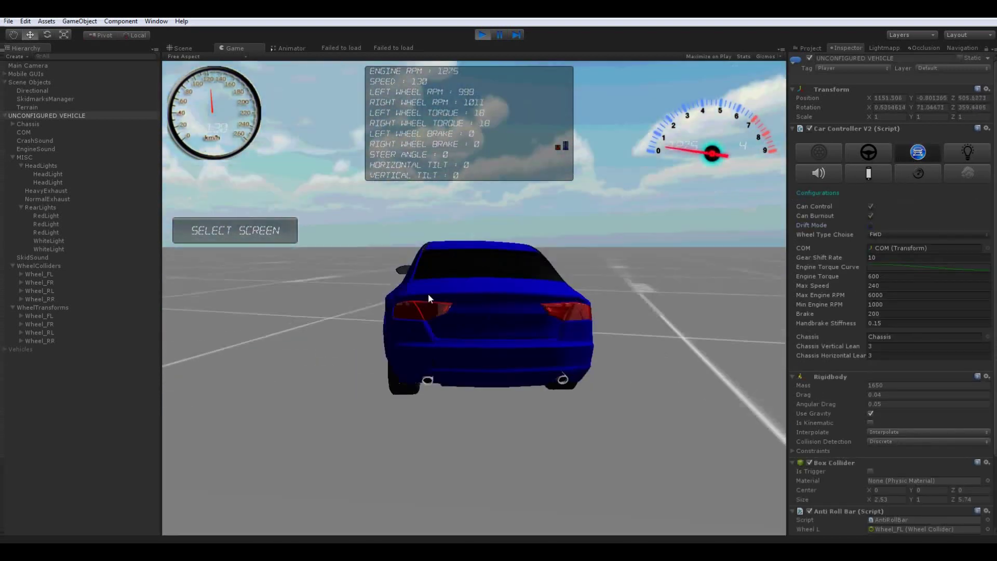
{"action": "key", "text": "Up"}
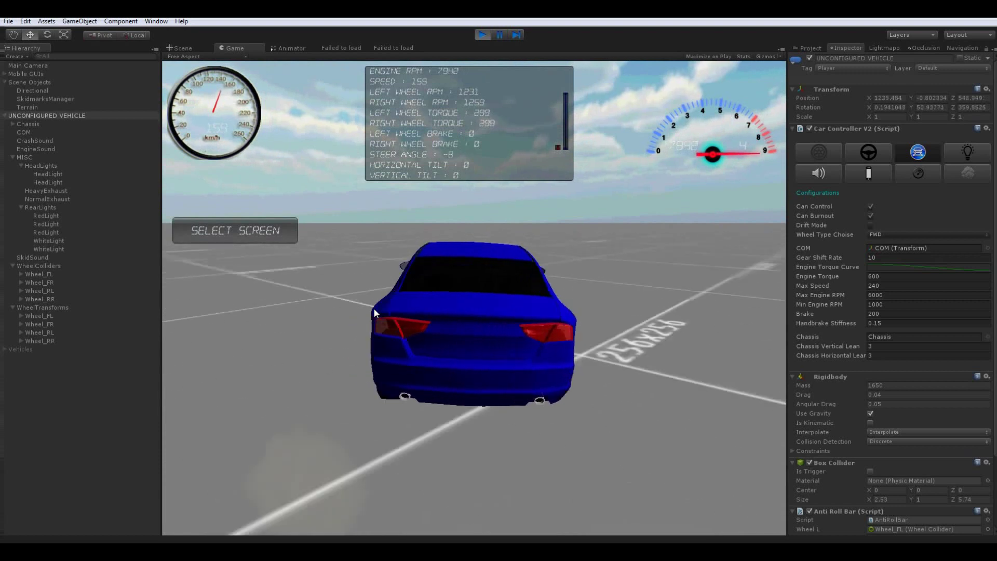
{"action": "key", "text": "Up"}
{"action": "key", "text": "Left"}
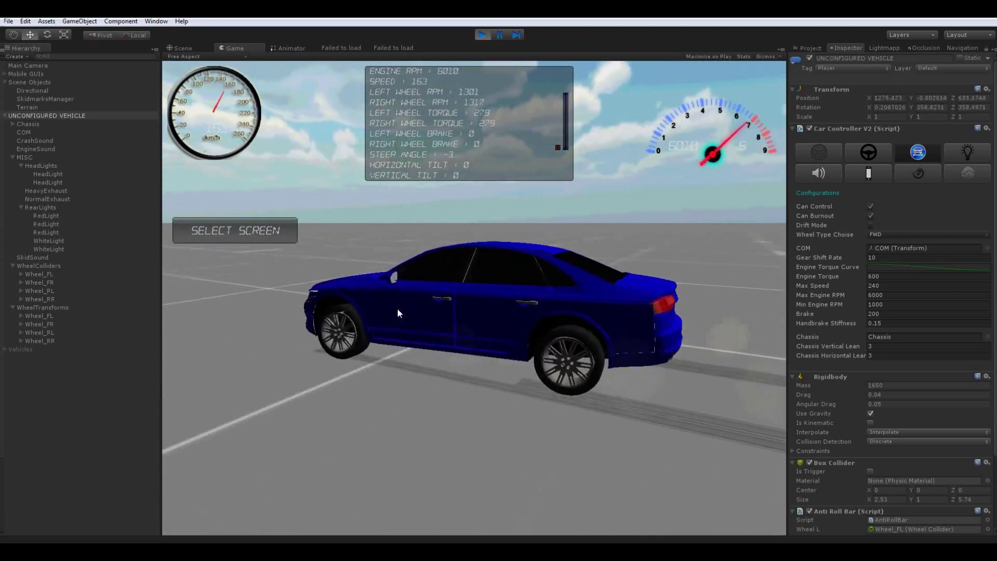
{"action": "key", "text": "Up"}
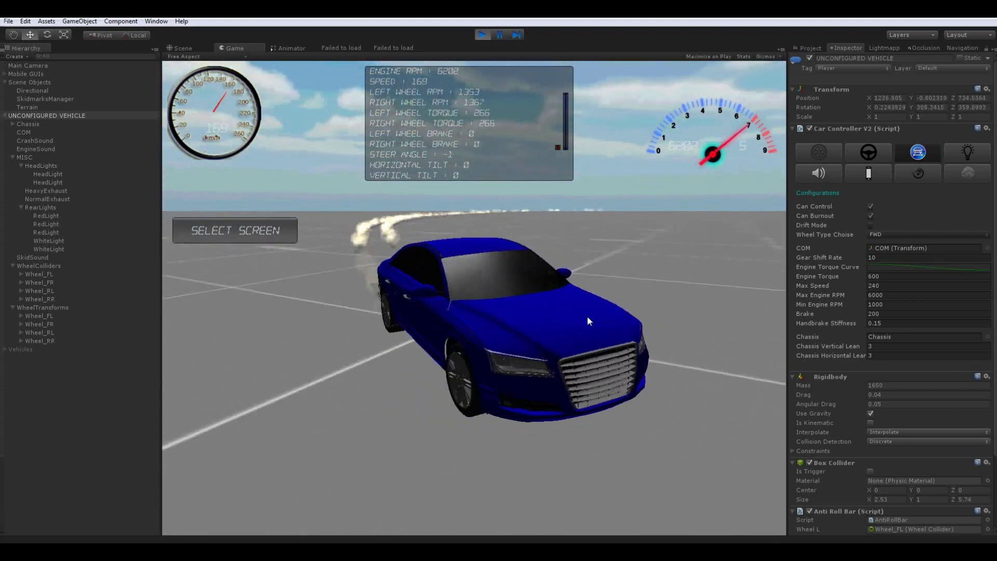
{"action": "key", "text": "Down"}
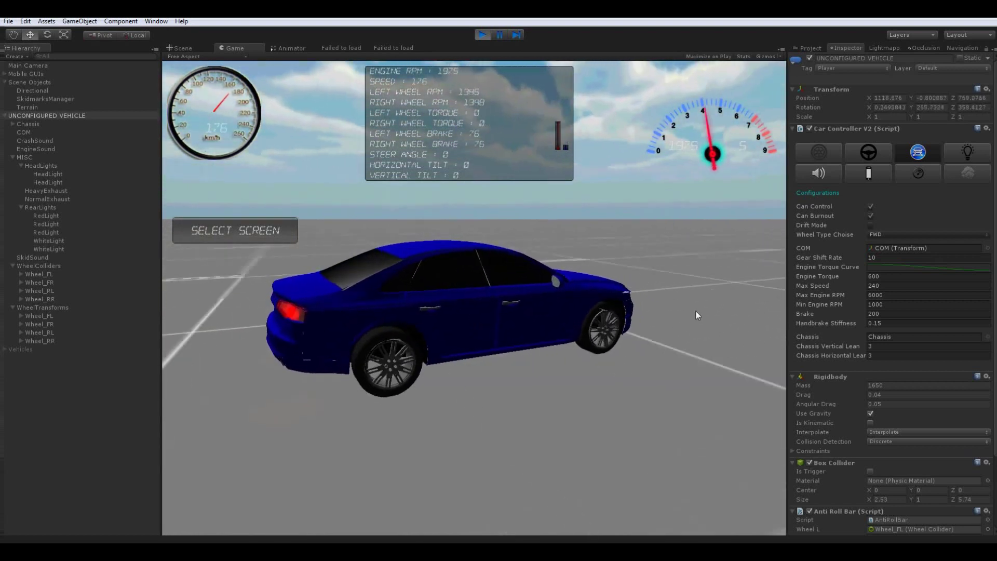
{"action": "key", "text": "Down"}
{"action": "key", "text": "Left"}
{"action": "key", "text": "Down"}
{"action": "key", "text": "Left"}
{"action": "key", "text": "Down"}
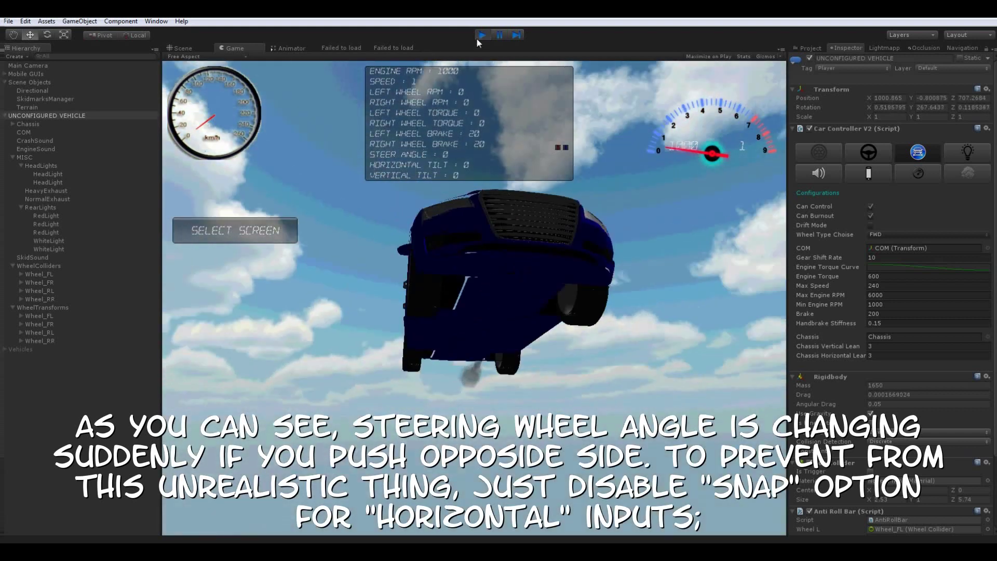
Stop play mode and disable Snap for the first Horizontal and Vertical axes in the project's Input settings
{"action": "left_click", "coordinate": [478, 37]}
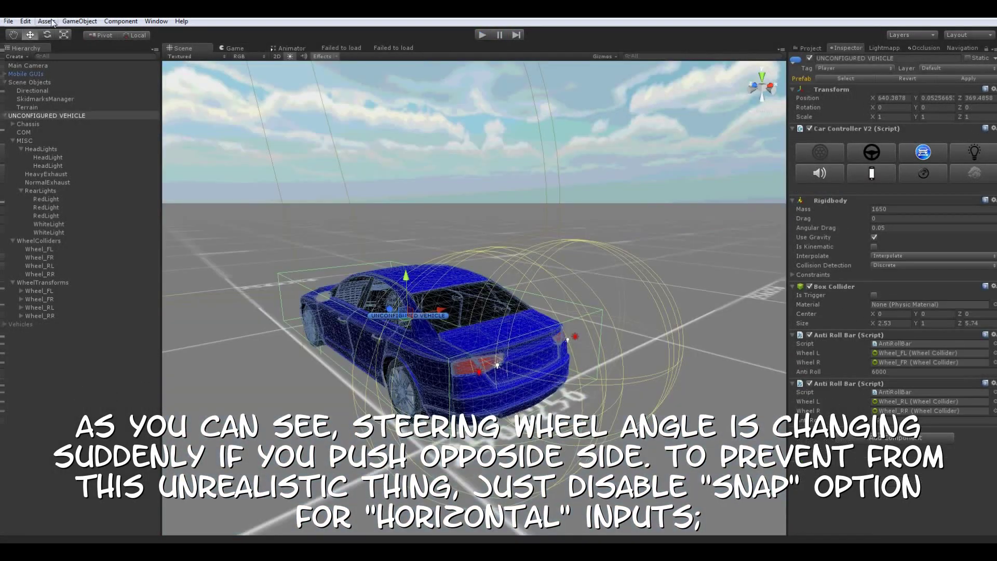
{"action": "left_click", "coordinate": [25, 21]}
{"action": "mouse_move", "coordinate": [78, 246]}
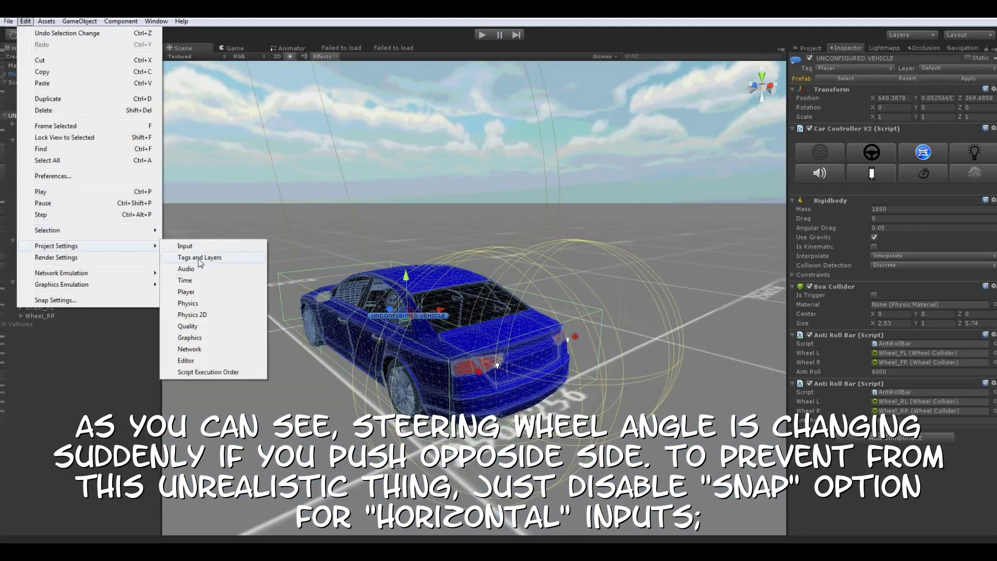
{"action": "left_click", "coordinate": [188, 246]}
{"action": "left_click", "coordinate": [793, 83]}
{"action": "left_click", "coordinate": [799, 101]}
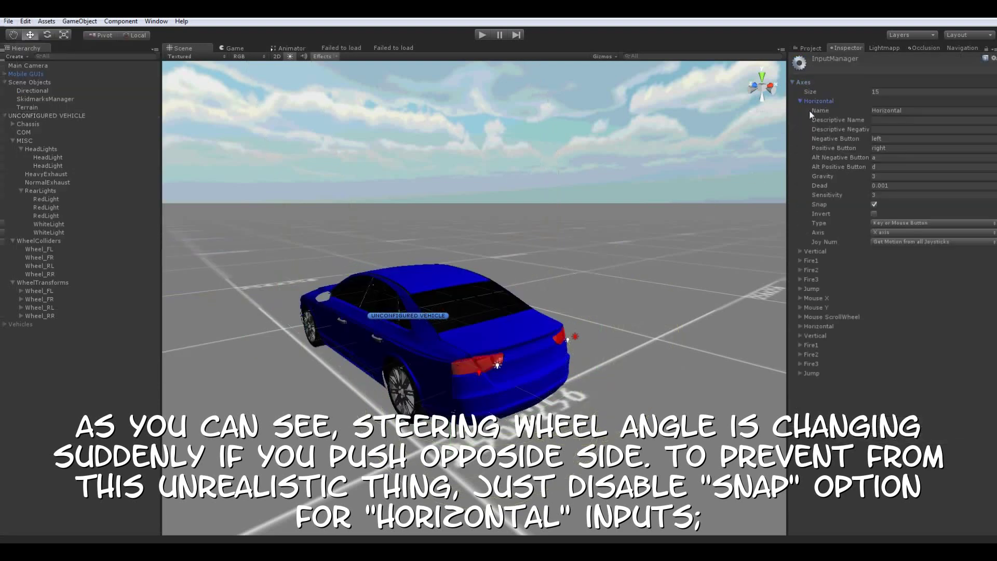
{"action": "left_click", "coordinate": [875, 204]}
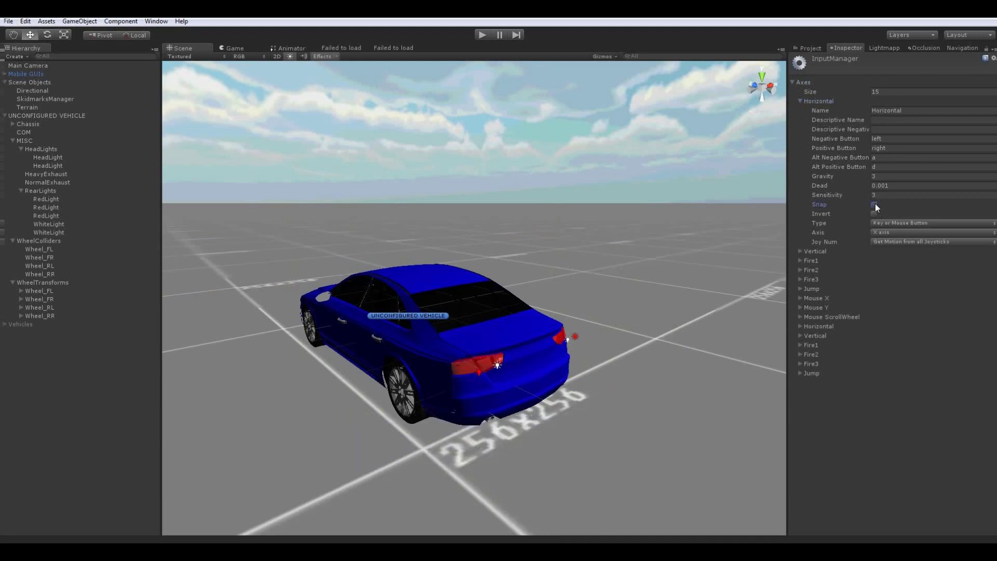
{"action": "left_click", "coordinate": [800, 251]}
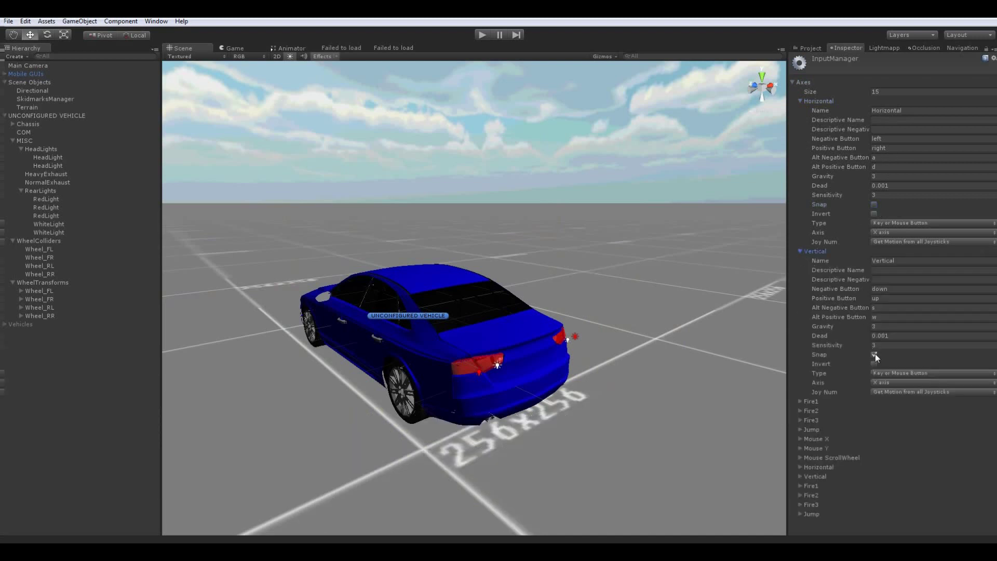
Run play mode and test the car's steering by alternating repeatedly between left and right
{"action": "left_click", "coordinate": [482, 36]}
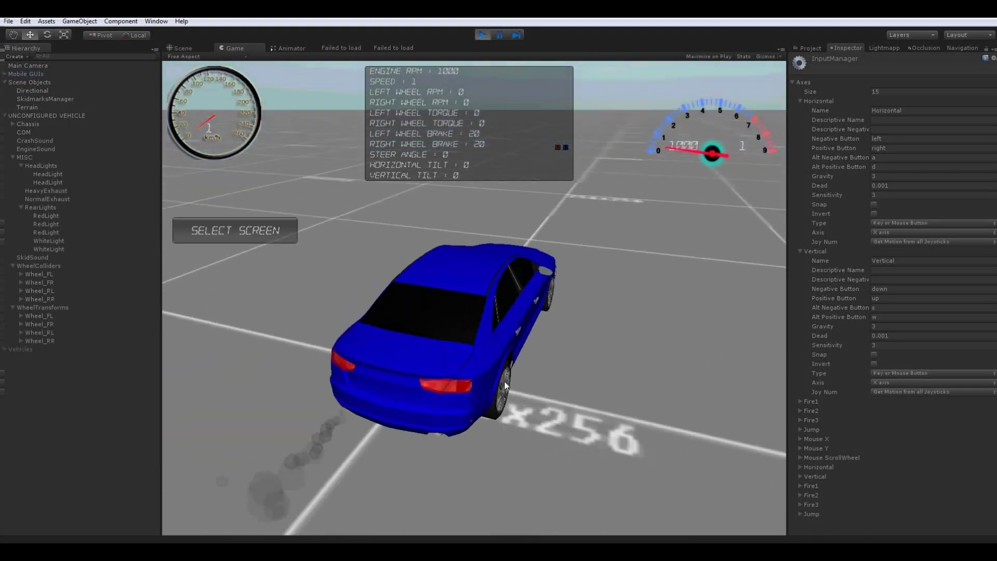
{"action": "key", "text": "a"}
{"action": "key", "text": "d"}
{"action": "key", "text": "a"}
{"action": "key", "text": "d"}
{"action": "key", "text": "a"}
{"action": "key", "text": "d"}
Test the car's throttle and brake response, including a turn to the right under acceleration, and stop play mode
{"action": "key", "text": "w"}
{"action": "key", "text": "s"}
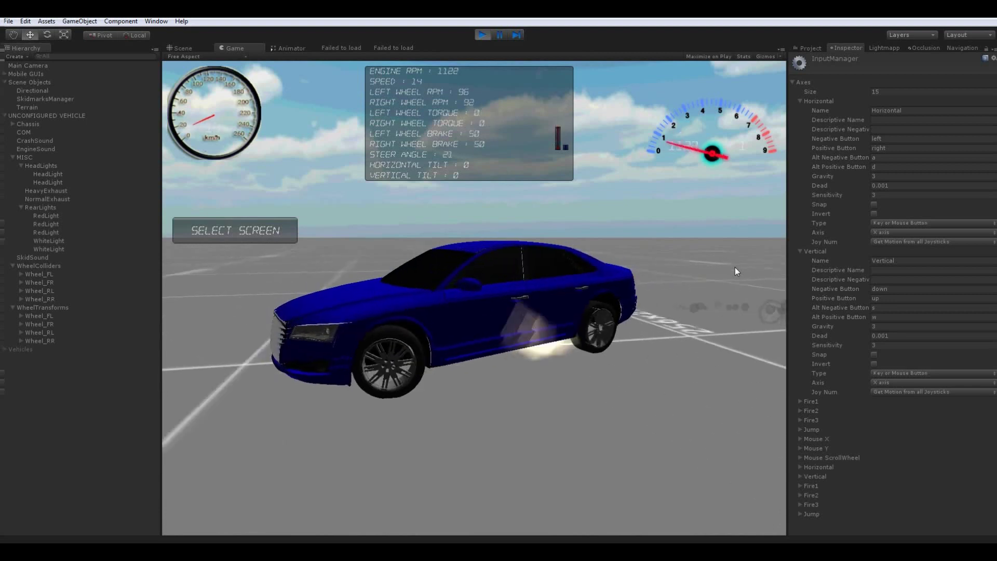
{"action": "key", "text": "w"}
{"action": "key", "text": "d"}
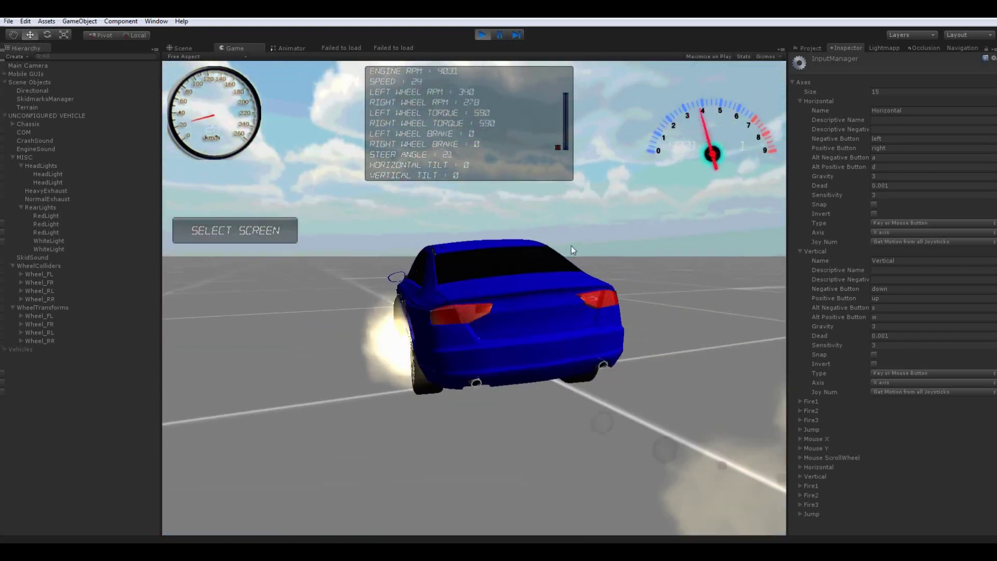
{"action": "key", "text": "s"}
{"action": "key", "text": "s"}
{"action": "key", "text": "w"}
{"action": "key", "text": "s"}
{"action": "key", "text": "w"}
{"action": "key", "text": "s"}
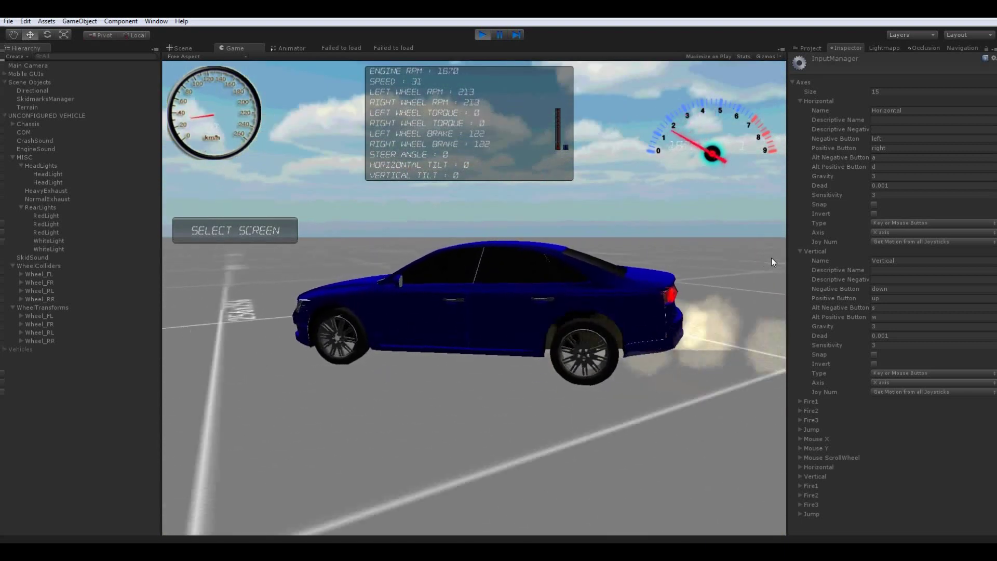
{"action": "left_click", "coordinate": [483, 35]}
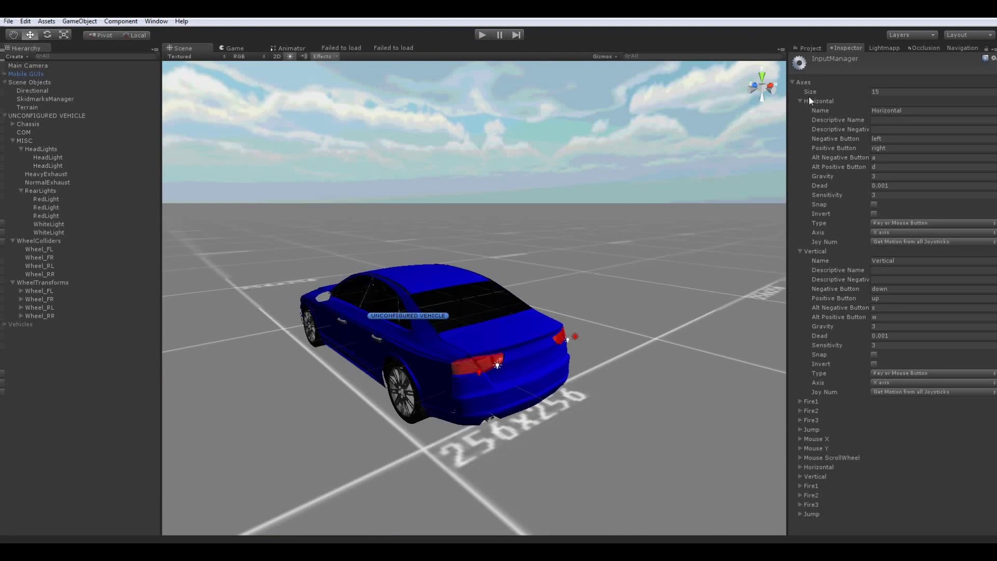
Collapse the input axes, save the scene and apply the UNCONFIGURED VEHICLE's changes to its prefab
{"action": "left_click", "coordinate": [799, 106]}
{"action": "left_click", "coordinate": [799, 108]}
{"action": "left_click", "coordinate": [793, 82]}
{"action": "left_click", "coordinate": [7, 22]}
{"action": "left_click", "coordinate": [21, 58]}
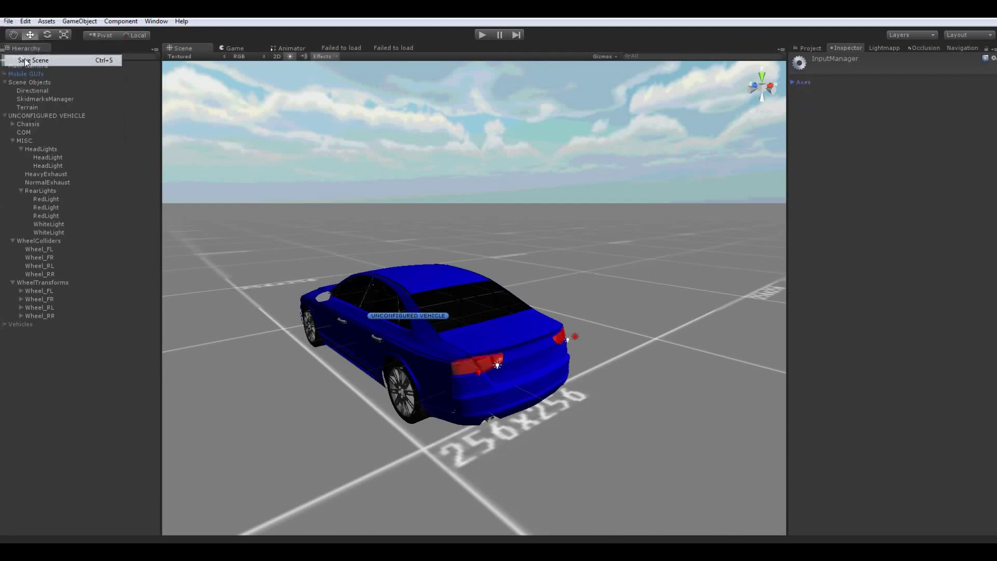
{"action": "left_click", "coordinate": [33, 116]}
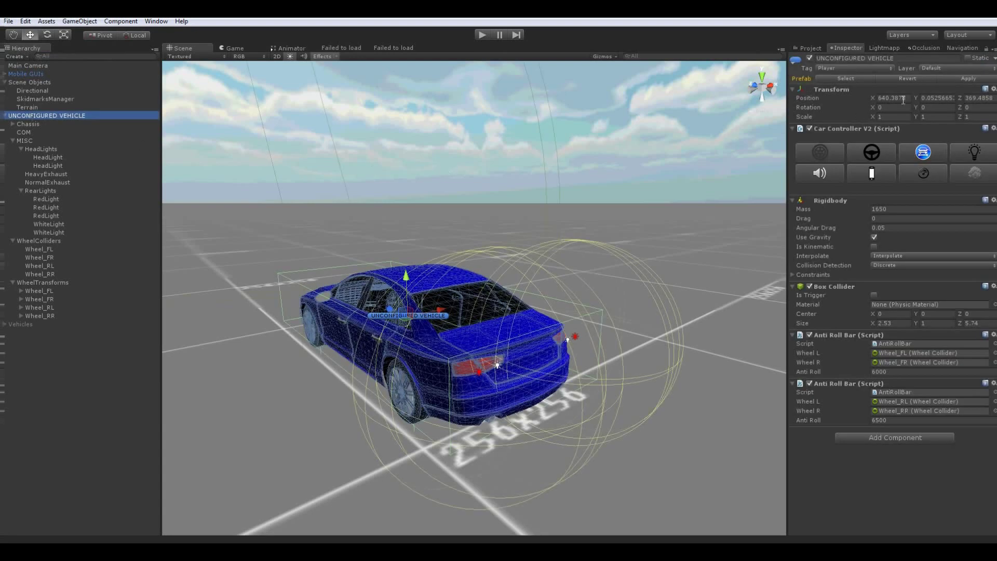
{"action": "left_click", "coordinate": [957, 79]}
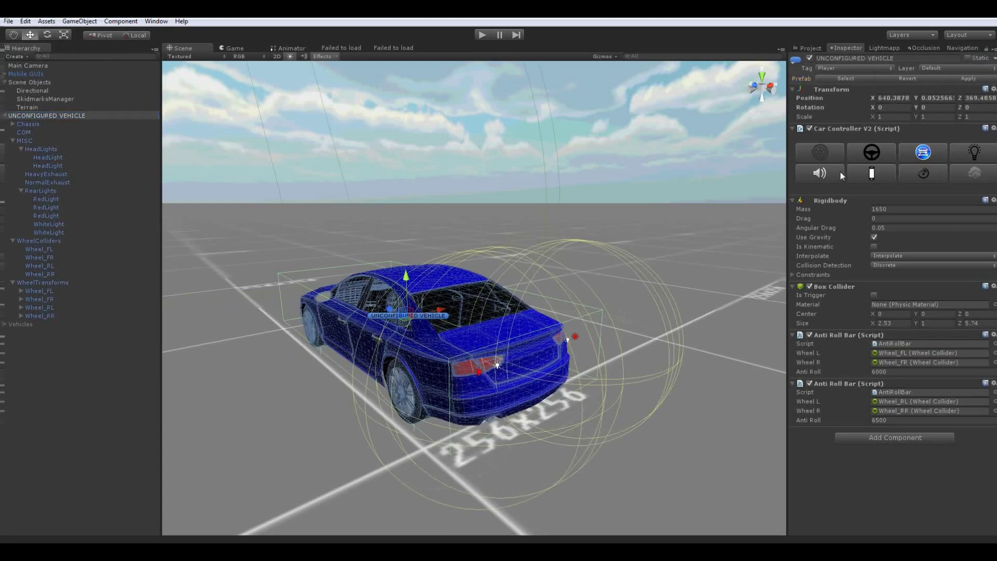
Enable Mobile Controller in the car's Mobile Settings
{"action": "left_click", "coordinate": [820, 172]}
{"action": "left_click", "coordinate": [814, 166]}
{"action": "left_click", "coordinate": [813, 152]}
{"action": "left_click", "coordinate": [813, 152]}
{"action": "left_click", "coordinate": [870, 155]}
{"action": "left_click", "coordinate": [869, 155]}
{"action": "left_click", "coordinate": [872, 174]}
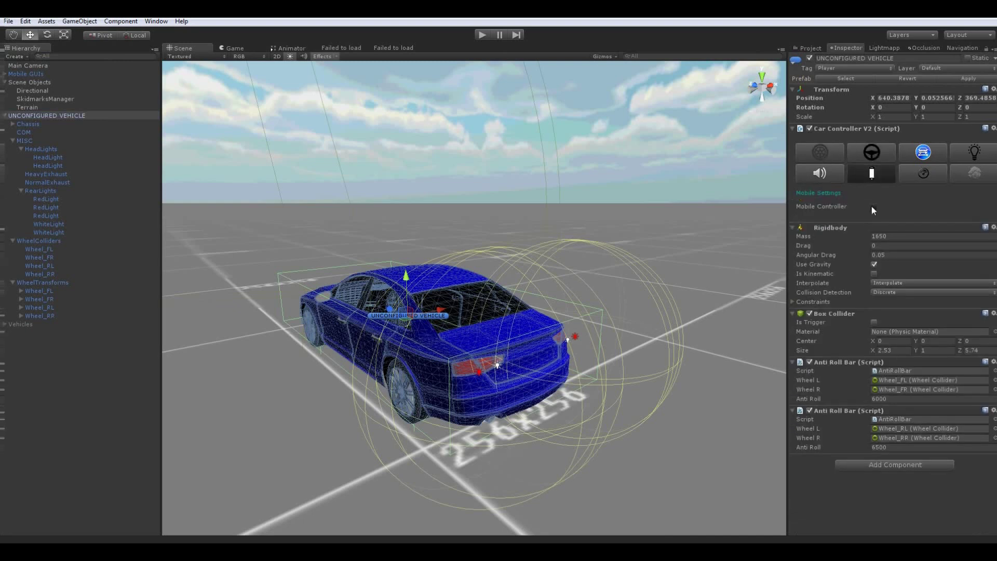
{"action": "left_click", "coordinate": [874, 208]}
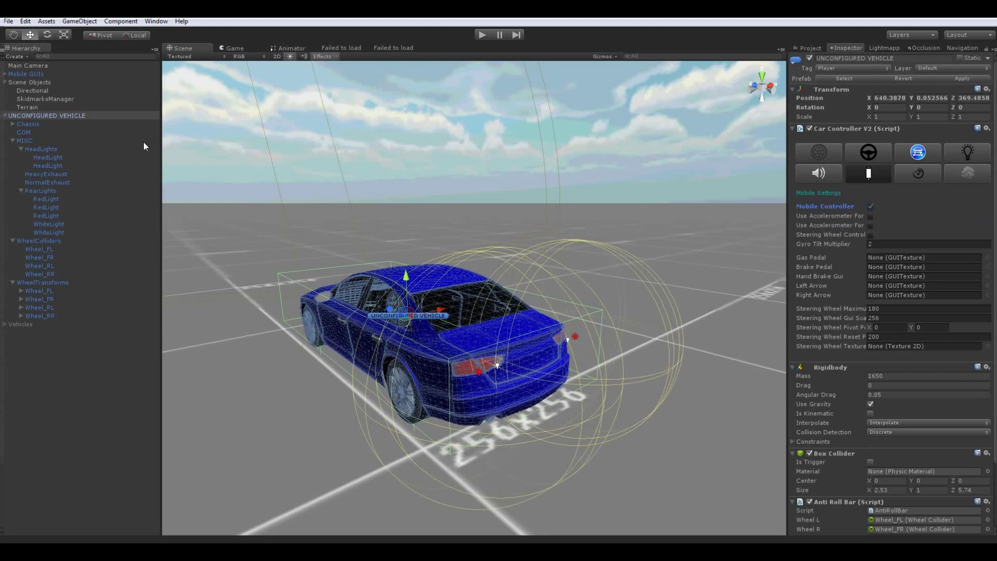
Activate BrakePedal, GasPedal, HandBrake, Left and Right under Mobile GUIs and preview them in the Game view
{"action": "left_click", "coordinate": [20, 74]}
{"action": "key", "text": "Right"}
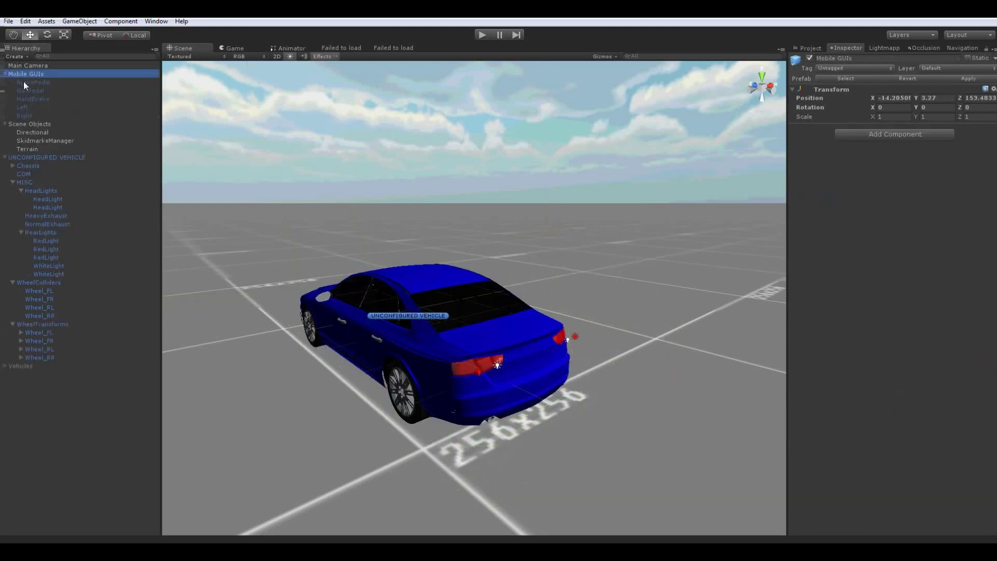
{"action": "left_click", "coordinate": [30, 81]}
{"action": "left_click", "coordinate": [24, 115], "text": "shift"}
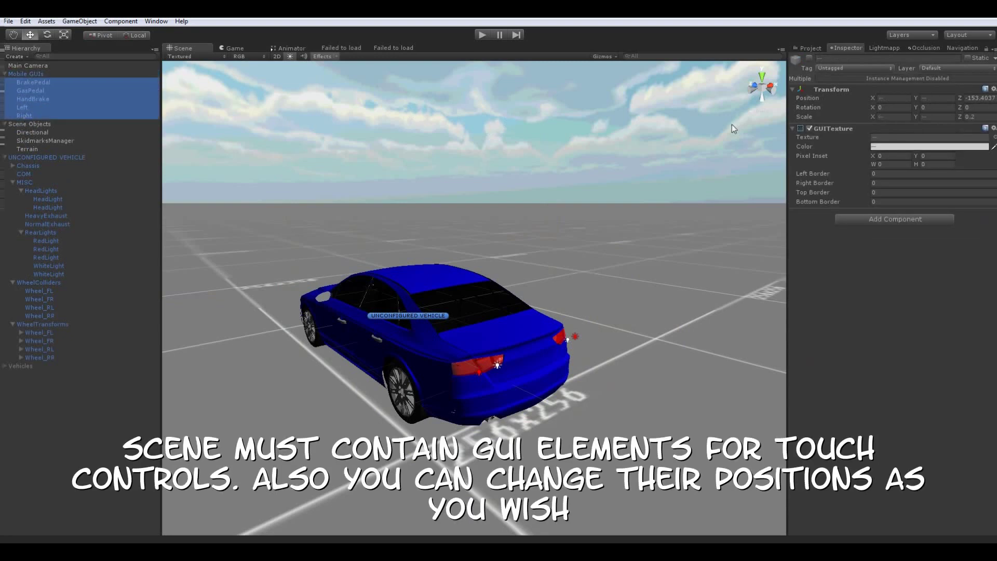
{"action": "left_click", "coordinate": [809, 58]}
{"action": "left_click", "coordinate": [230, 48]}
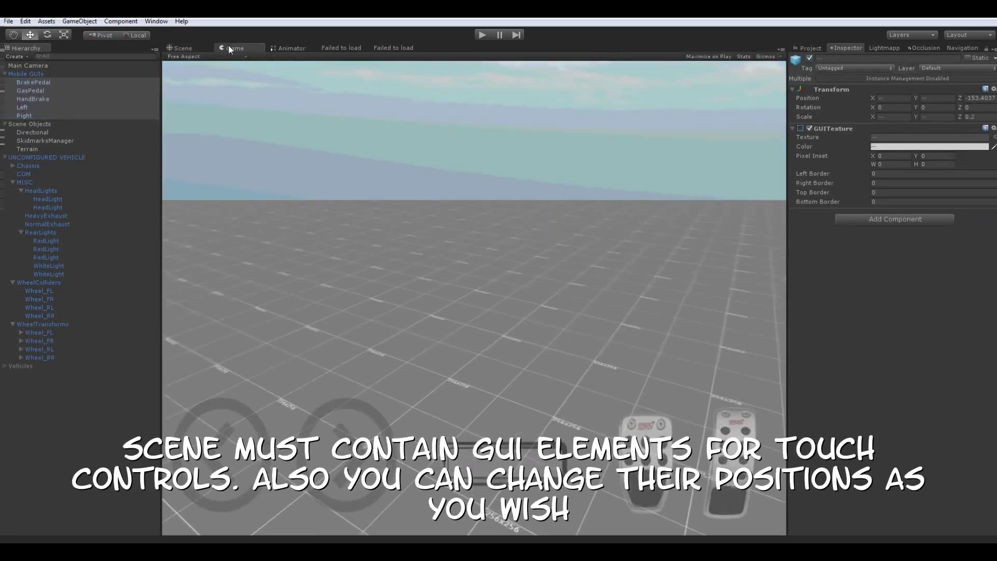
Deactivate all five touch control elements under Mobile GUIs and return to the Scene view
{"action": "left_click", "coordinate": [22, 107]}
{"action": "left_click", "coordinate": [24, 116]}
{"action": "left_click", "coordinate": [28, 84], "text": "shift"}
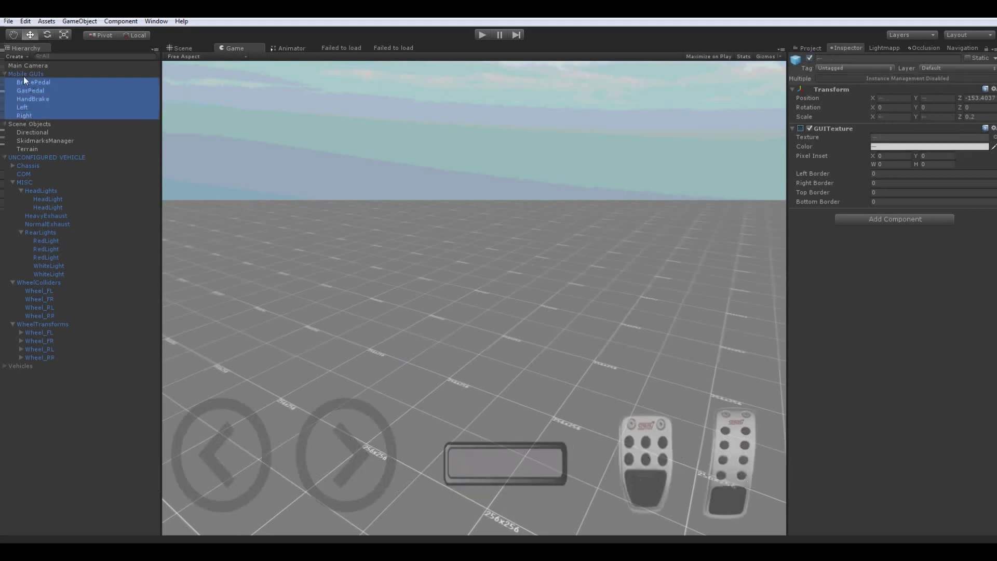
{"action": "left_click", "coordinate": [23, 75]}
{"action": "left_click", "coordinate": [25, 83], "text": "shift"}
{"action": "left_click", "coordinate": [26, 84]}
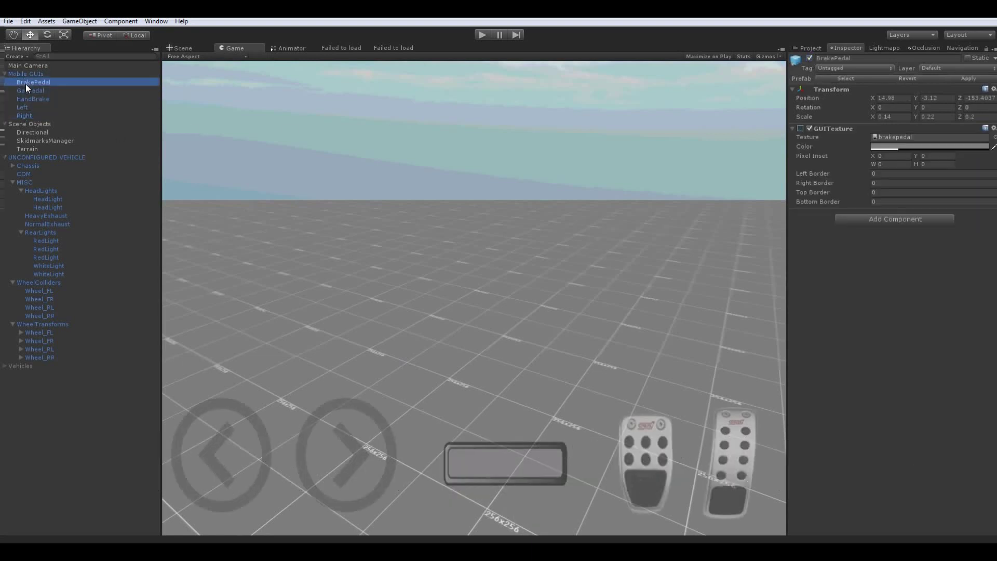
{"action": "left_click", "coordinate": [22, 115], "text": "shift"}
{"action": "left_click", "coordinate": [810, 57]}
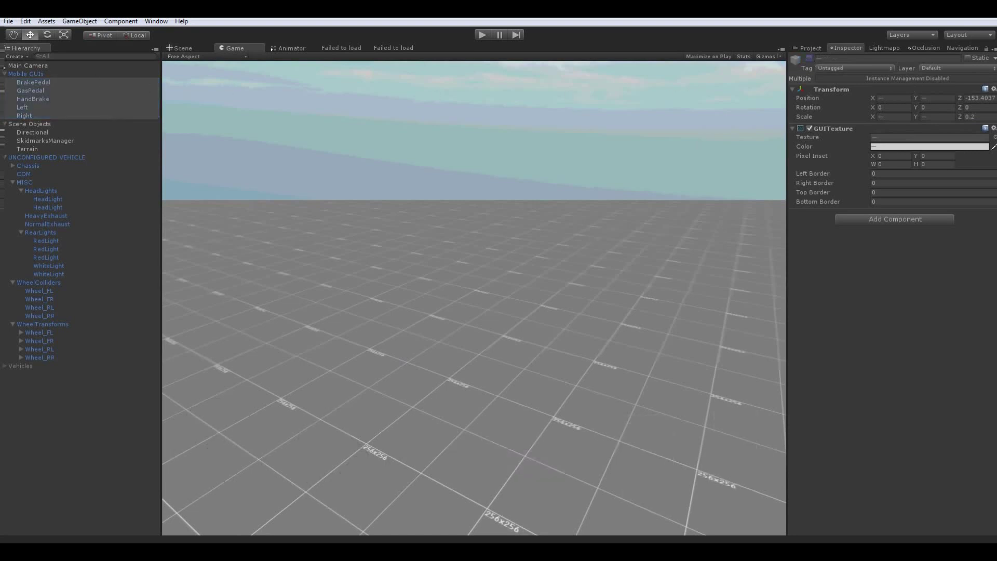
{"action": "left_click", "coordinate": [24, 73]}
{"action": "left_click", "coordinate": [183, 49]}
Assign the GasPedal, BrakePedal, HandBrake, Left and Right GUI textures to the matching Mobile Settings of UNCONFIGURED VEHICLE
{"action": "left_click", "coordinate": [31, 157]}
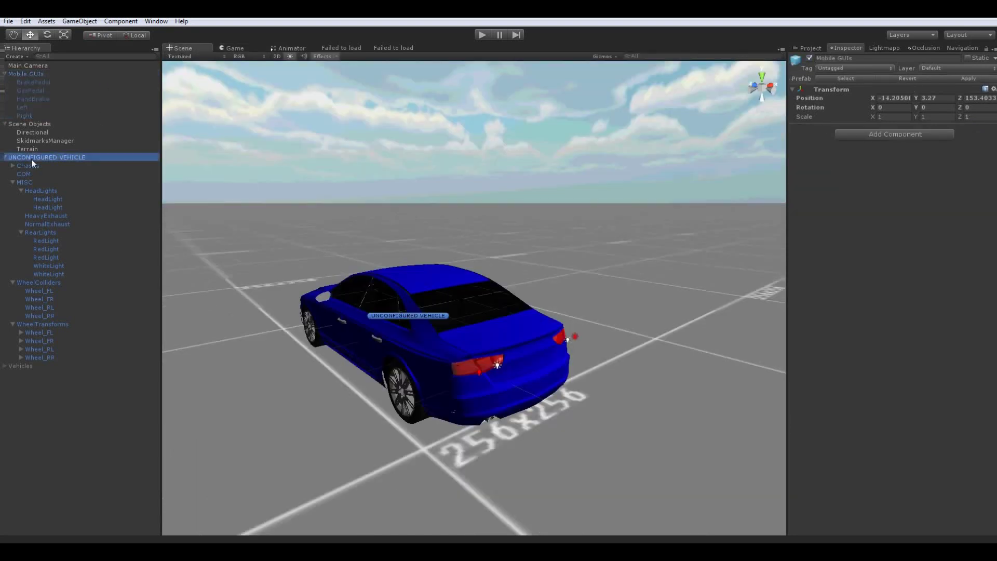
{"action": "left_click", "coordinate": [891, 170]}
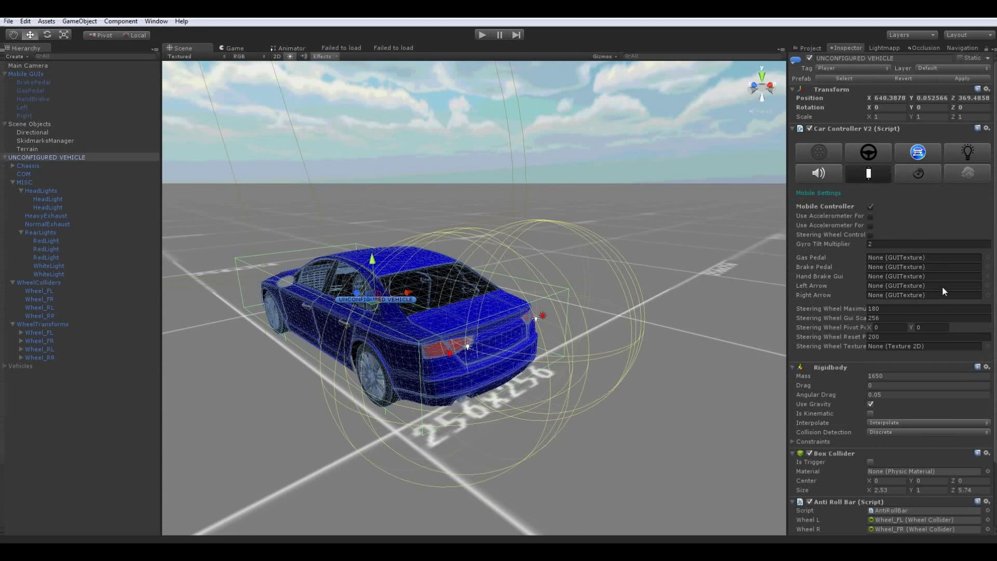
{"action": "left_click_drag", "start_coordinate": [35, 89], "coordinate": [881, 277]}
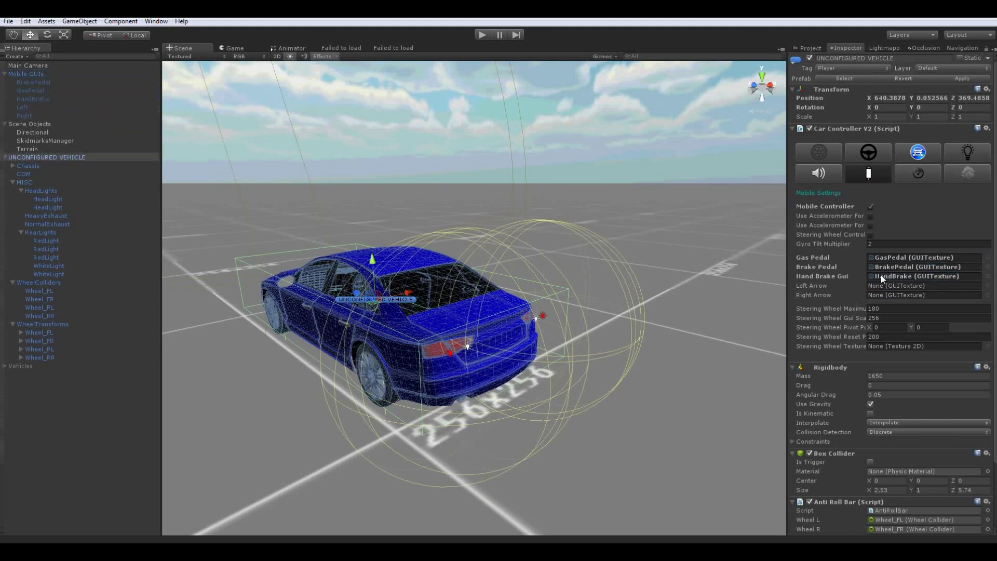
{"action": "left_click_drag", "start_coordinate": [811, 275], "coordinate": [894, 284]}
{"action": "left_click_drag", "start_coordinate": [27, 115], "coordinate": [878, 294]}
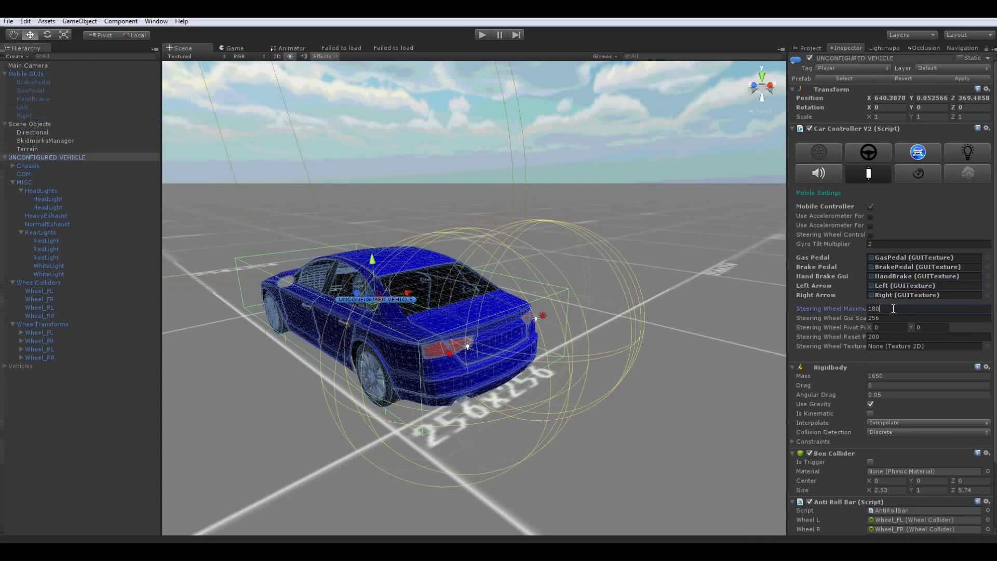
Set the maximum steering wheel angle to 360 and assign the steering wheel texture as the Steering Wheel Texture
{"action": "type", "text": "360"}
{"action": "left_click", "coordinate": [887, 318]}
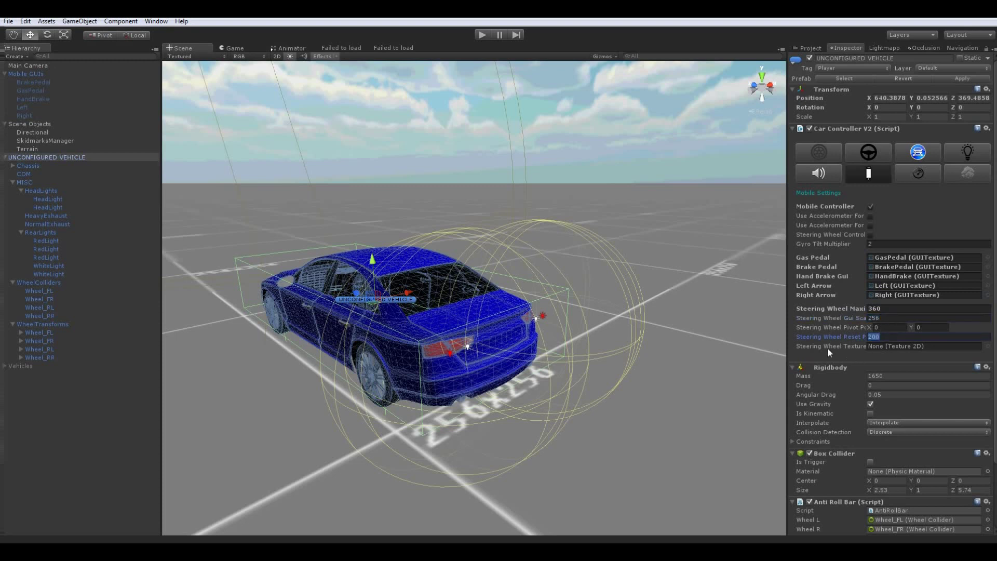
{"action": "left_click", "coordinate": [989, 347]}
{"action": "type", "text": "stee"}
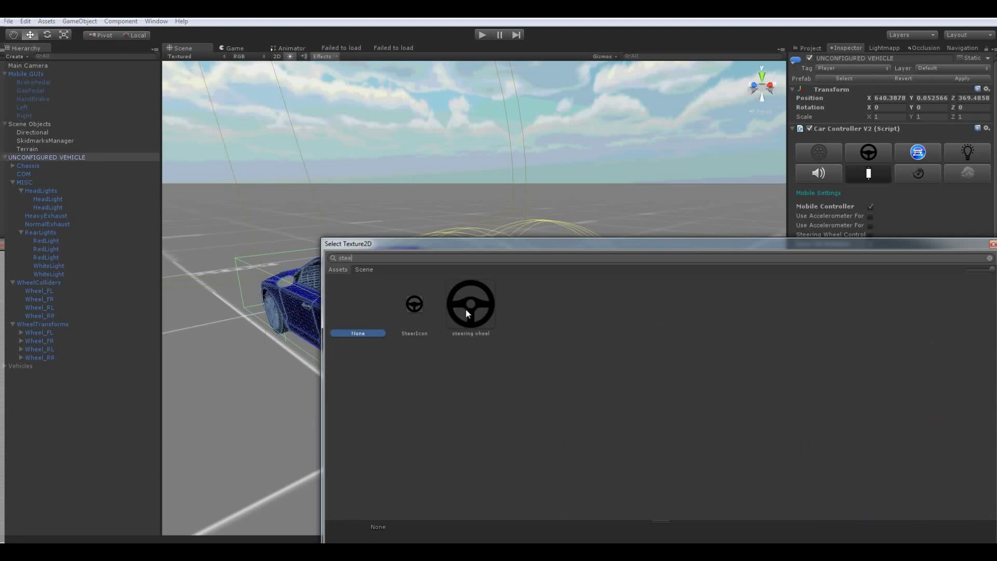
{"action": "left_click", "coordinate": [466, 313]}
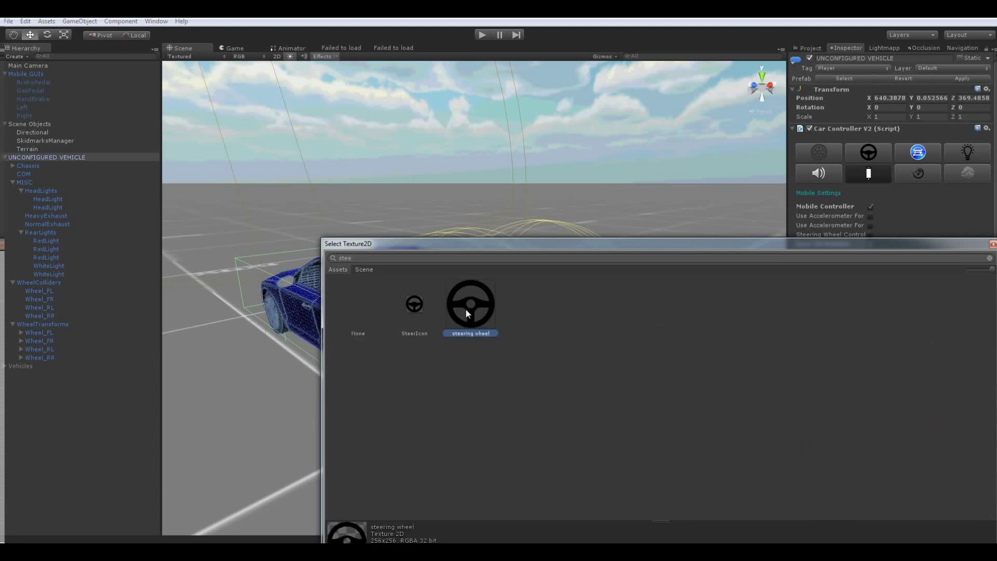
{"action": "double_click", "coordinate": [467, 307]}
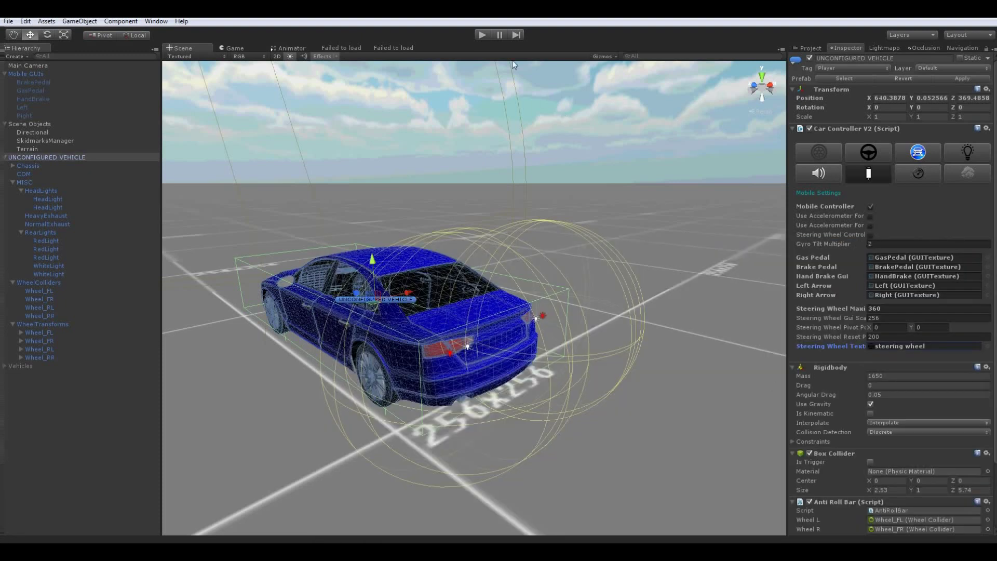
Run play mode, try the Steering Wheel Control and engine accelerometer options on and off, and stop play mode
{"action": "left_click", "coordinate": [480, 36]}
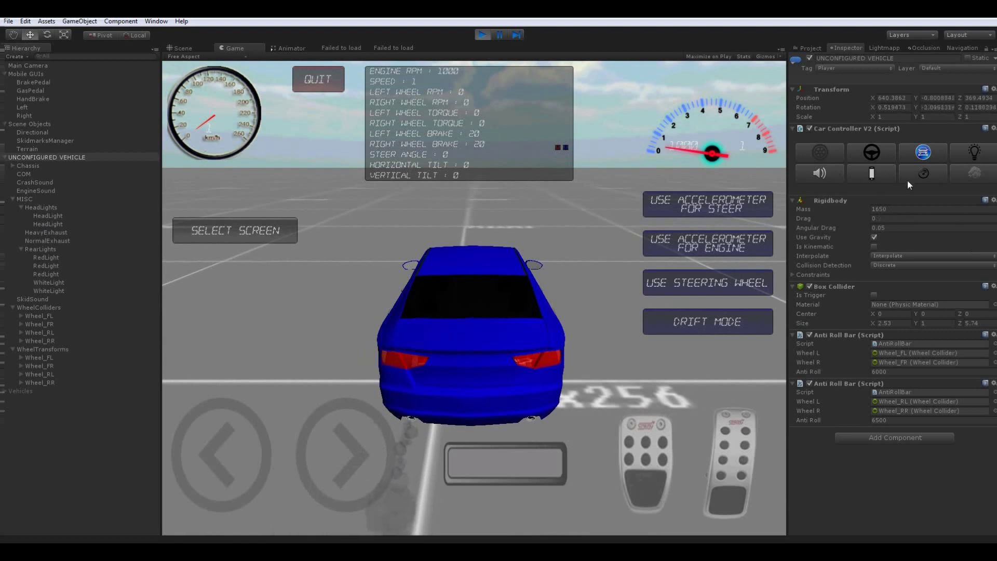
{"action": "left_click", "coordinate": [884, 176]}
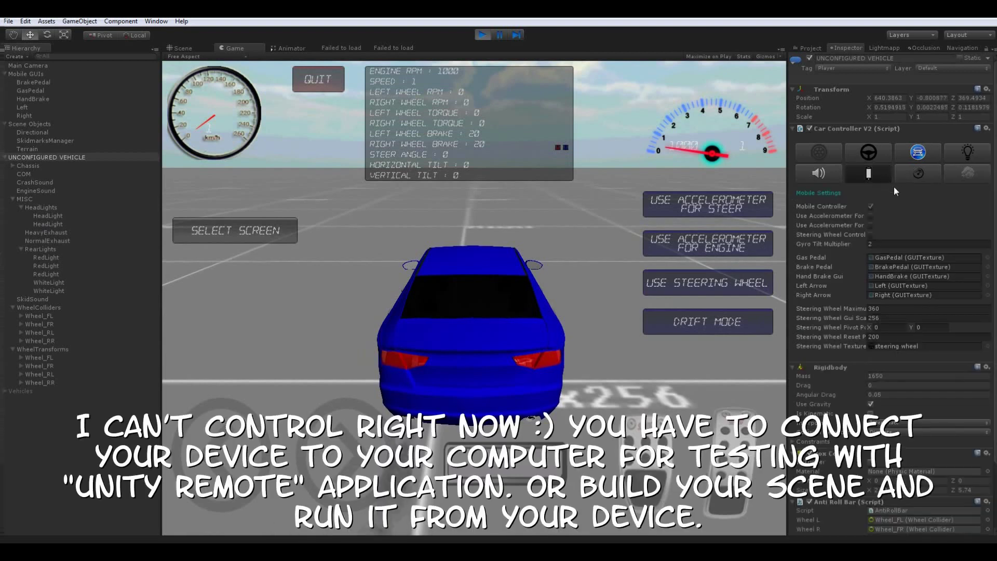
{"action": "left_click", "coordinate": [870, 234]}
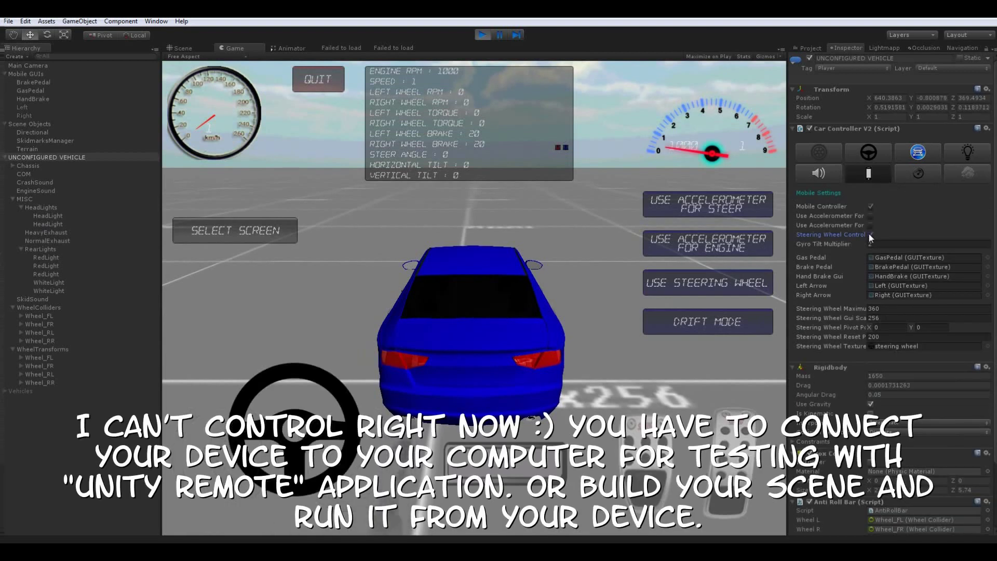
{"action": "left_click", "coordinate": [871, 234]}
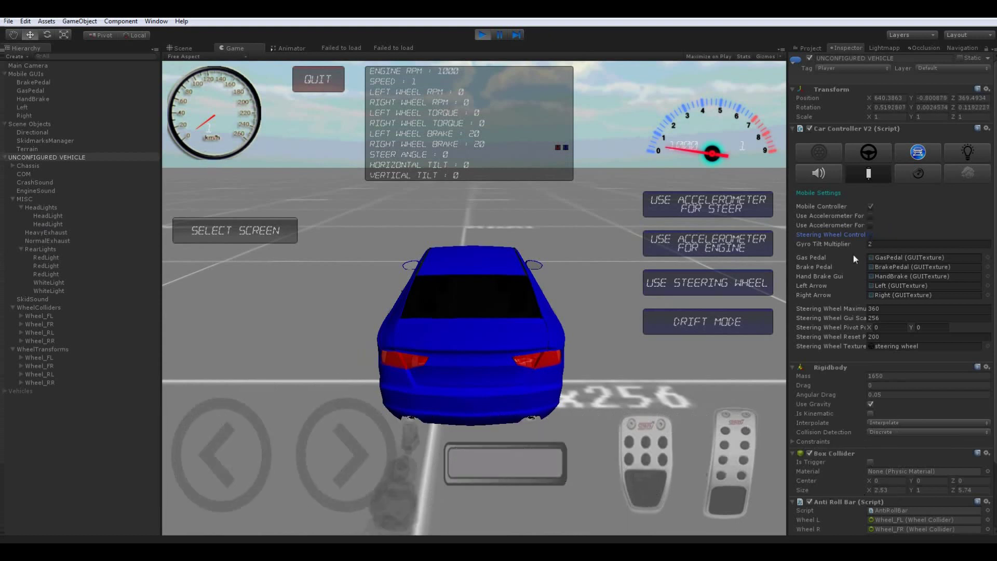
{"action": "left_click", "coordinate": [872, 225]}
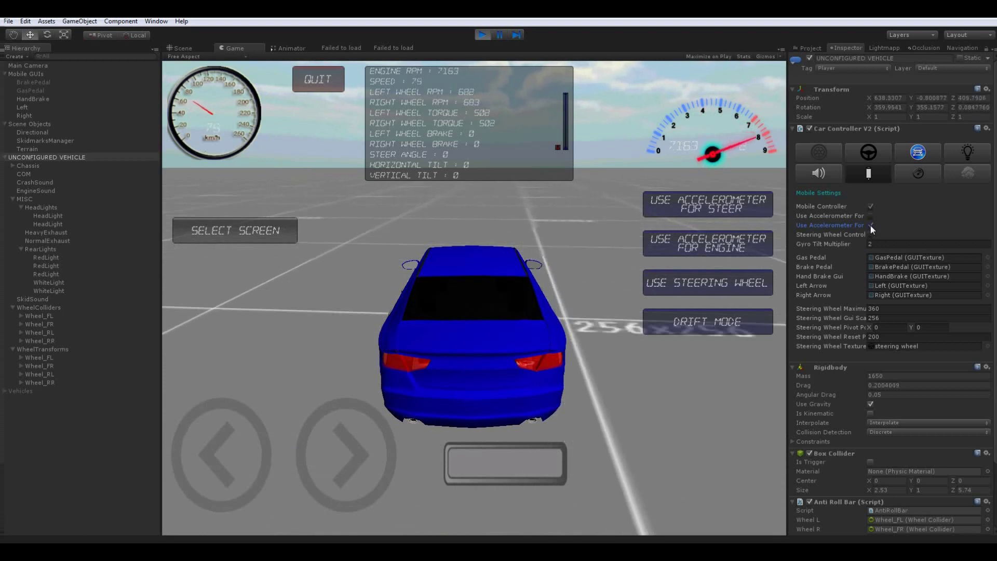
{"action": "left_click", "coordinate": [871, 225]}
{"action": "left_click", "coordinate": [480, 35]}
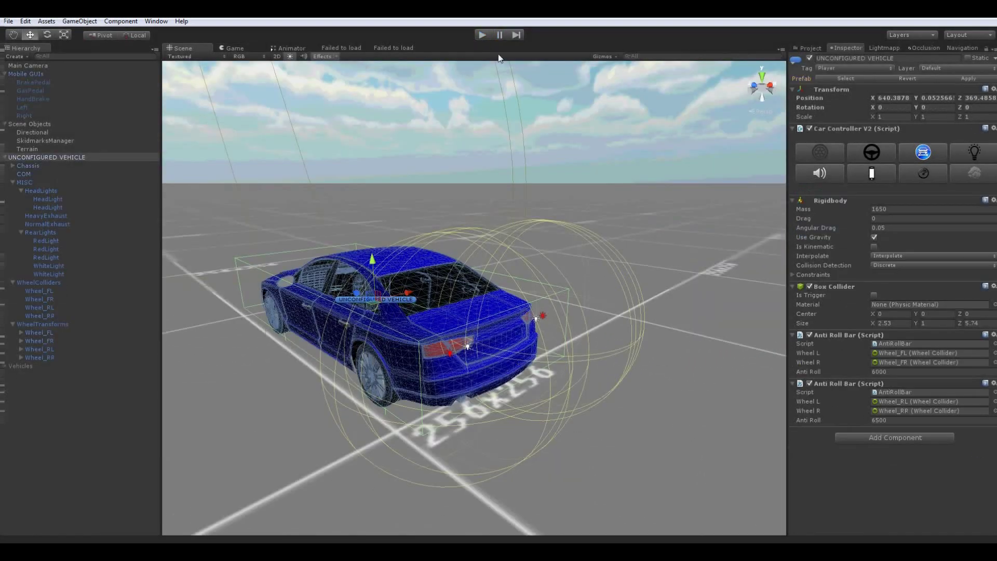
Disable Mobile Controller in the car's Mobile Settings
{"action": "left_click", "coordinate": [831, 173]}
{"action": "left_click", "coordinate": [831, 173]}
{"action": "left_click", "coordinate": [862, 176]}
{"action": "left_click", "coordinate": [873, 208]}
Review the car's dashboard, general configuration and steering settings
{"action": "left_click", "coordinate": [912, 172]}
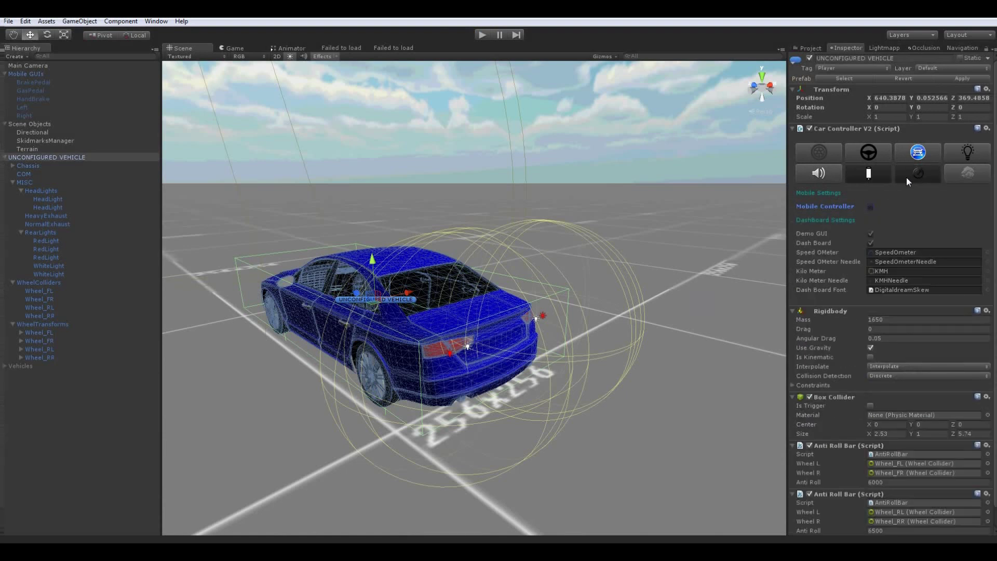
{"action": "left_click", "coordinate": [886, 176]}
{"action": "left_click", "coordinate": [909, 178]}
{"action": "left_click", "coordinate": [975, 176]}
{"action": "left_click", "coordinate": [975, 176]}
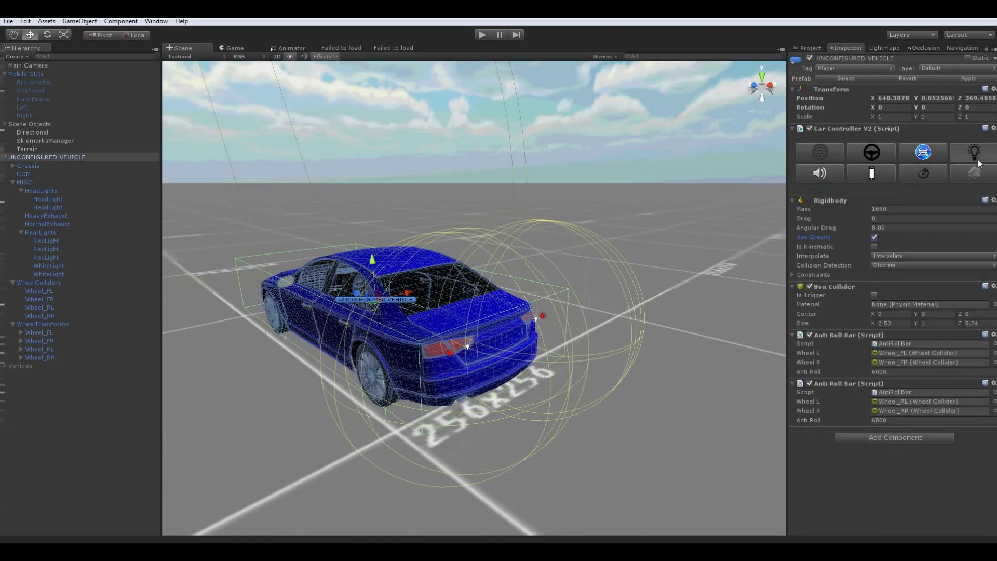
{"action": "left_click", "coordinate": [920, 152]}
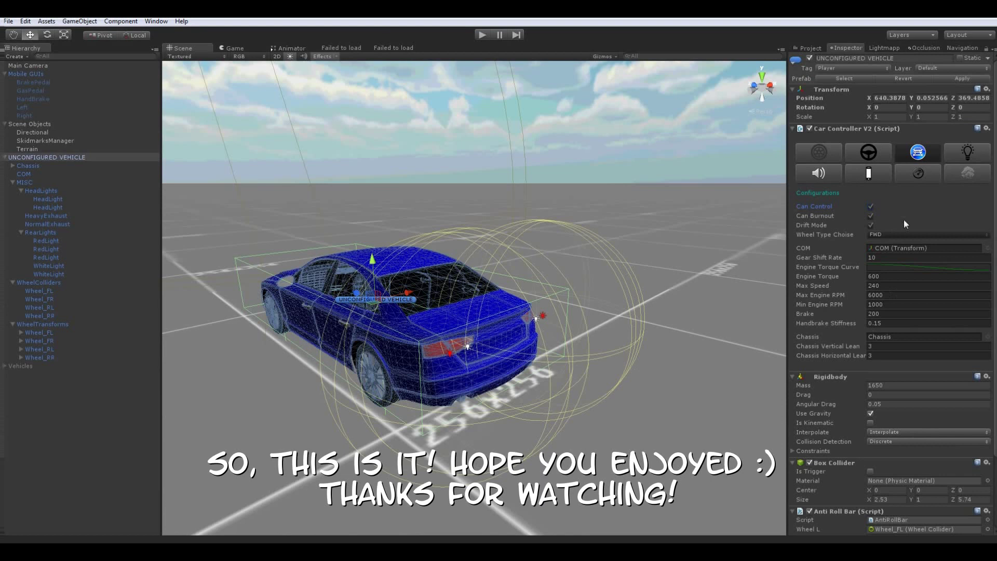
{"action": "left_click", "coordinate": [918, 152]}
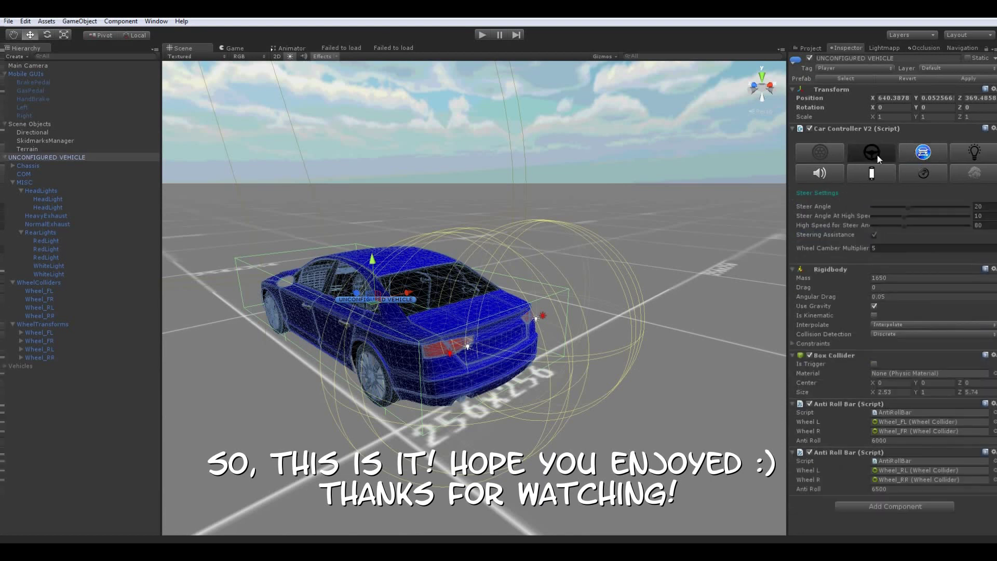